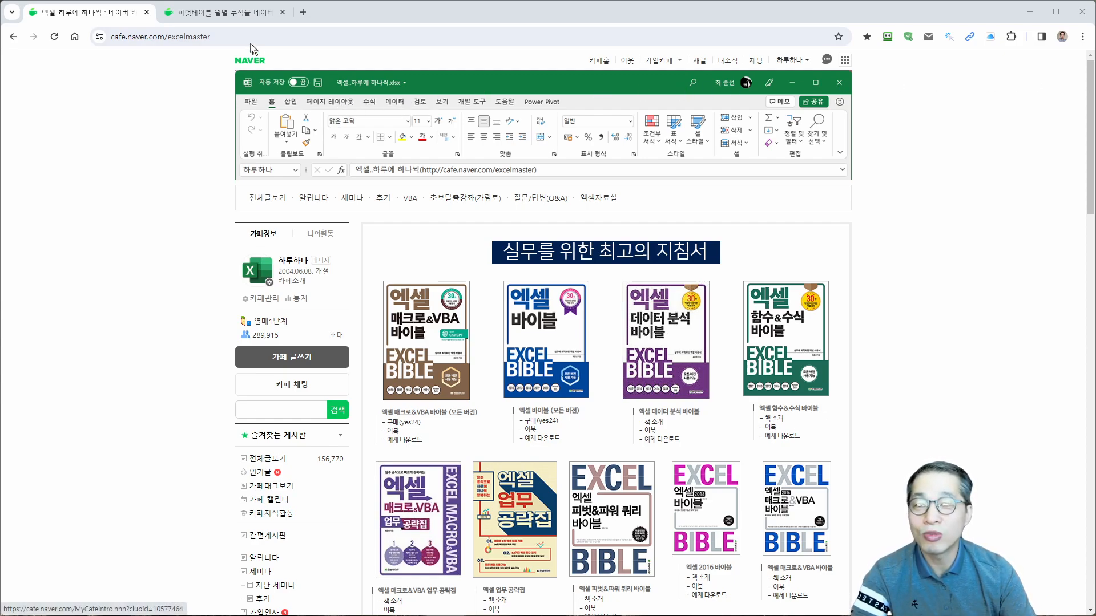
Step: Open the forum post about monthly cumulative-rate pivot data and review its title, question text and attached workbook
left_click(231, 13)
scroll(635, 298, "down", 4)
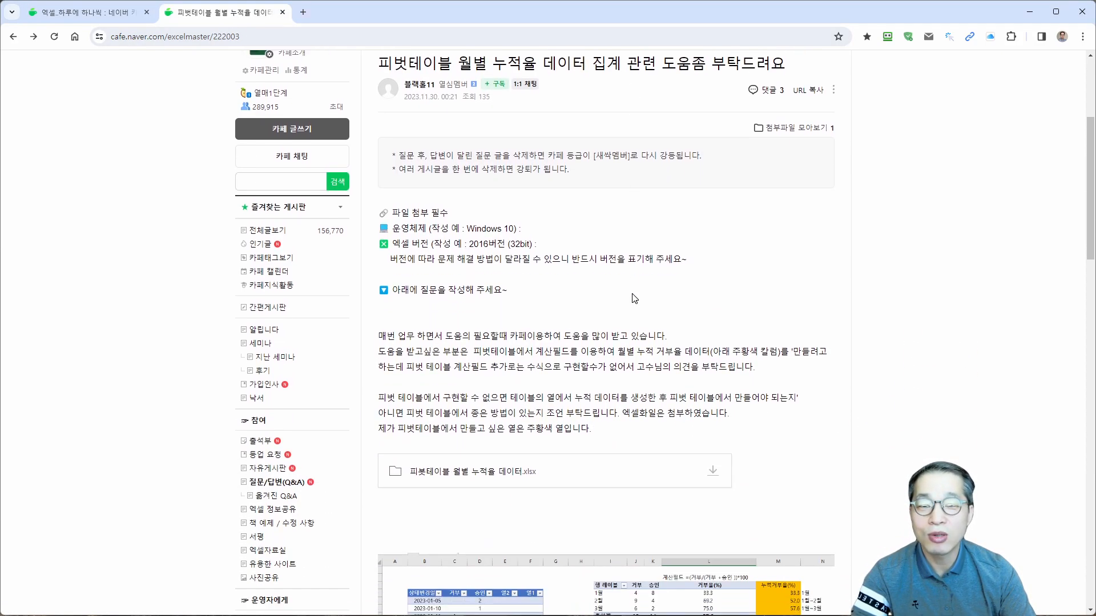
key("ctrl+2")
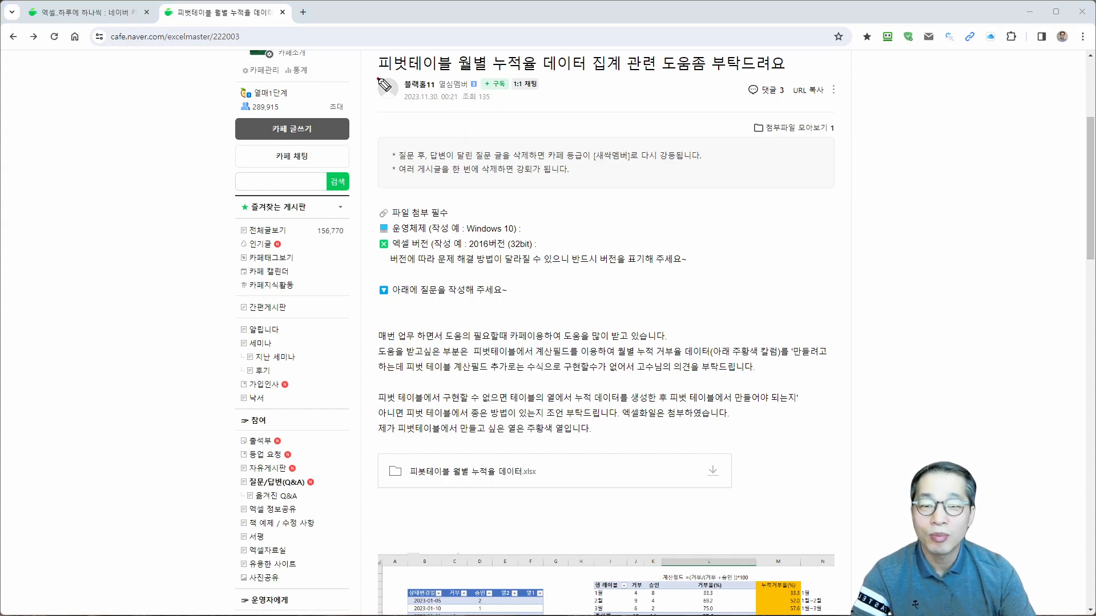
left_click_drag(378, 77, 634, 77)
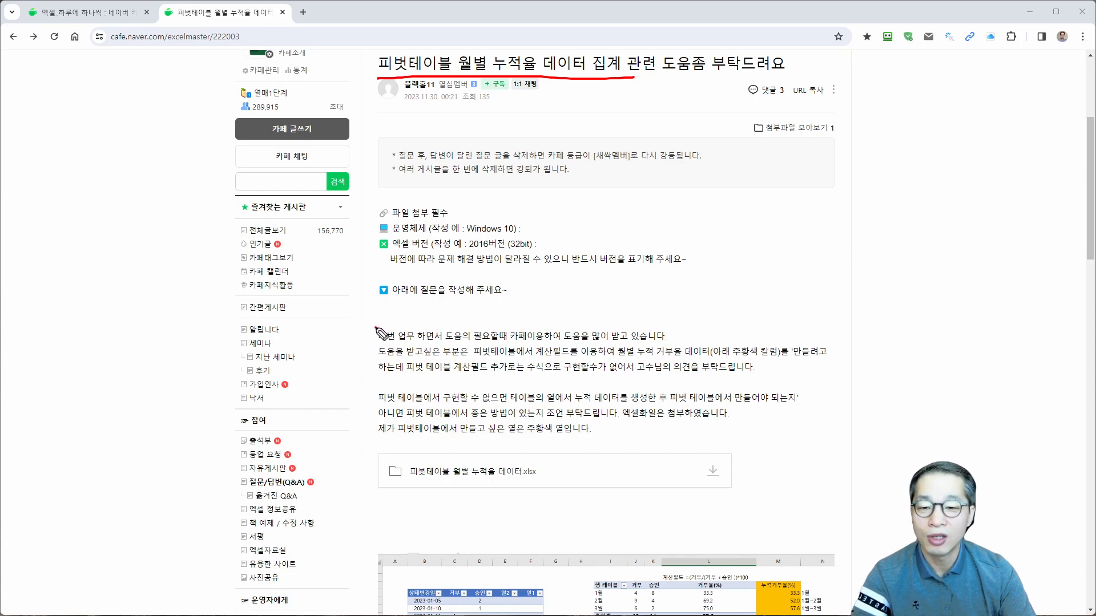
left_click_drag(376, 328, 367, 432)
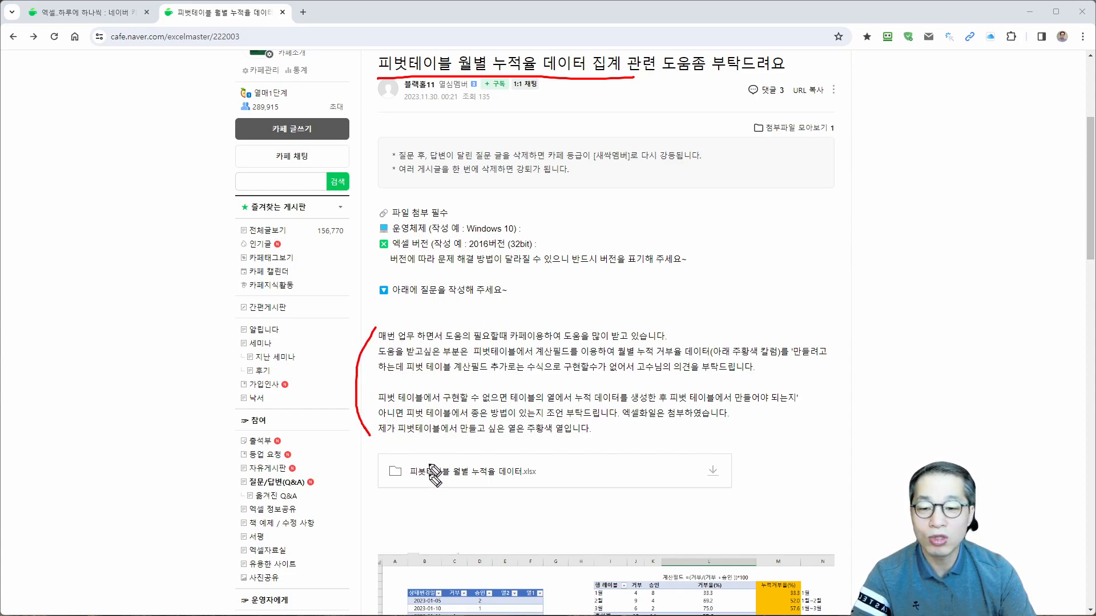
mouse_move(716, 454)
left_mouse_down()
mouse_move(702, 469)
mouse_move(742, 485)
mouse_move(714, 455)
left_mouse_up()
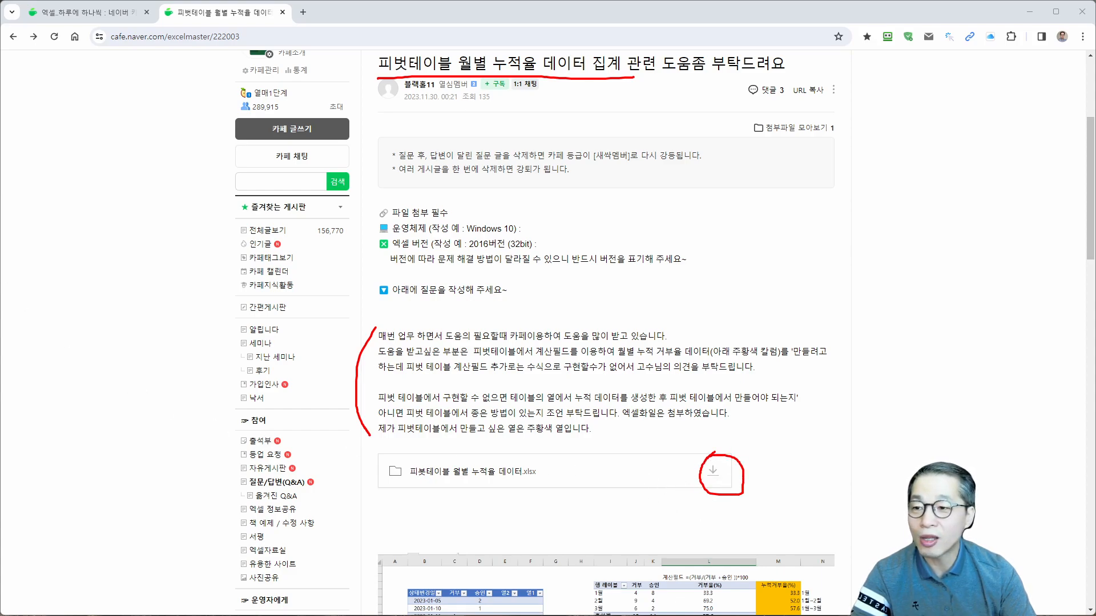
key("Escape")
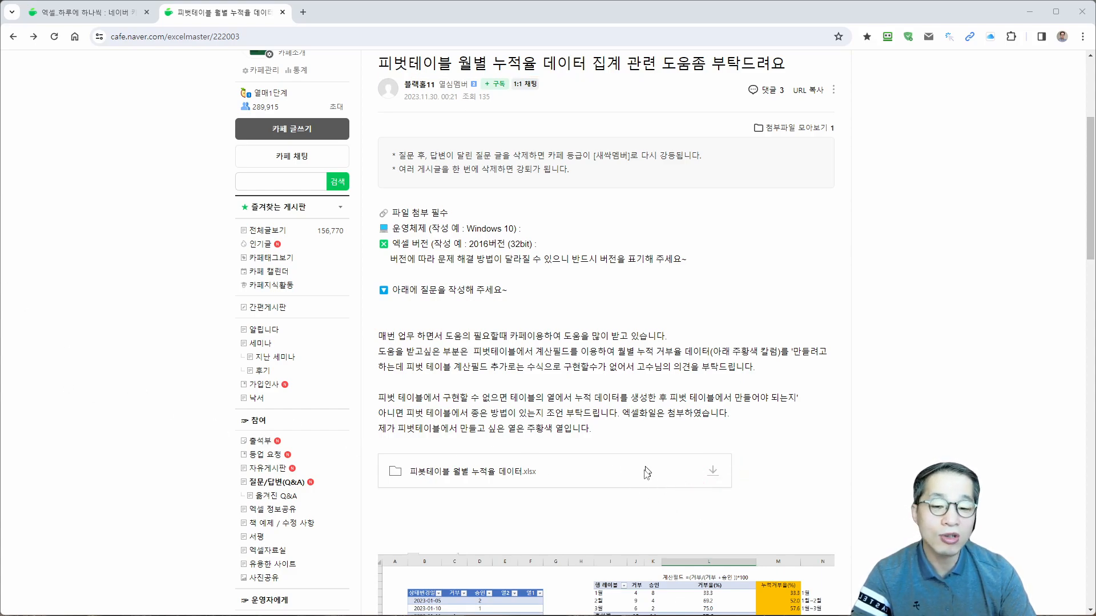
Step: Enlarge the post's worksheet image and examine the source table's 상태변경일, 거부 and 승인 columns
scroll(548, 497, "down", 8)
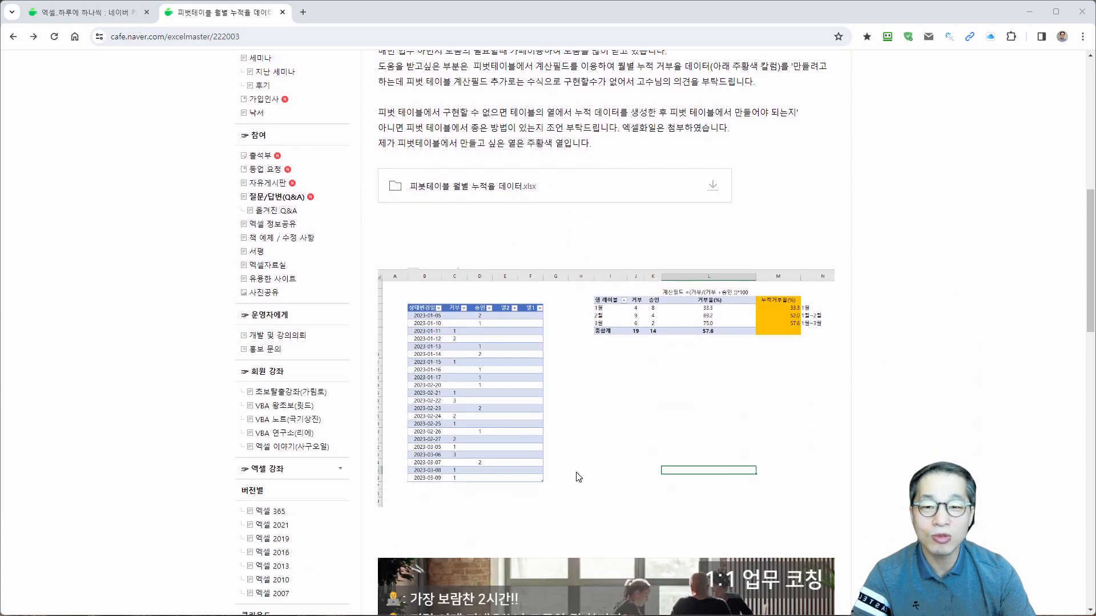
scroll(738, 259, "up", 4, "ctrl")
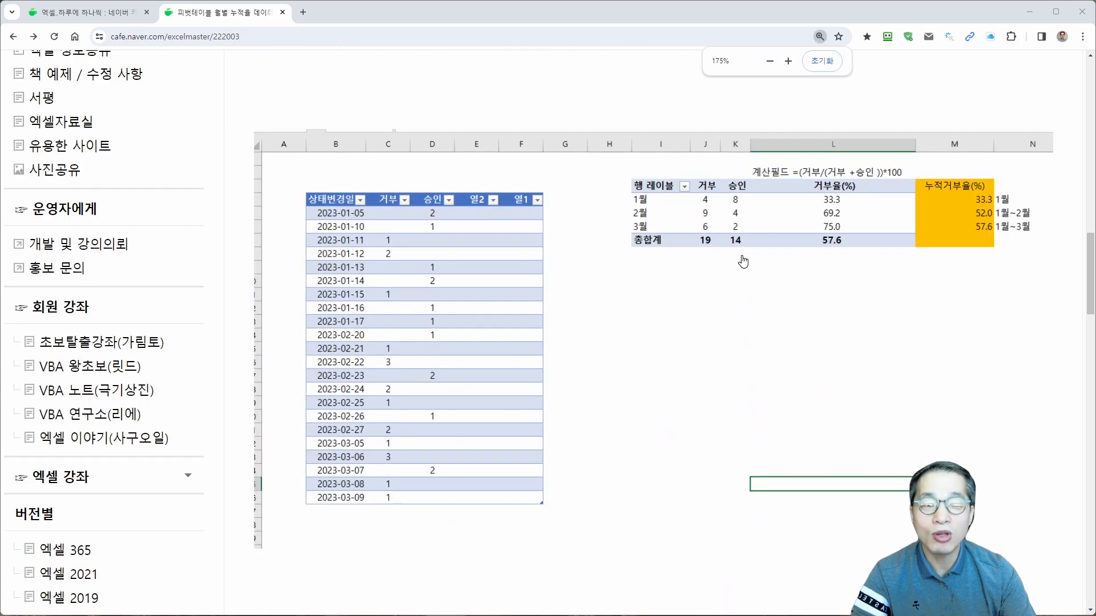
scroll(742, 262, "down", 1, "ctrl")
scroll(743, 261, "down", 5)
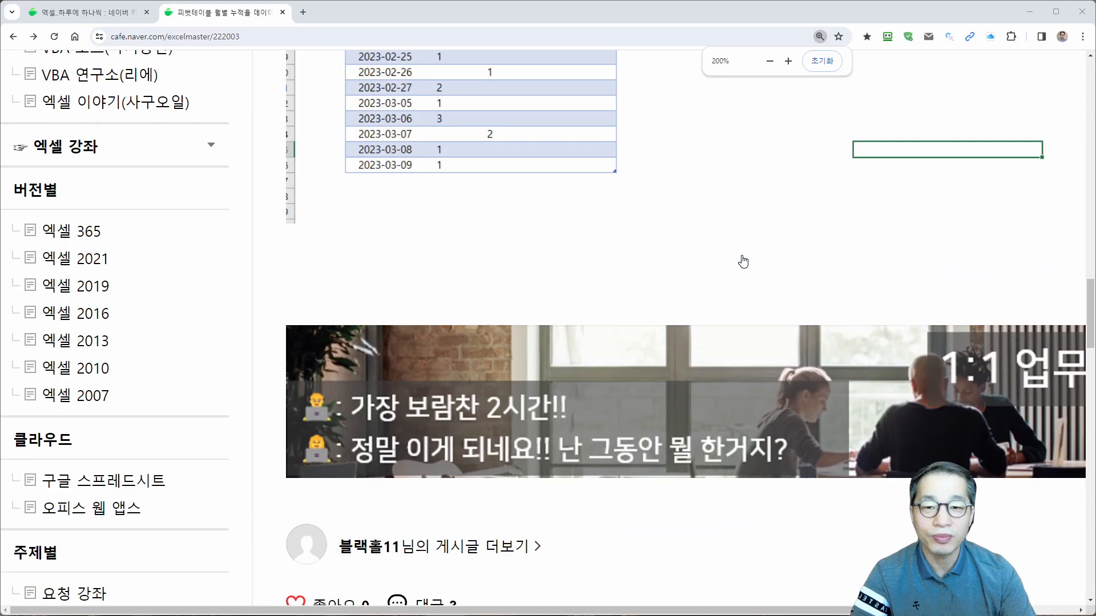
scroll(743, 262, "up", 4)
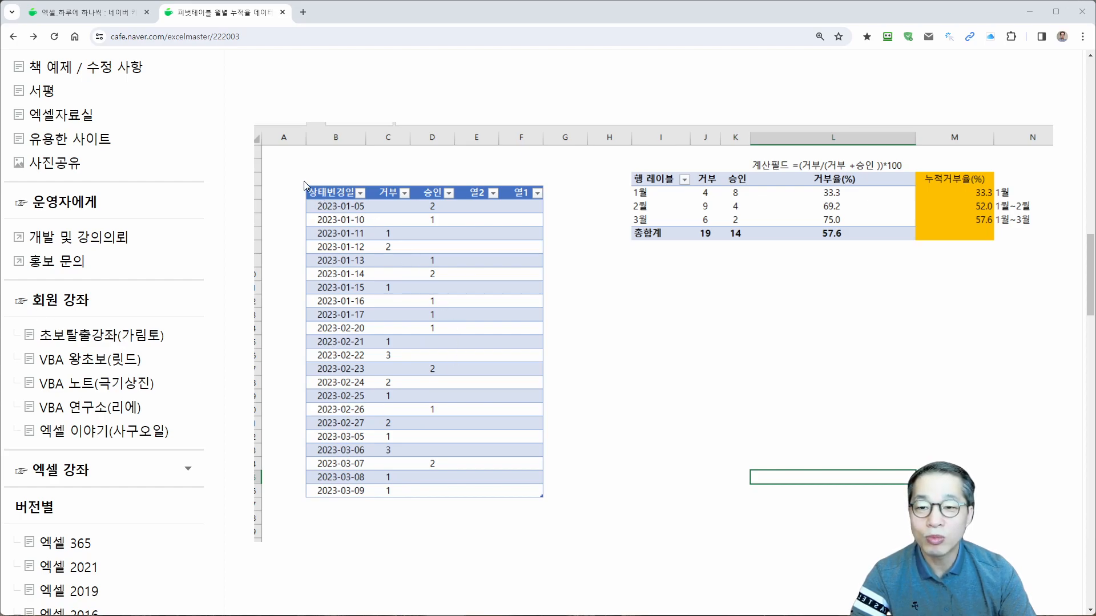
left_click_drag(304, 180, 368, 269)
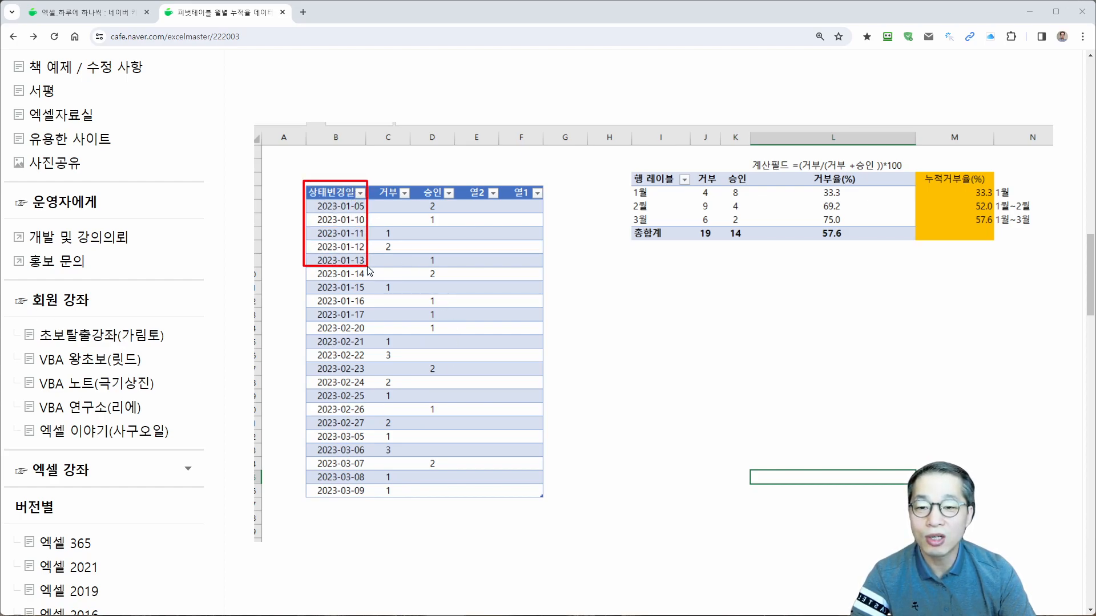
mouse_move(368, 270)
left_mouse_down()
mouse_move(445, 407)
mouse_move(465, 506)
left_mouse_up()
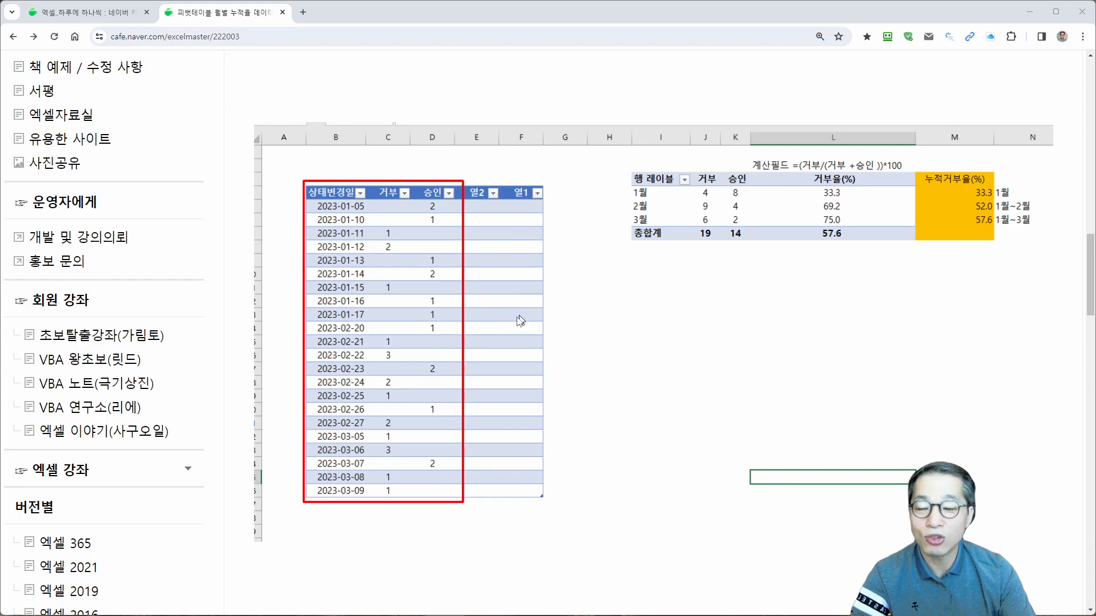
Step: Examine the pivot table in the post's image: monthly 거부 and 승인 values, the 거부율 calculated-field formula and the cumulative month ranges
left_click_drag(629, 169, 757, 249)
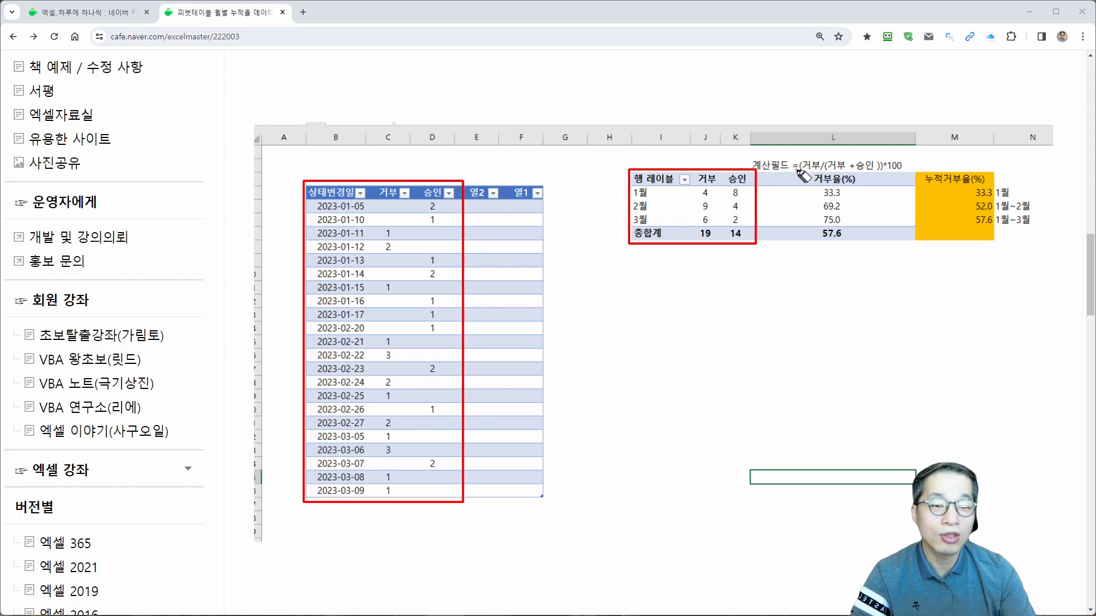
left_click_drag(796, 170, 902, 170)
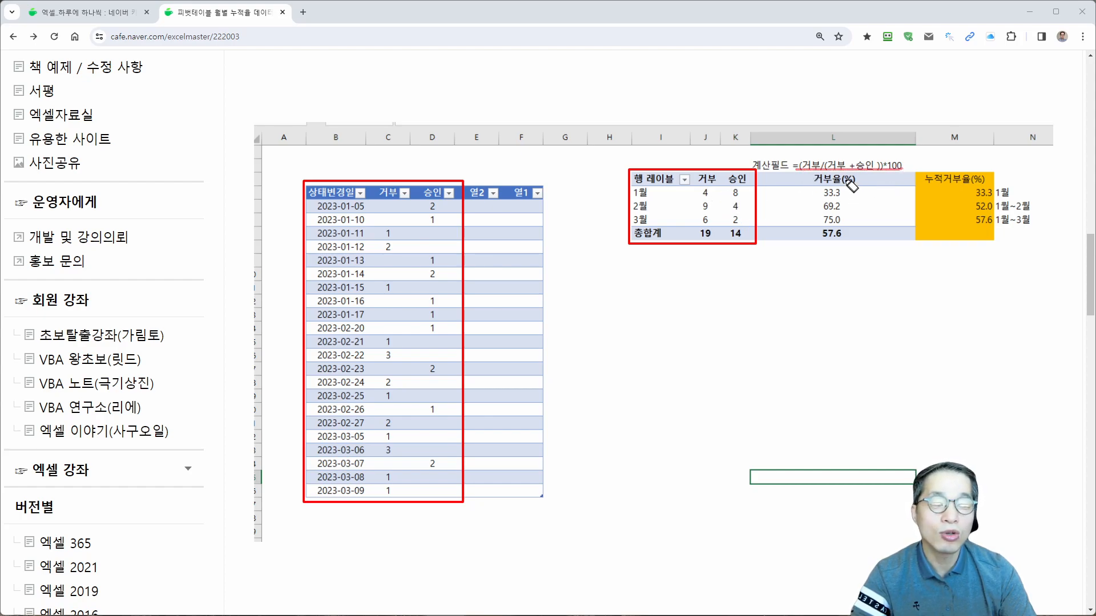
mouse_move(821, 180)
left_mouse_down()
mouse_move(812, 206)
mouse_move(850, 233)
mouse_move(851, 183)
left_mouse_up()
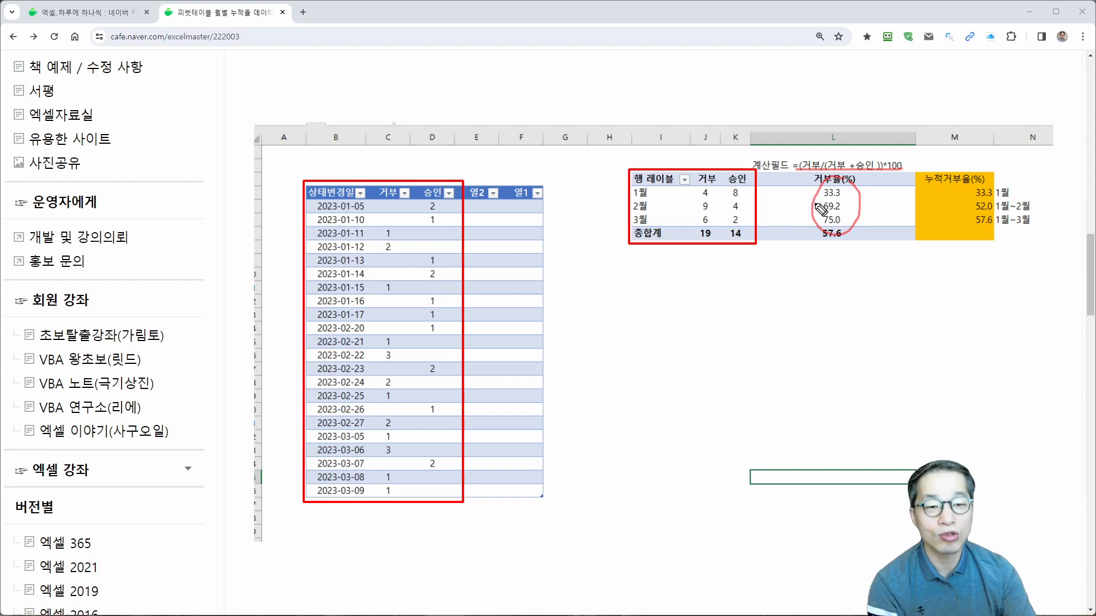
left_click_drag(900, 140, 914, 153)
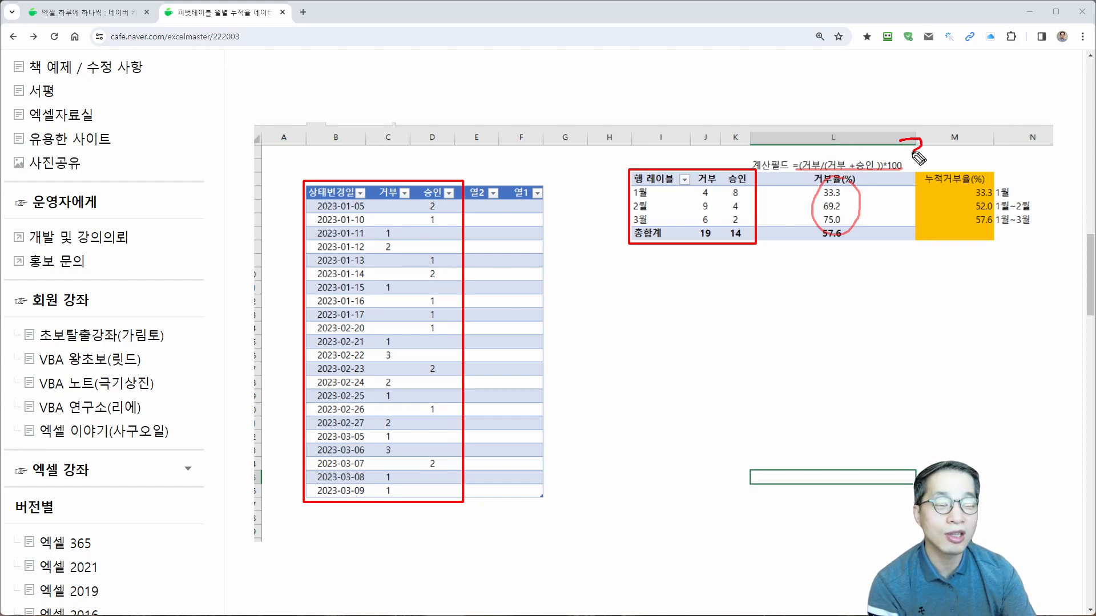
left_click(911, 161)
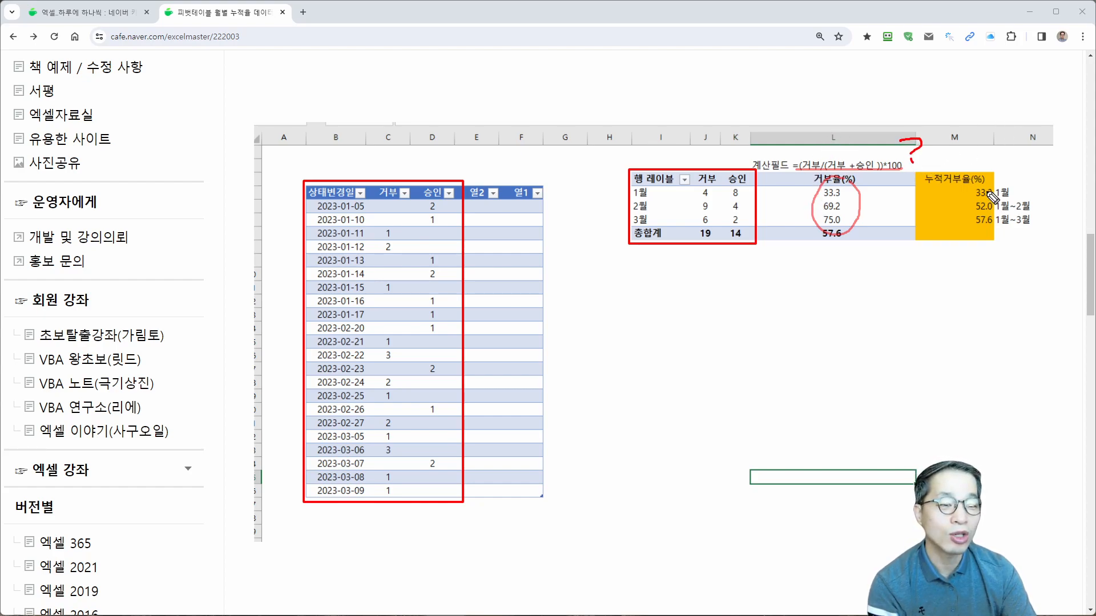
mouse_move(994, 186)
left_mouse_down()
mouse_move(995, 231)
mouse_move(1045, 224)
left_mouse_up()
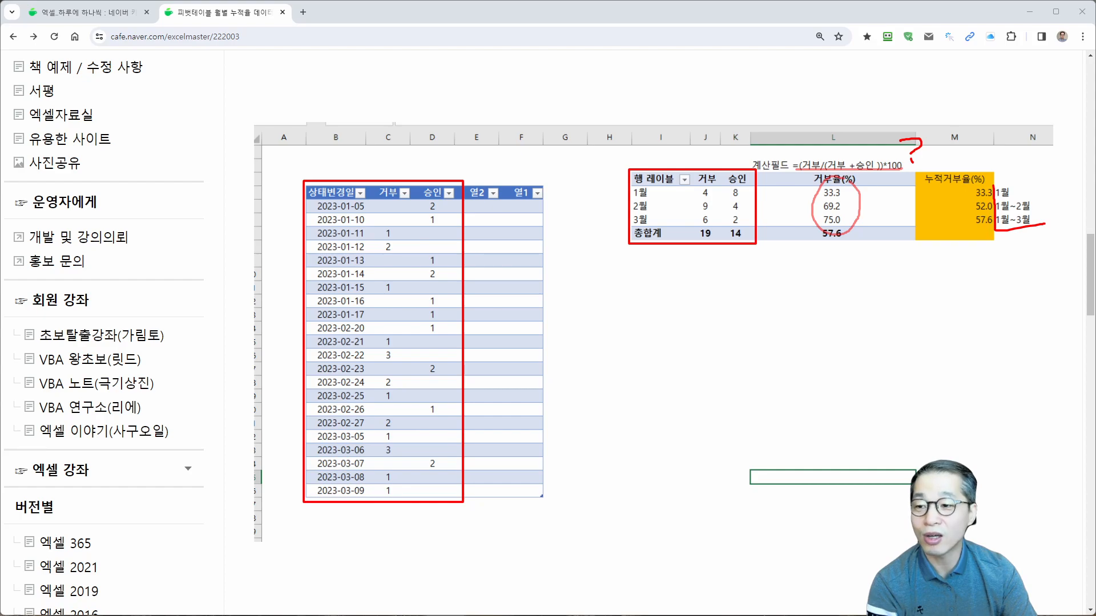
key("Escape")
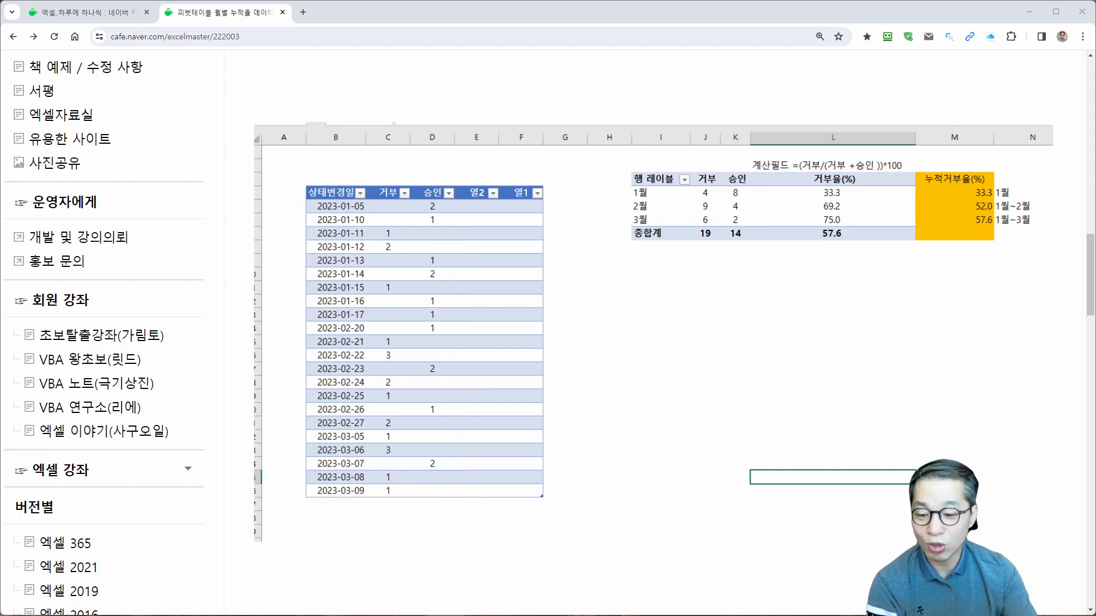
Step: Switch to the Excel workbook and inspect the source table's 상태변경일, 거부 and 승인 columns and the empty column beside it
key("alt+Tab")
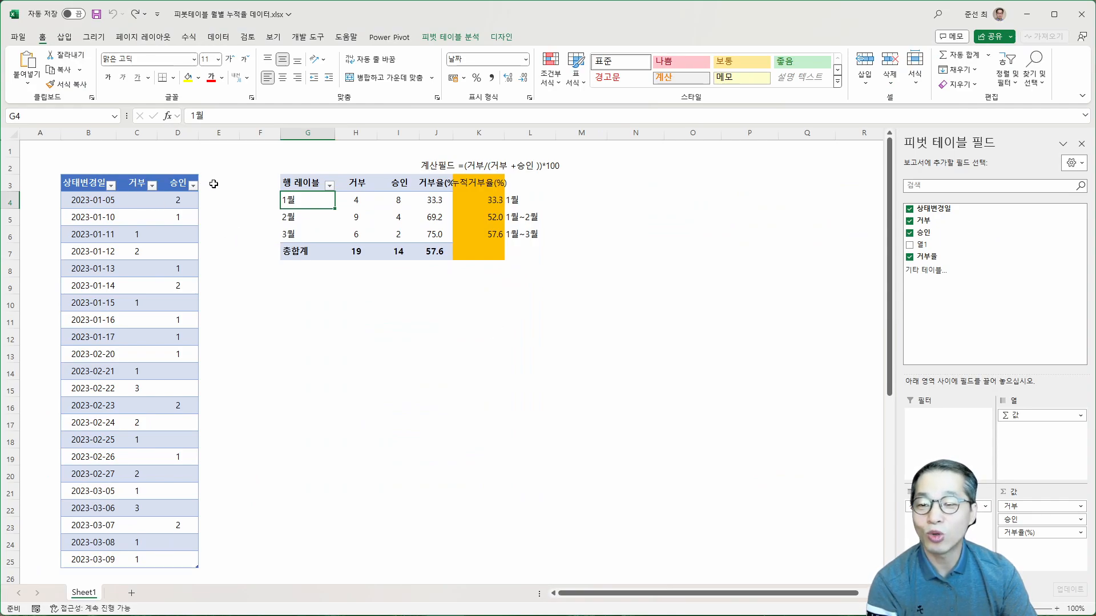
left_click_drag(215, 182, 228, 469)
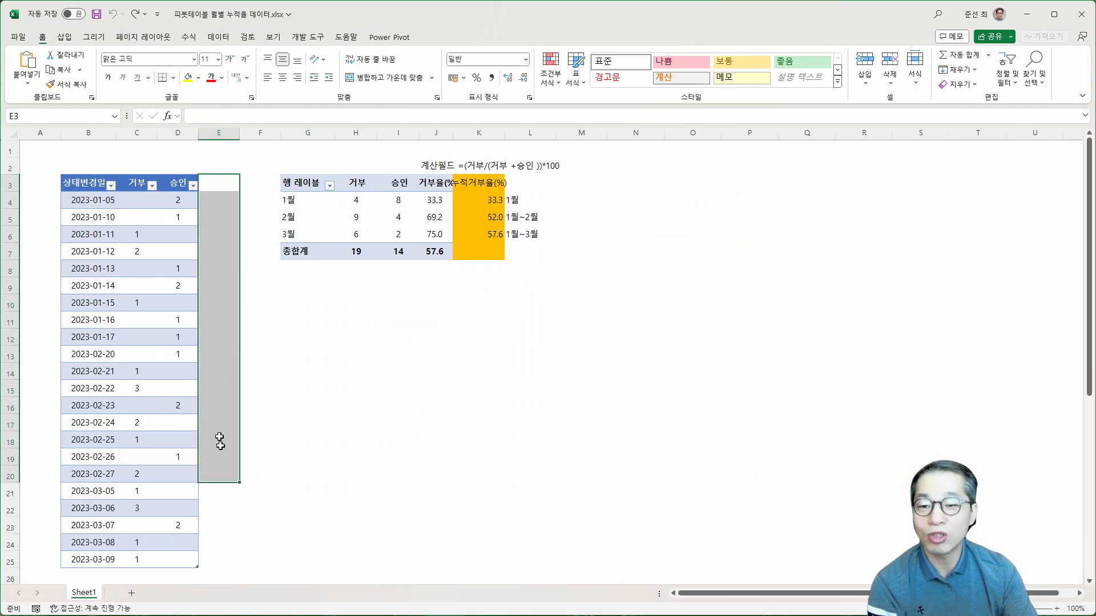
left_click(106, 200)
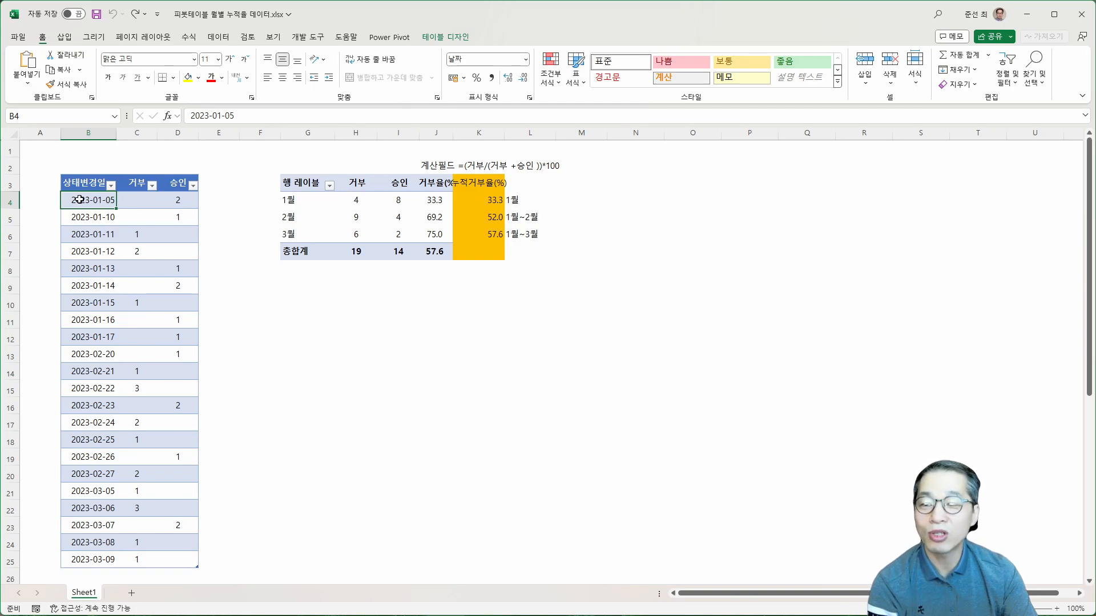
left_click(140, 201)
left_click(179, 200)
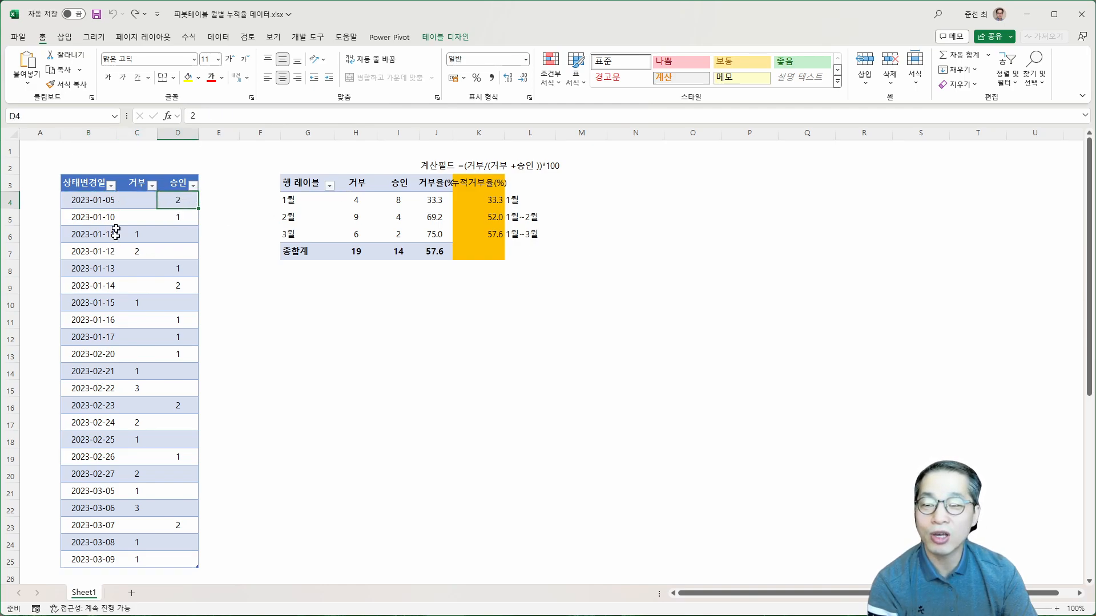
Step: Ungroup the monthly 상태변경일 row labels in the pivot table
left_click(329, 204)
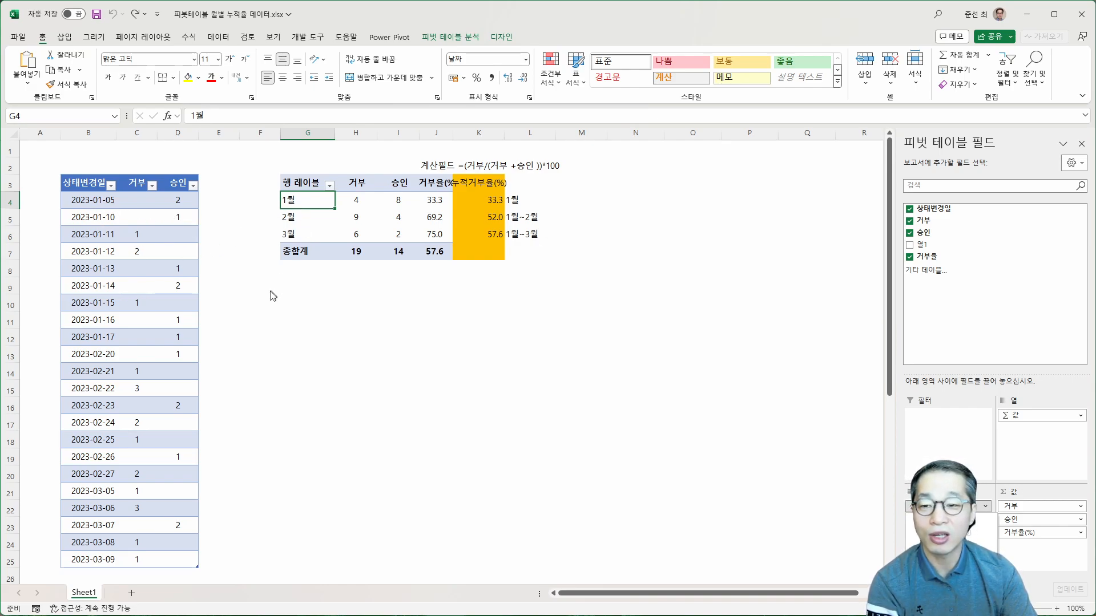
left_click(295, 201)
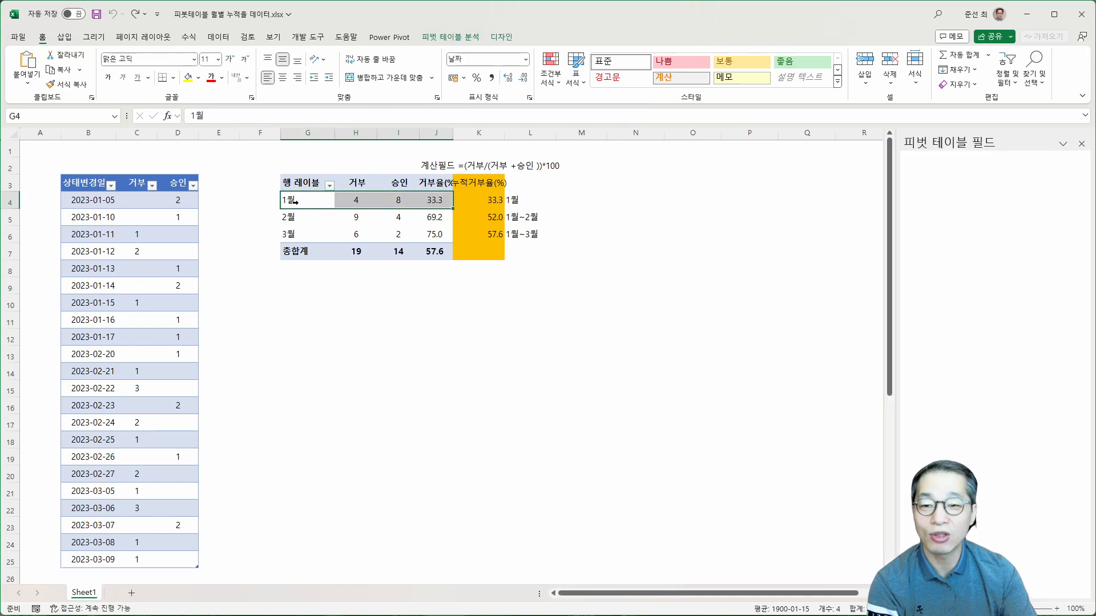
left_click(304, 206)
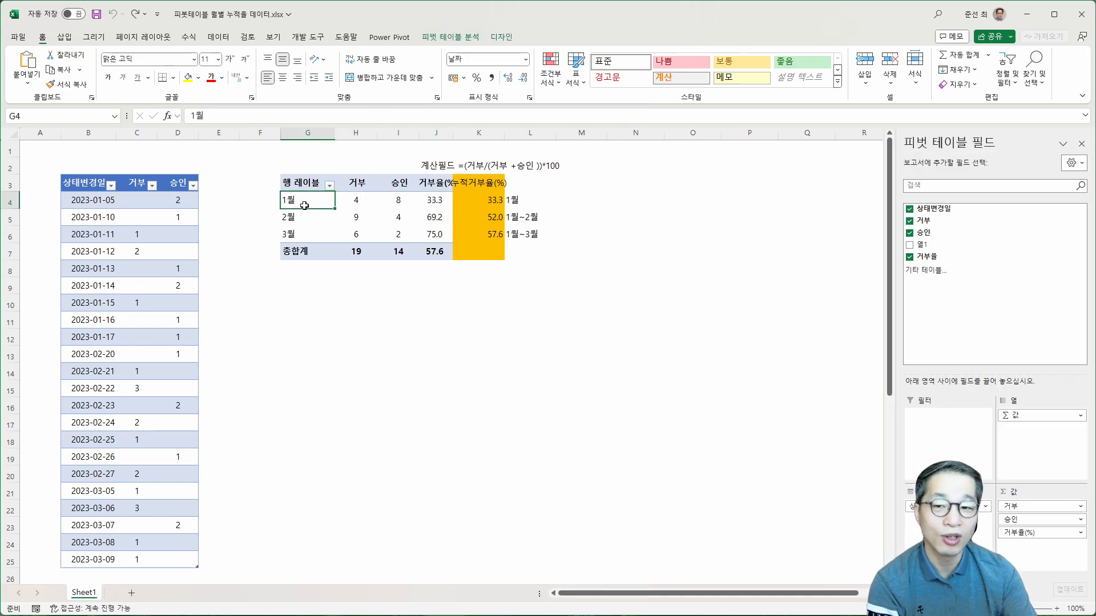
left_click(454, 37)
left_click(260, 73)
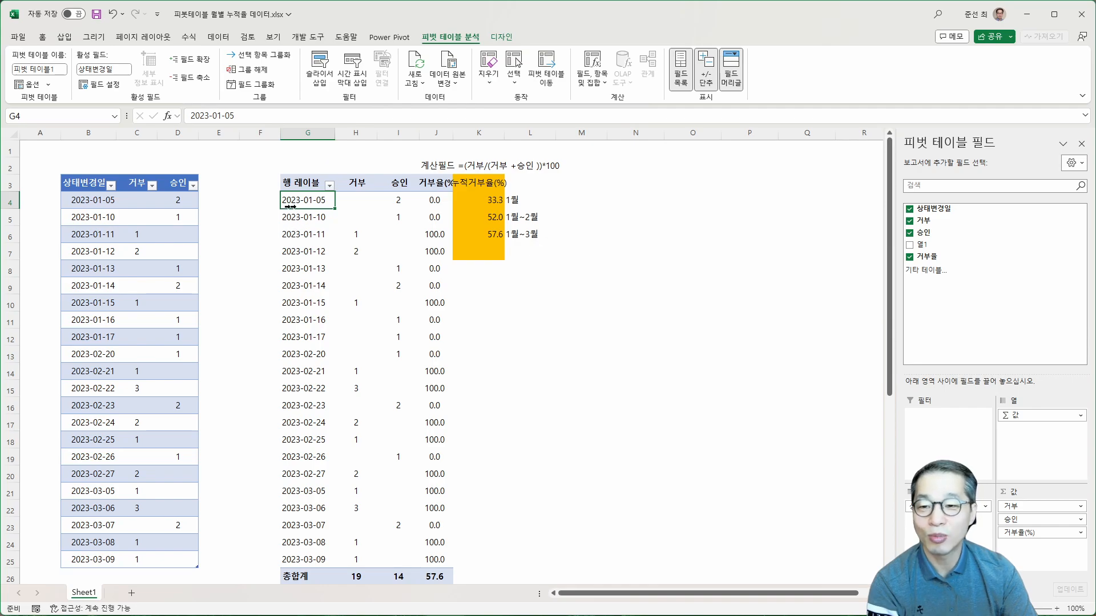
Step: View the grouping settings for the pivot table's dates, cancel them, and undo the ungrouping
right_click(315, 202)
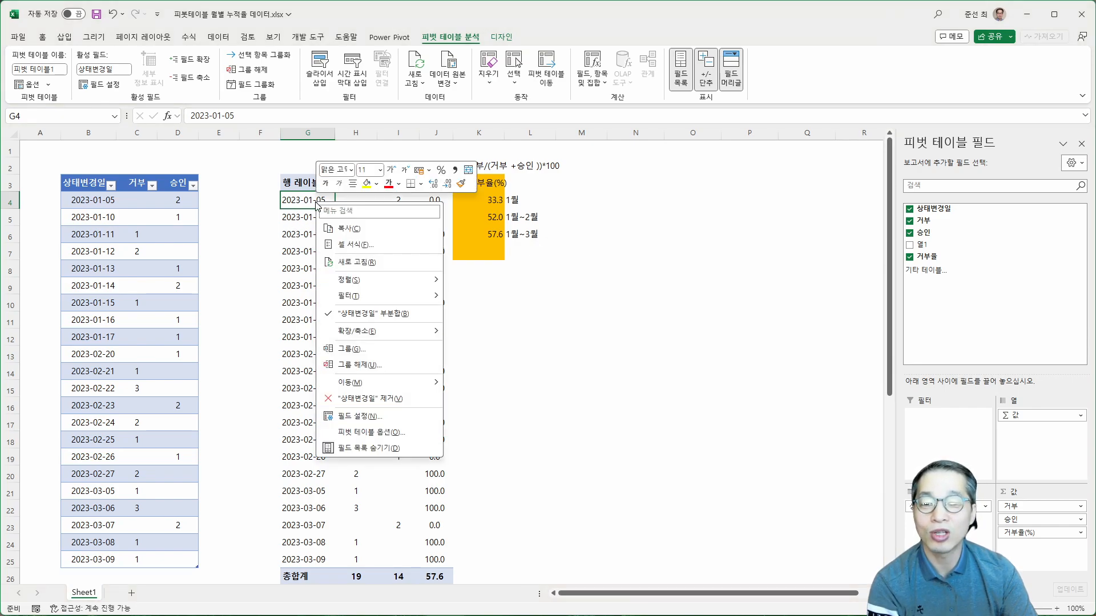
left_click(376, 350)
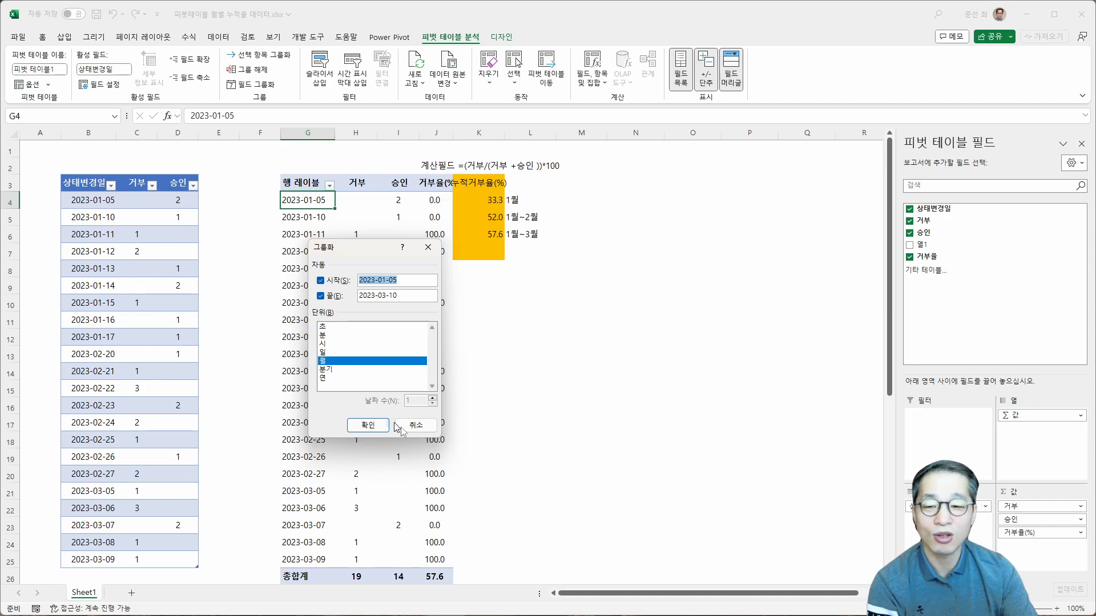
left_click(415, 426)
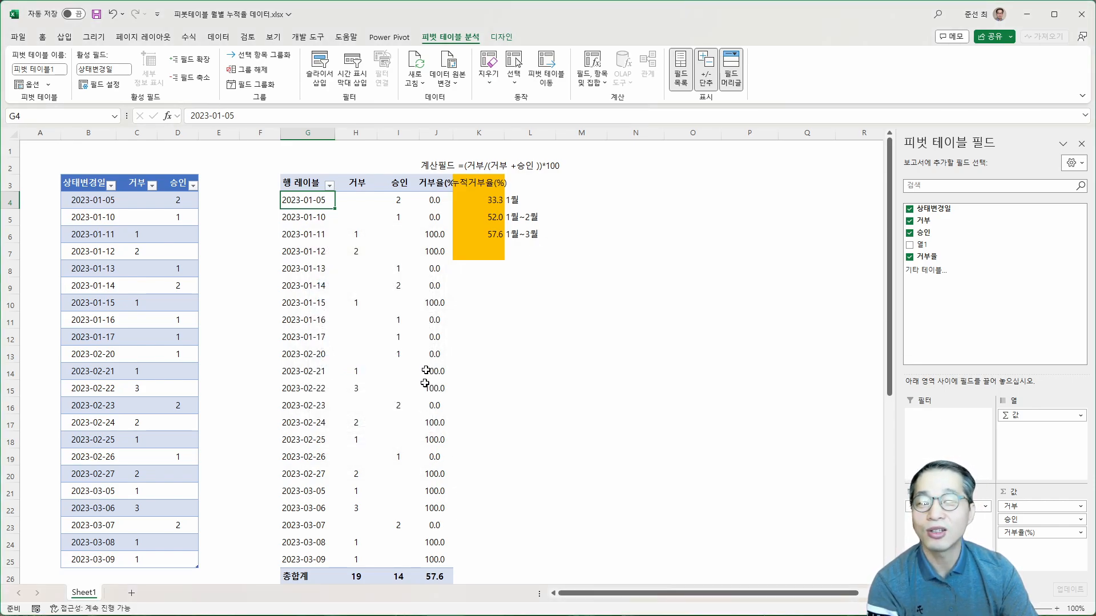
left_click(114, 15)
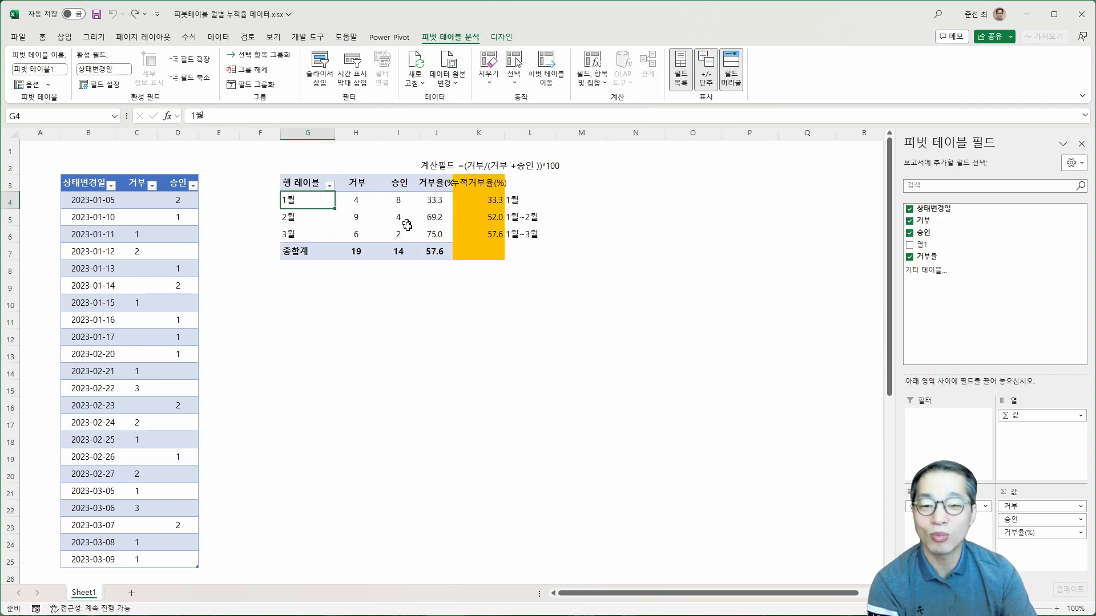
Step: Examine the pivot table's monthly 거부 and 승인 values, the 거부율 field with its formula, and the orange 누적거부율 column
left_click_drag(357, 199, 401, 248)
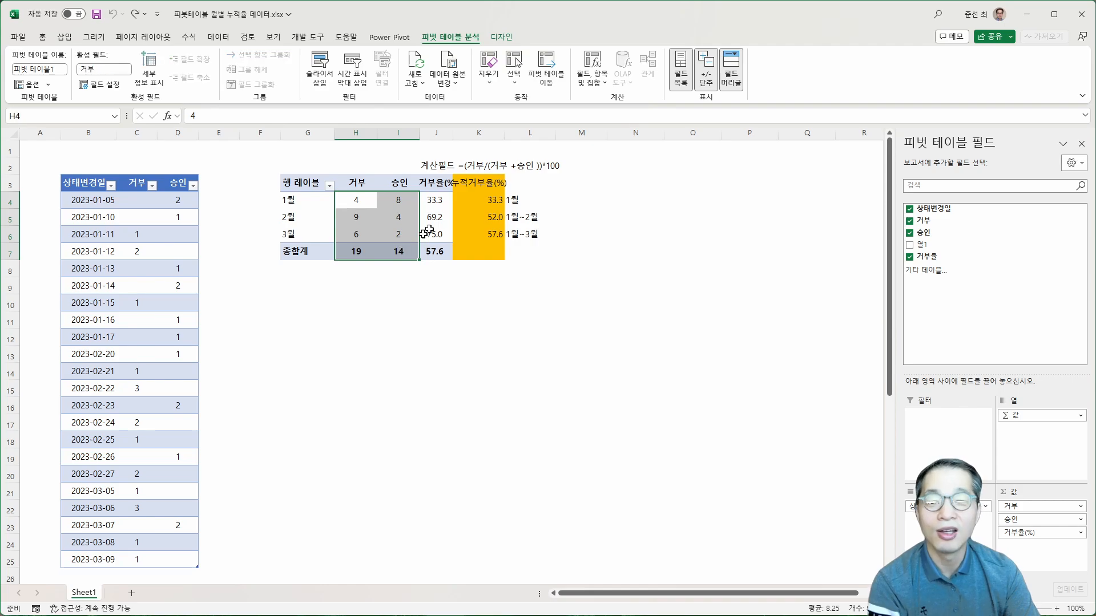
left_click_drag(435, 200, 436, 252)
left_click_drag(448, 166, 535, 174)
left_click_drag(436, 200, 437, 251)
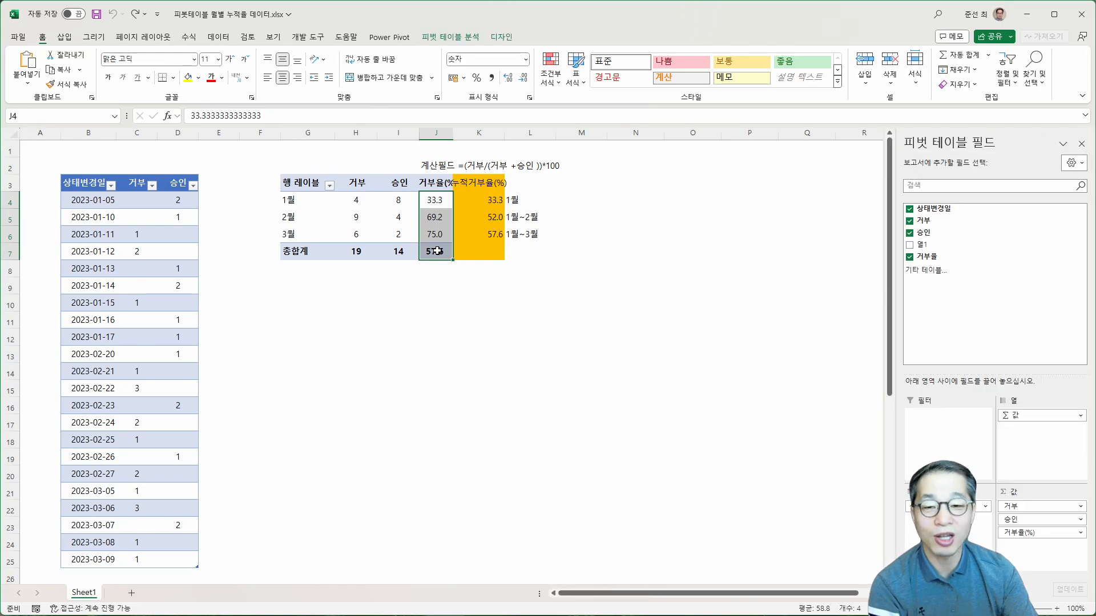
left_click(439, 207)
left_click(498, 202)
left_click_drag(498, 202, 498, 231)
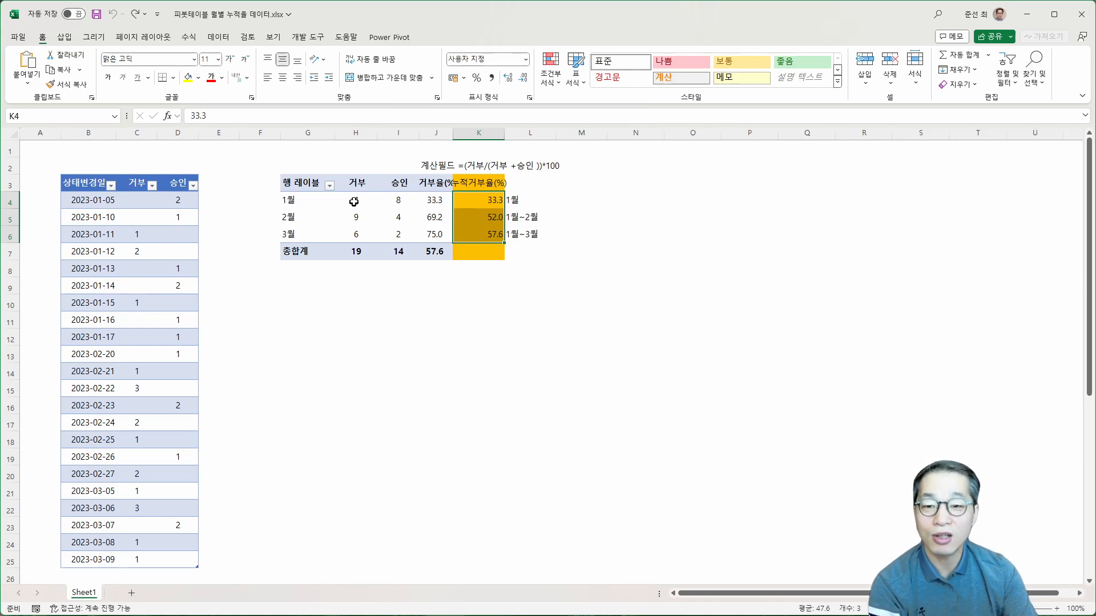
left_click_drag(355, 201, 357, 235)
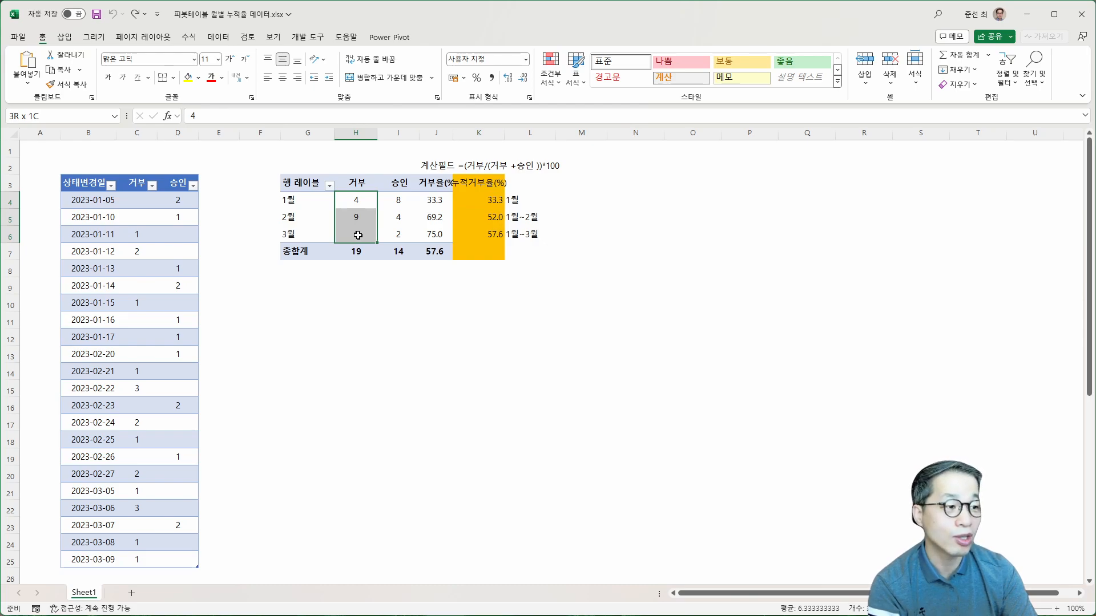
Step: Show the pivot table's 거부 values as a running total (누계) with 상태변경일 as the base field
left_click(366, 183)
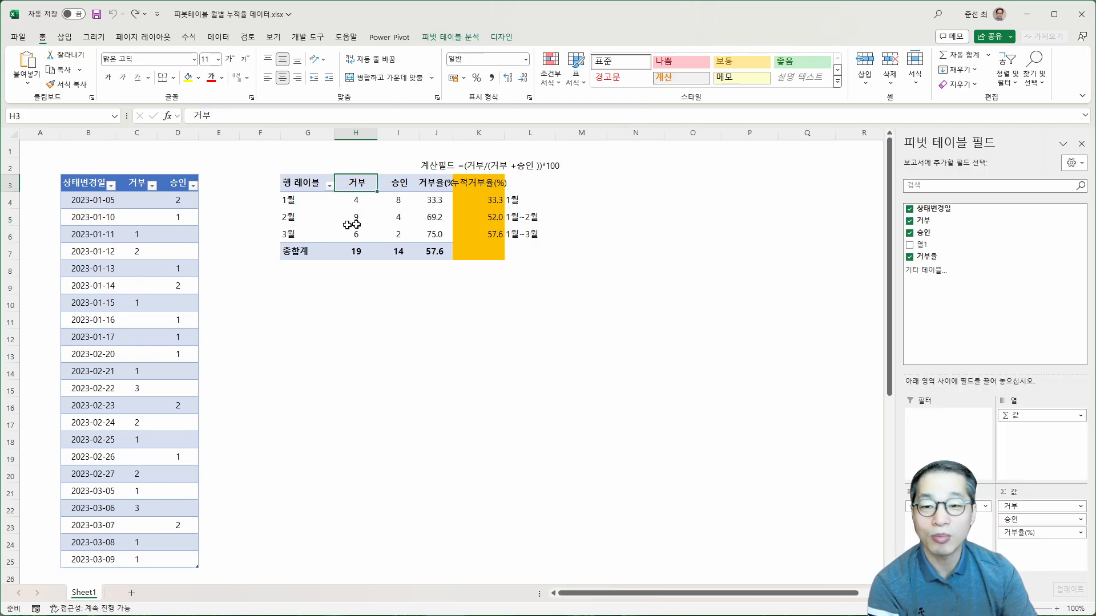
right_click(365, 188)
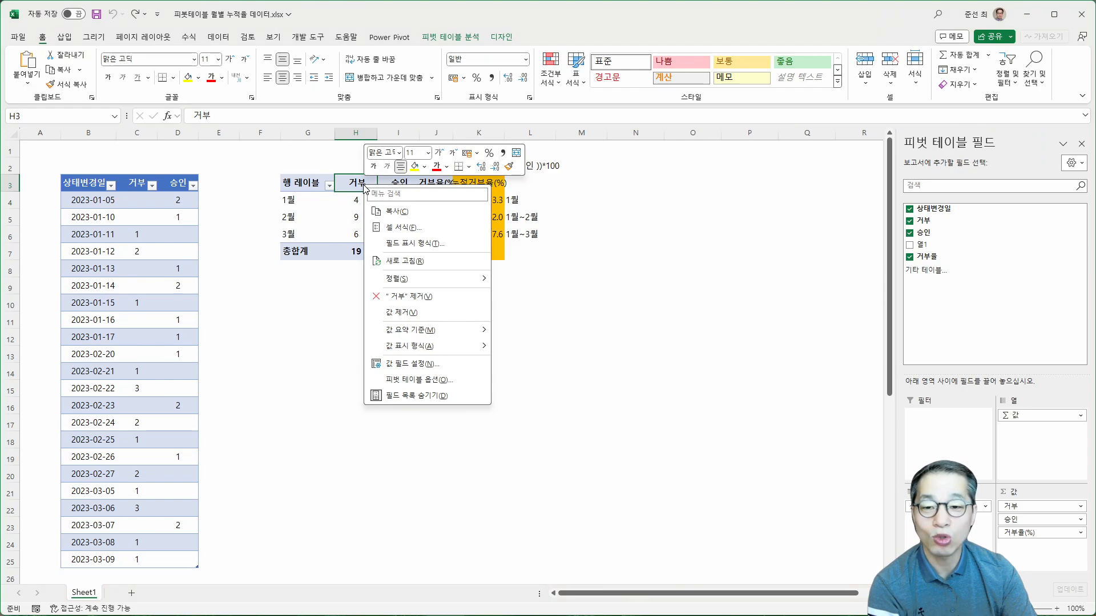
mouse_move(415, 349)
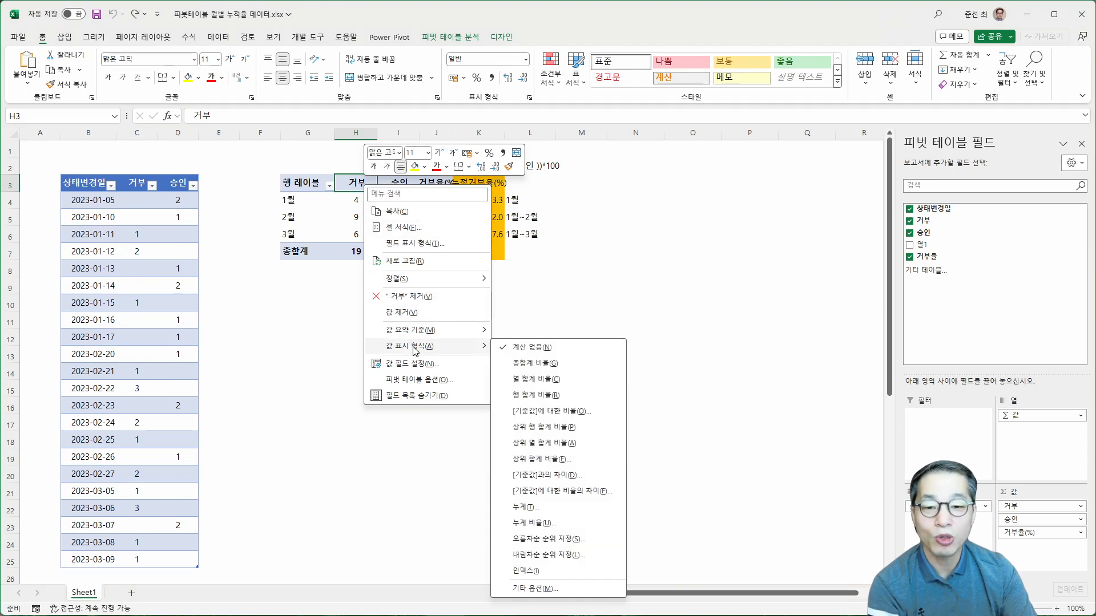
left_click(544, 508)
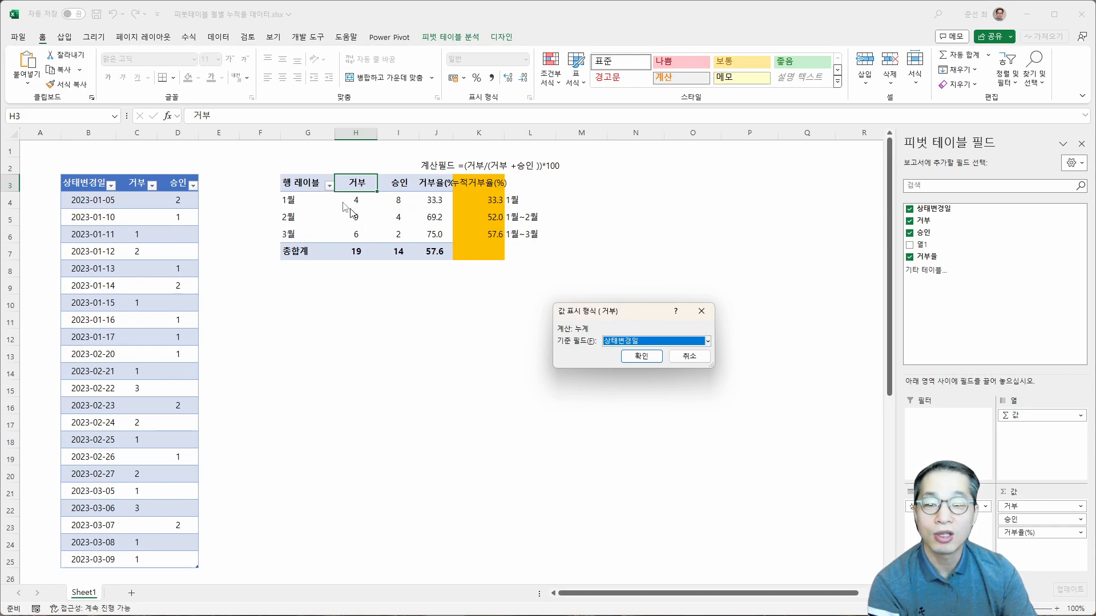
left_click(645, 361)
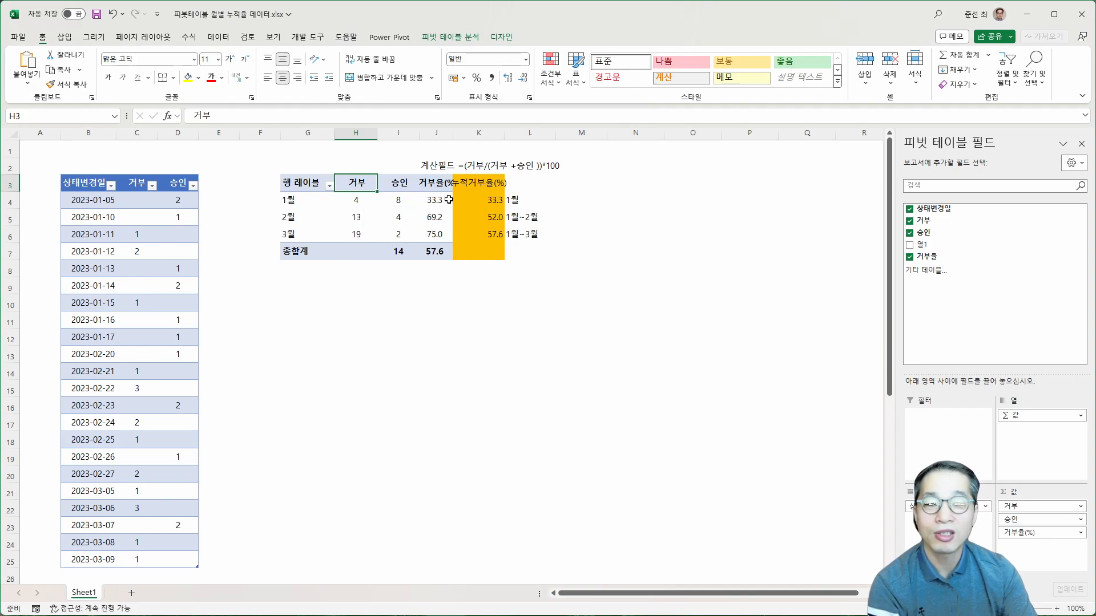
Step: Examine the pivot table's monthly 거부율(%) values against the accumulated 거부 values for each month
left_click_drag(438, 200, 447, 235)
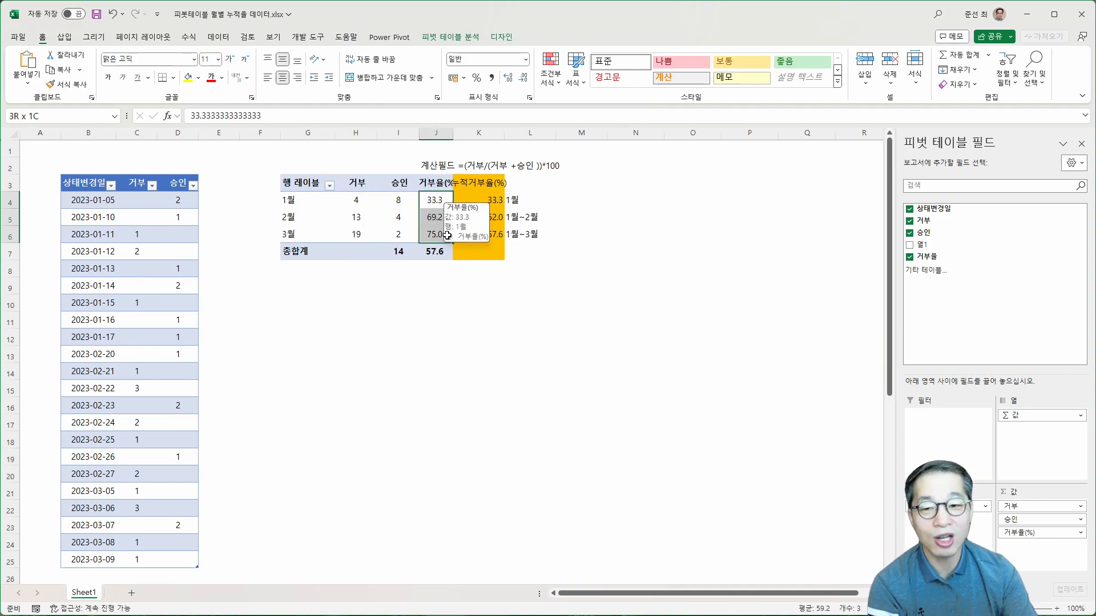
left_click(360, 207)
left_click(360, 219)
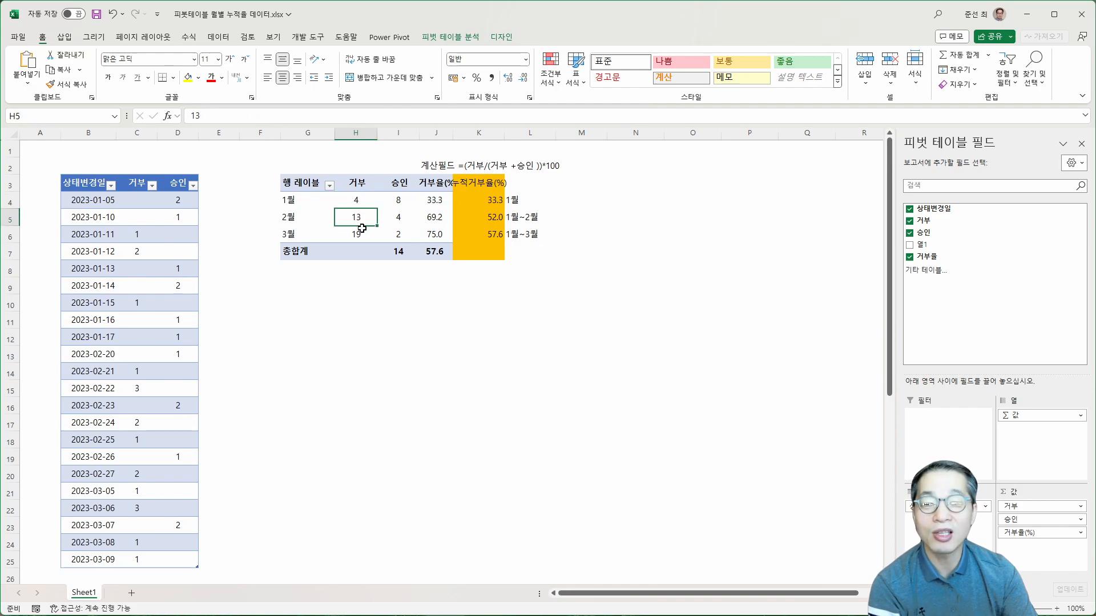
left_click(361, 231)
left_click(362, 195)
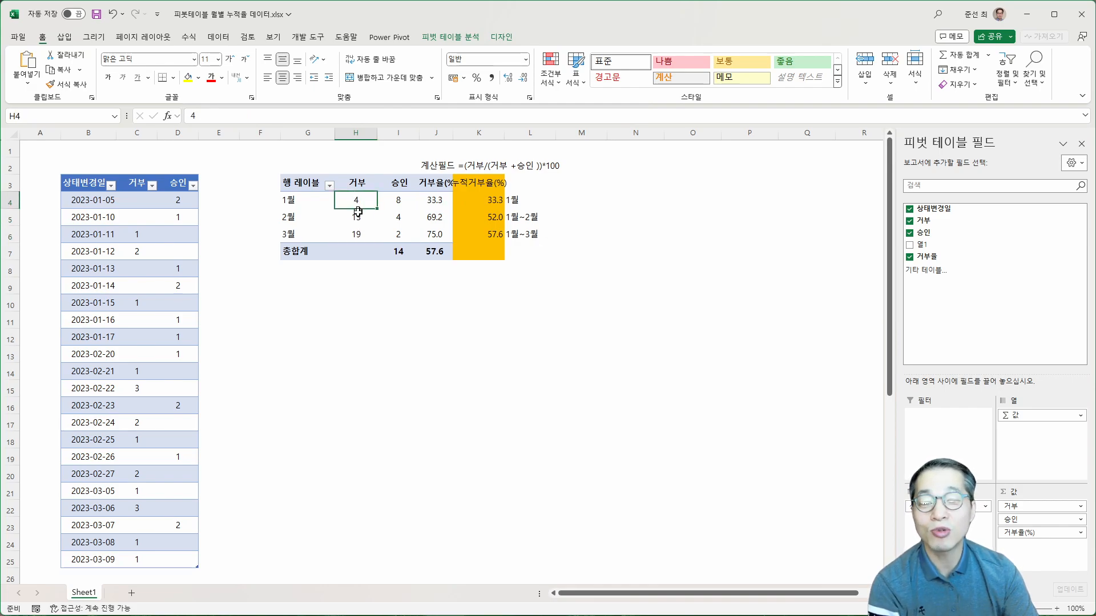
left_click(357, 216)
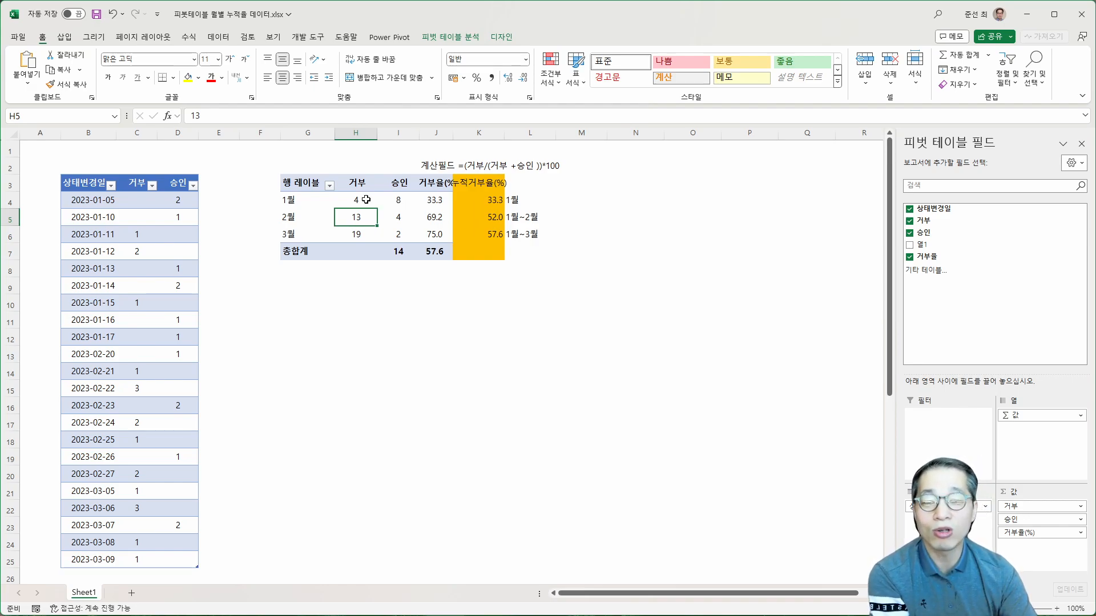
Step: Undo the running total on the pivot table's 거부 values and look at the orange 누적거부율(%) column
left_click(112, 14)
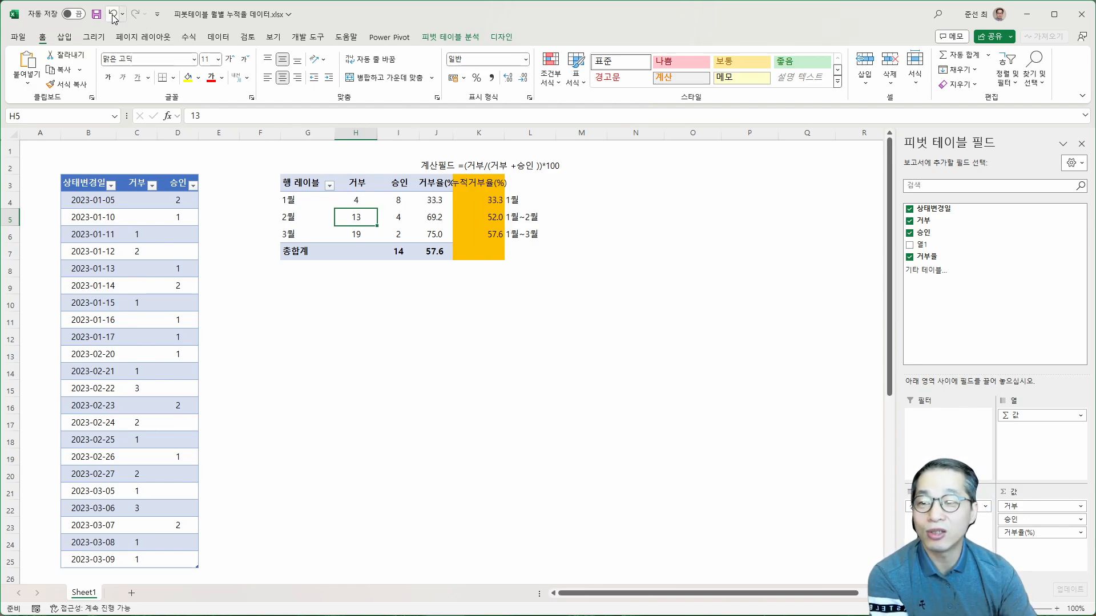
left_click(112, 14)
left_click(112, 14)
left_click(319, 218)
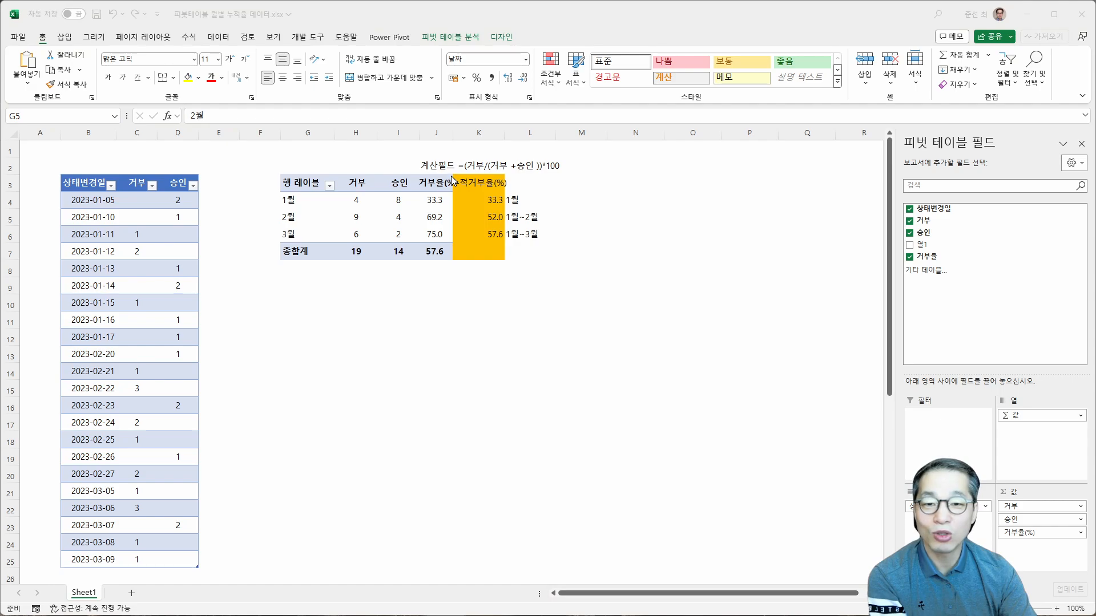
mouse_move(451, 176)
left_mouse_down()
mouse_move(509, 231)
mouse_move(508, 264)
left_mouse_up()
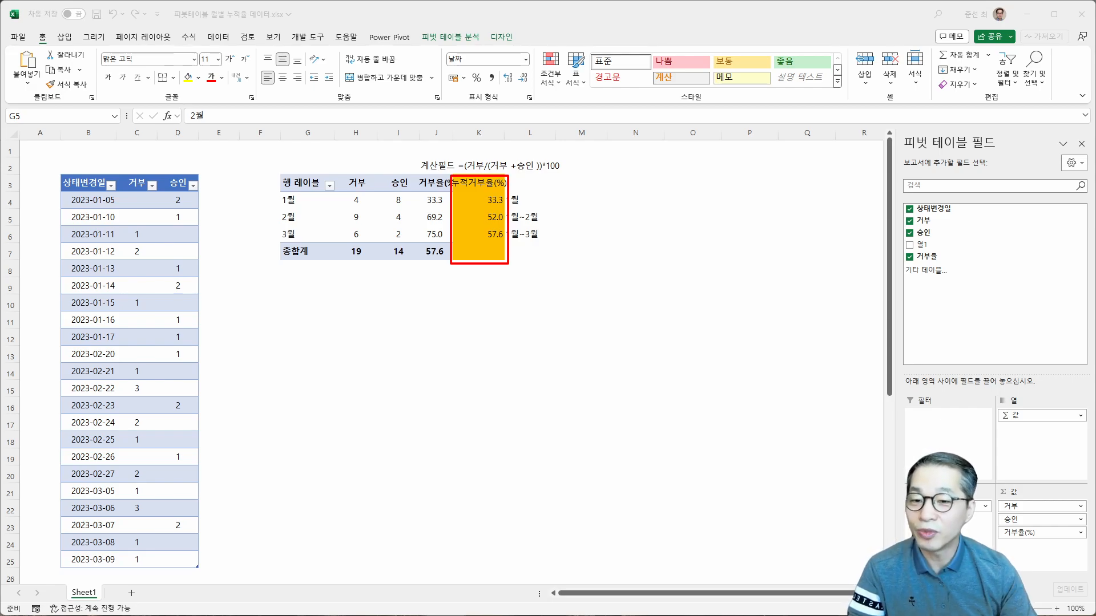
Step: View the Power Pivot and 개발 도구 commands and check both entries in the ribbon customization options
left_click(151, 237)
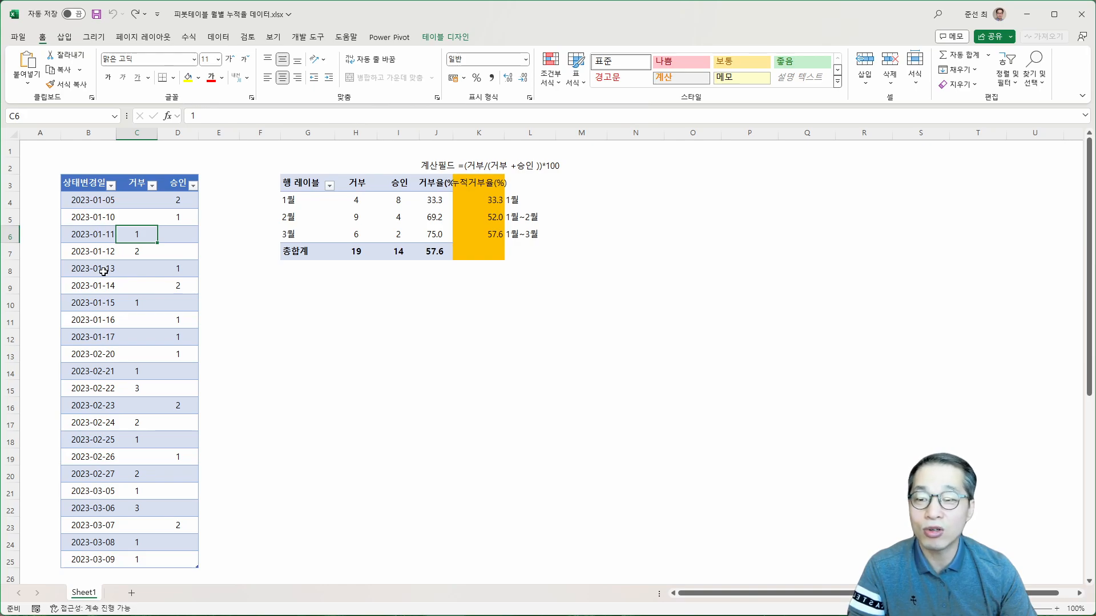
left_click(398, 40)
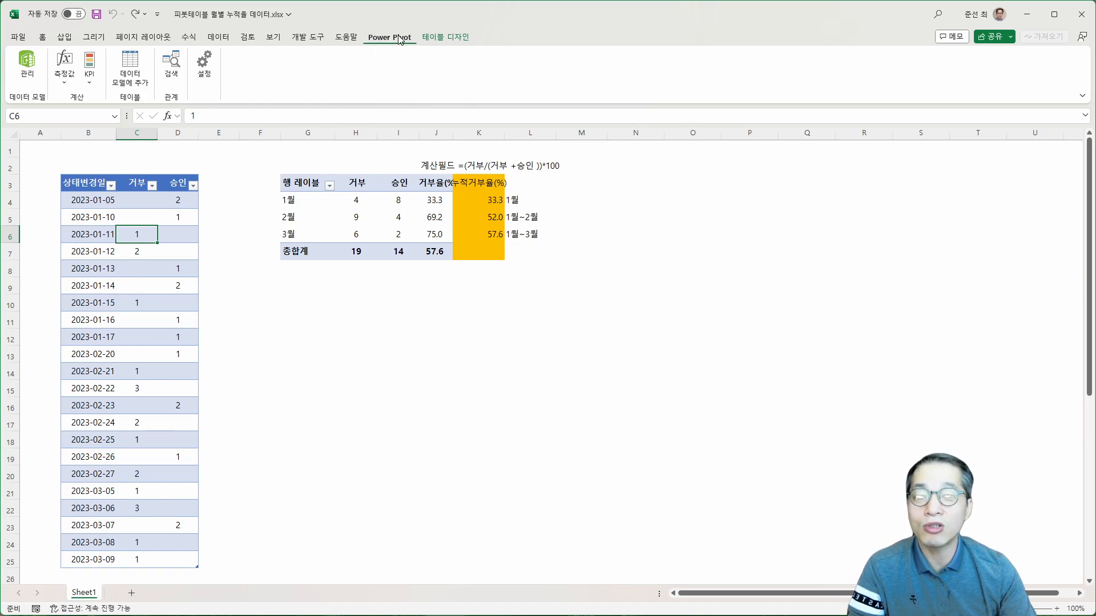
left_click(308, 38)
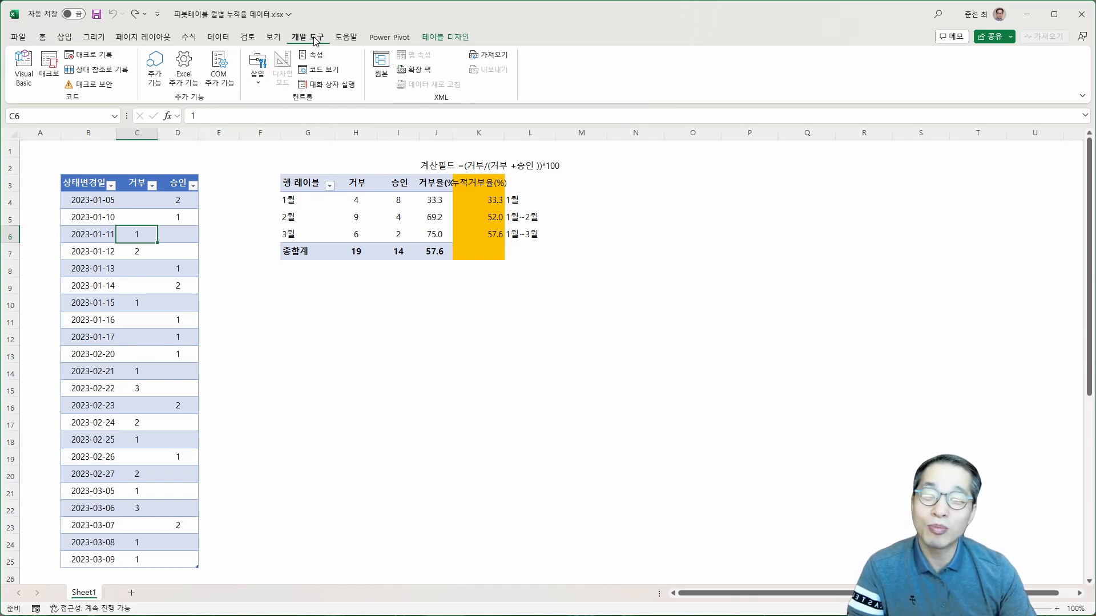
right_click(256, 43)
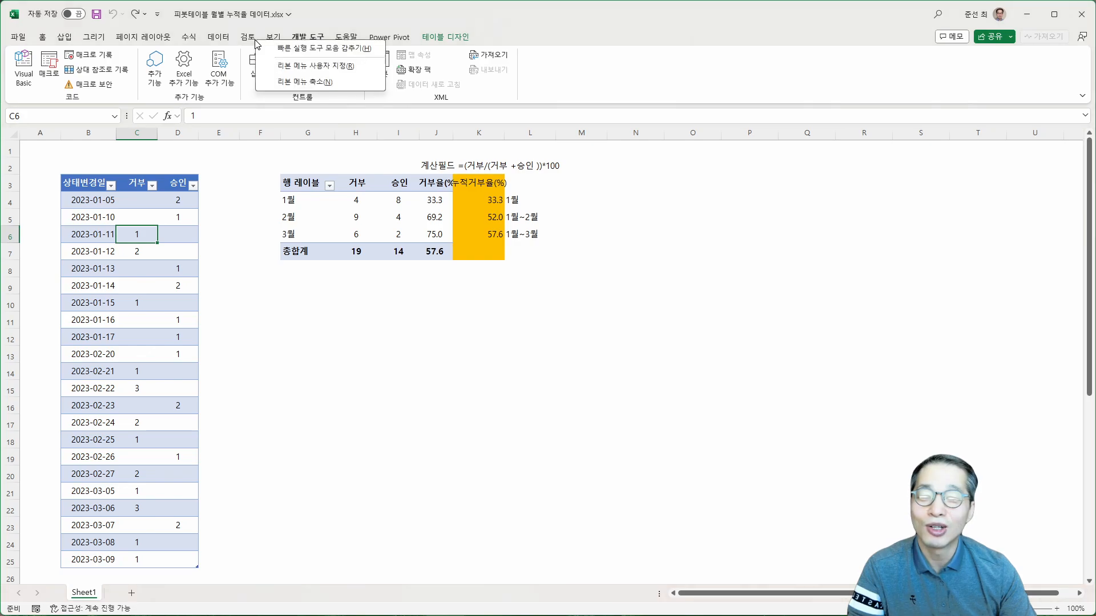
left_click(314, 66)
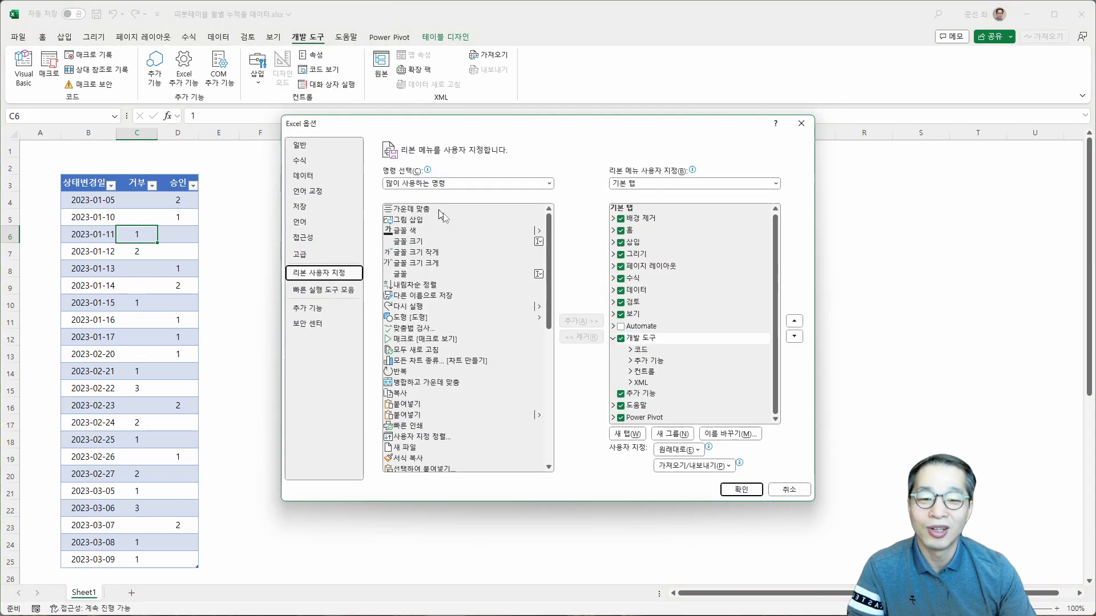
left_click(736, 489)
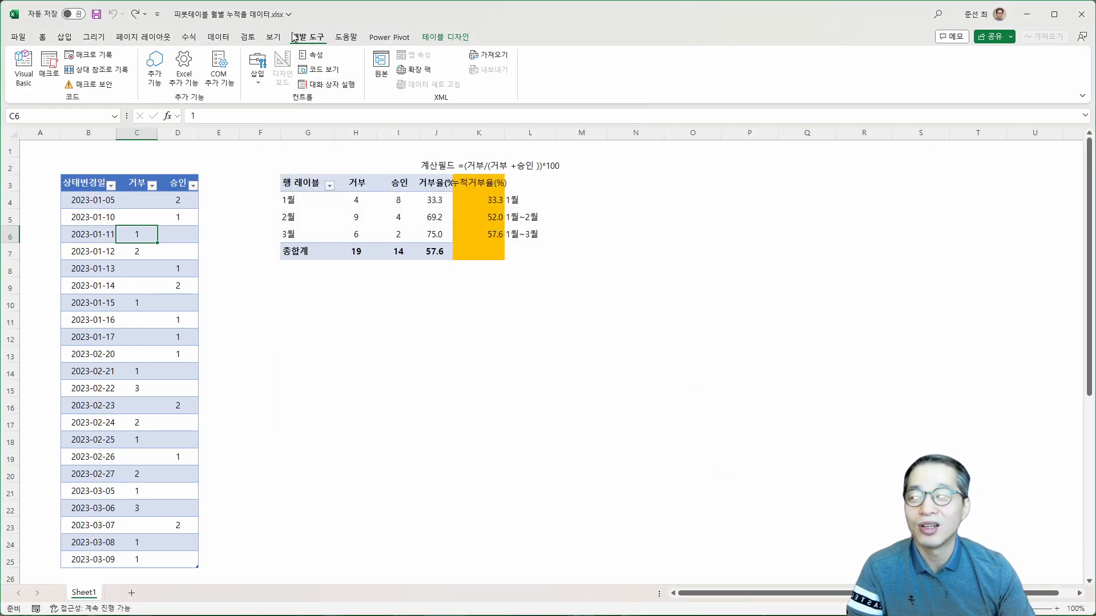
Step: Check that Microsoft Power Pivot for Excel is enabled among the COM add-ins and confirm the list
left_click(228, 78)
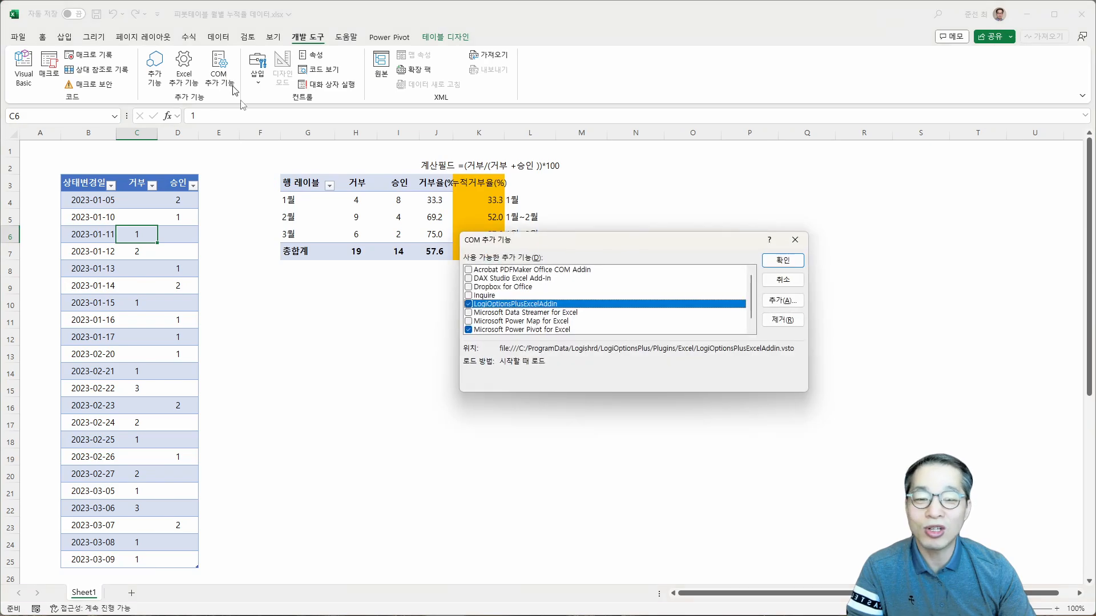
left_click(512, 330)
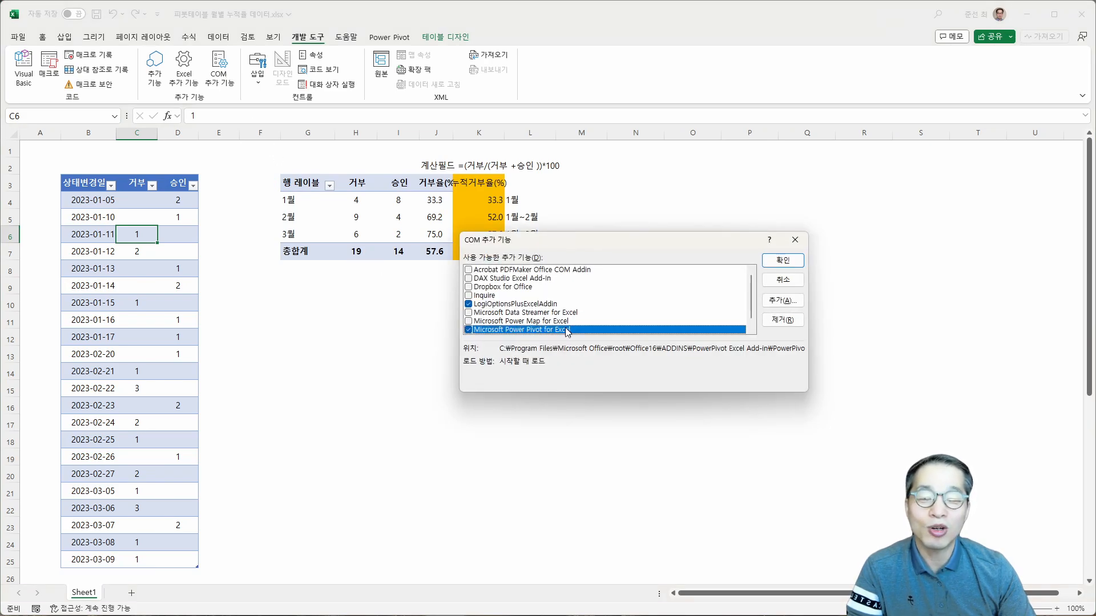
left_click(782, 268)
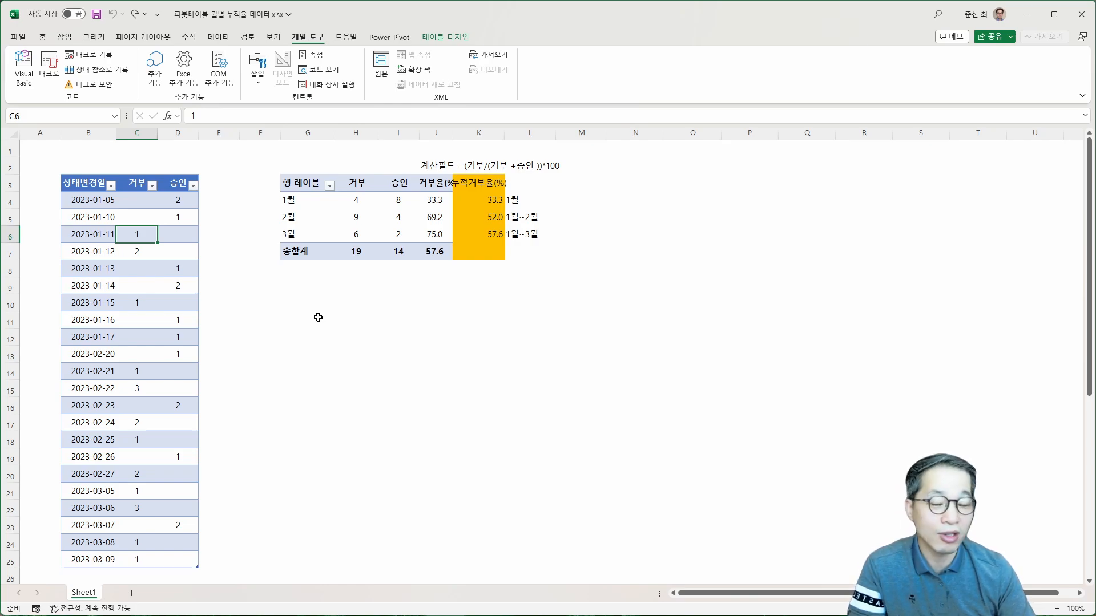
Step: Add the source table with 상태변경일, 거부 and 승인 to the Power Pivot data model
left_click(153, 219)
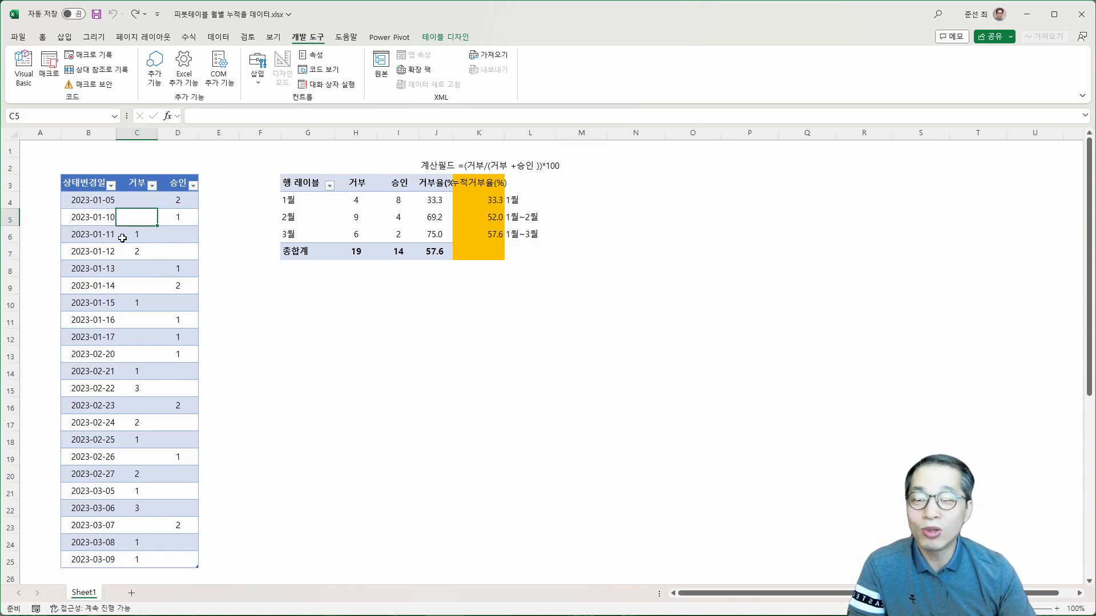
left_click(398, 41)
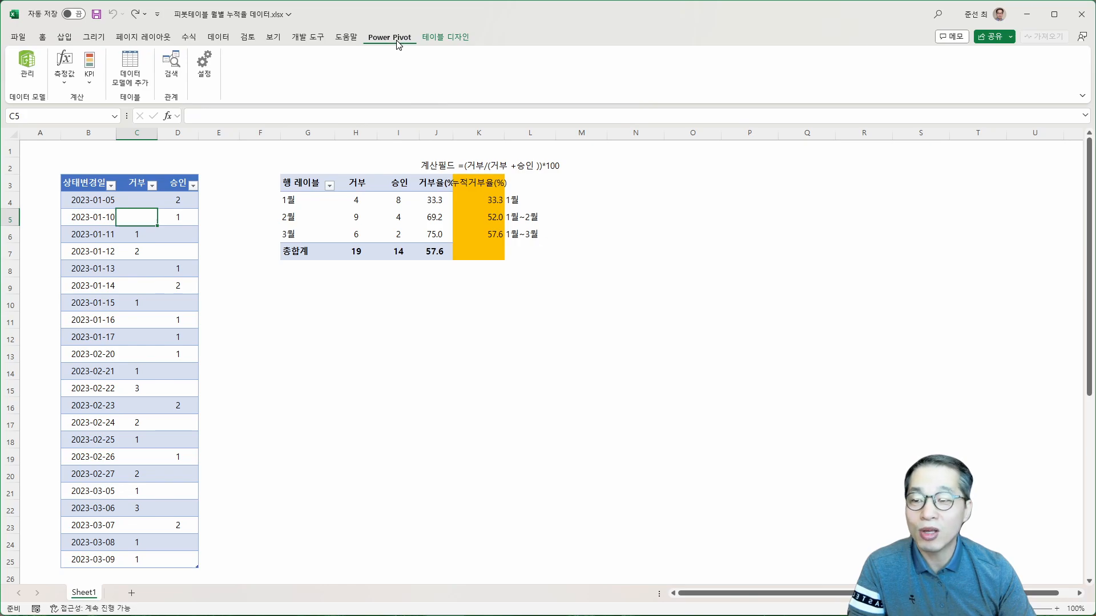
left_click(124, 80)
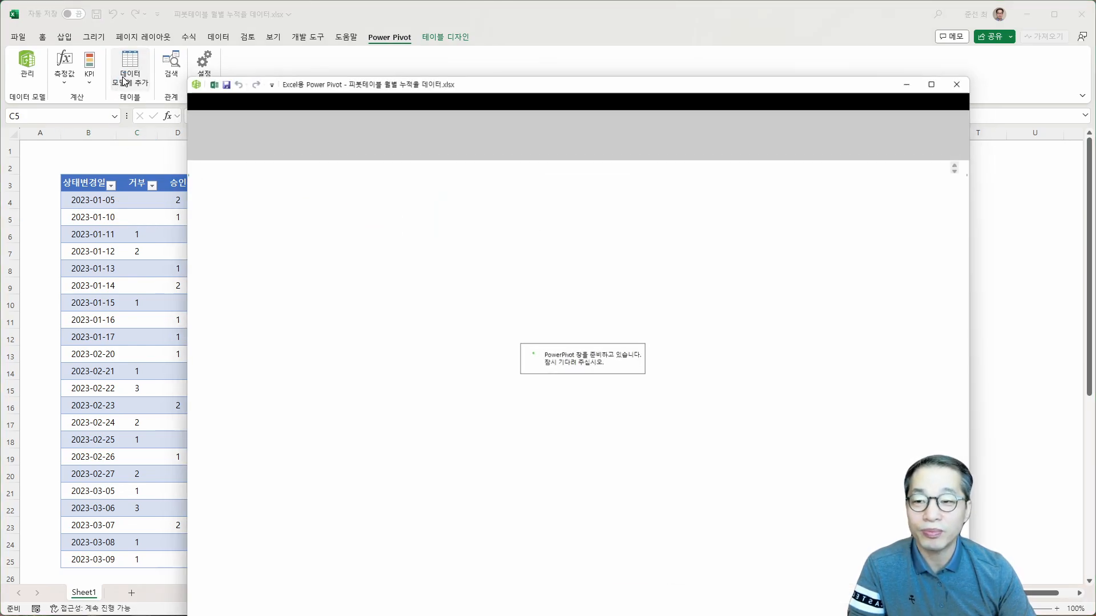
Step: Move the Power Pivot window up over the workbook and widen its 상태변경일 and 거부 columns
left_click_drag(546, 86, 591, 32)
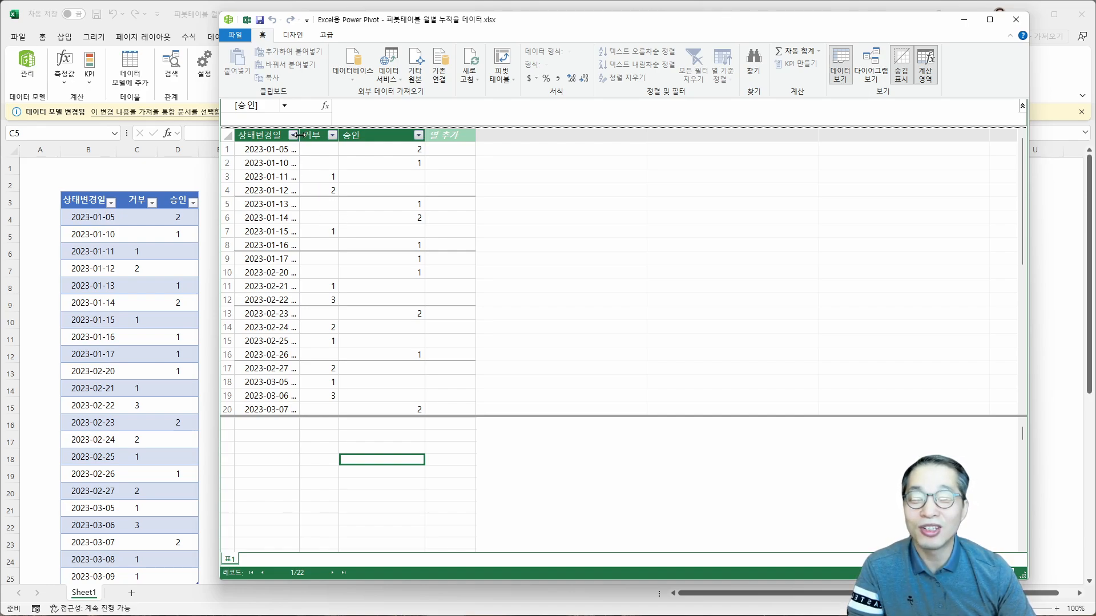
left_click_drag(299, 135, 321, 135)
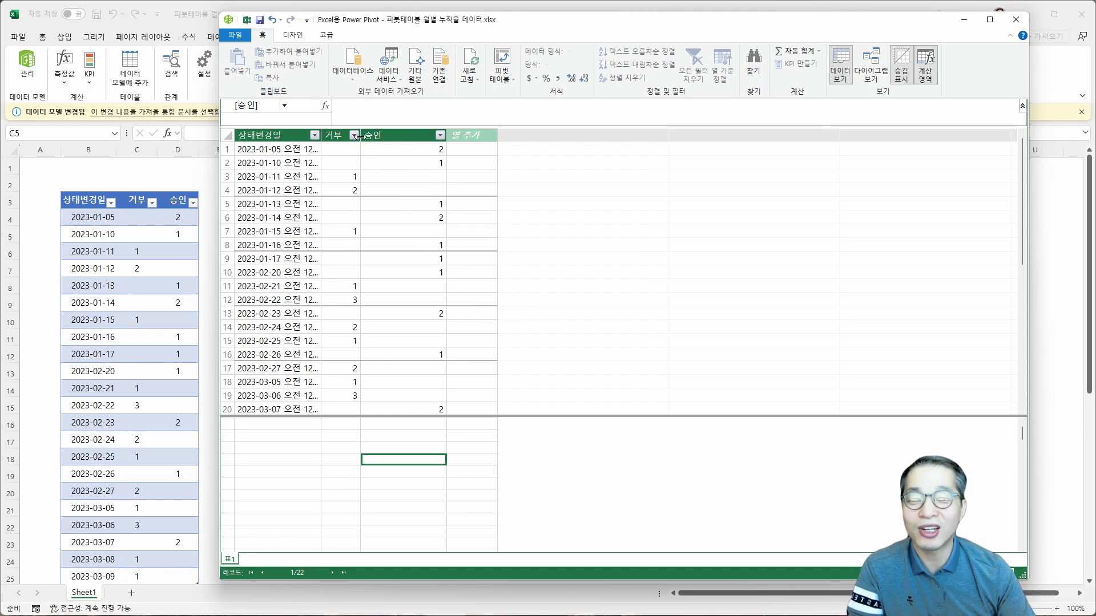
left_click_drag(360, 135, 403, 135)
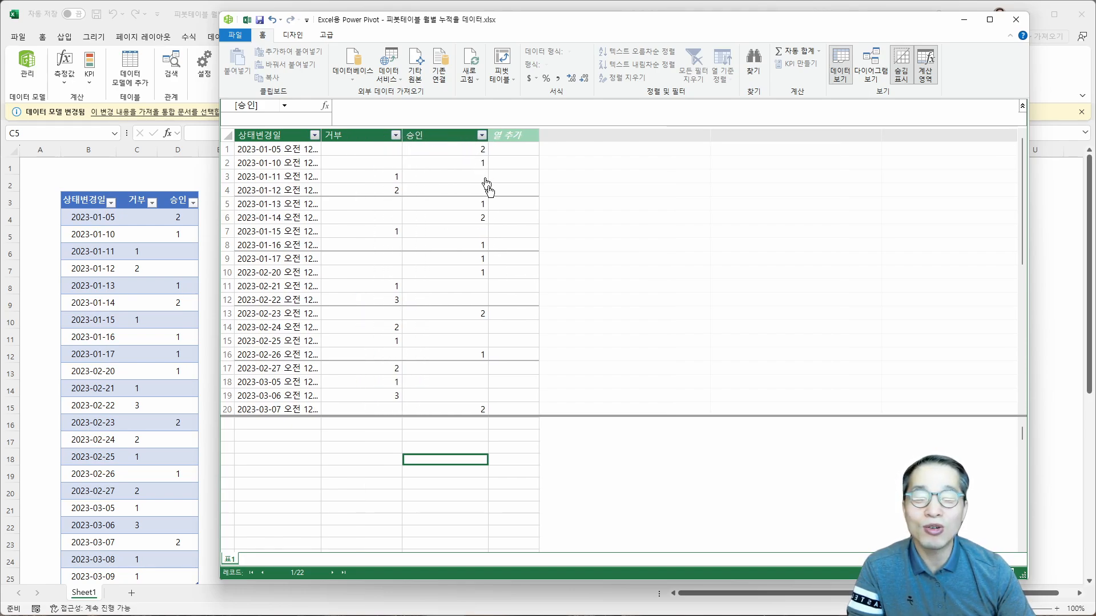
Step: Hide the calculation area below the Power Pivot table and show it again
left_click(427, 448)
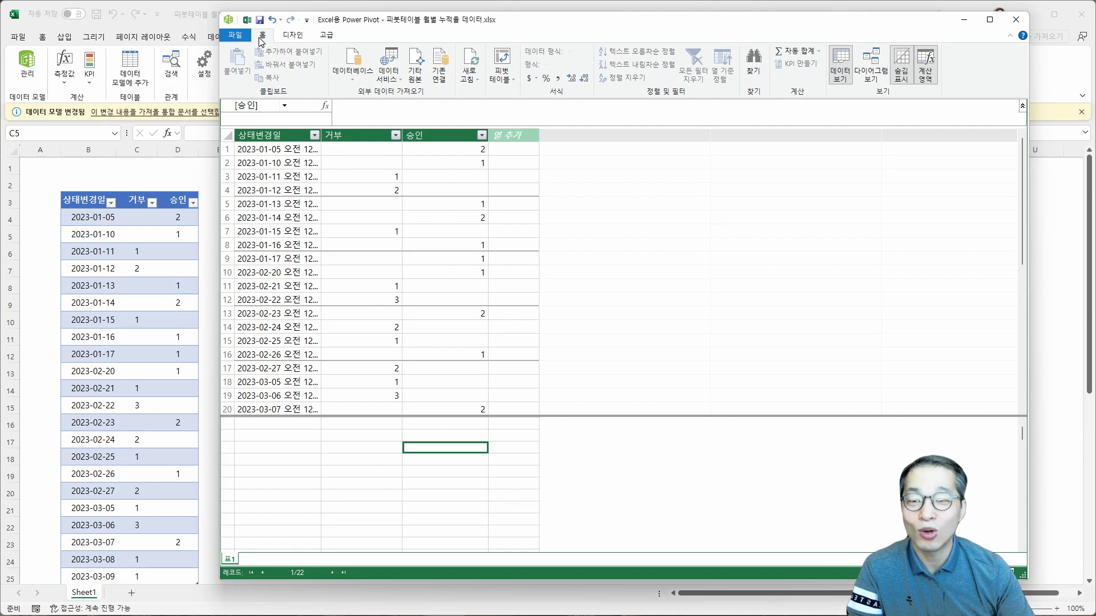
left_click(930, 67)
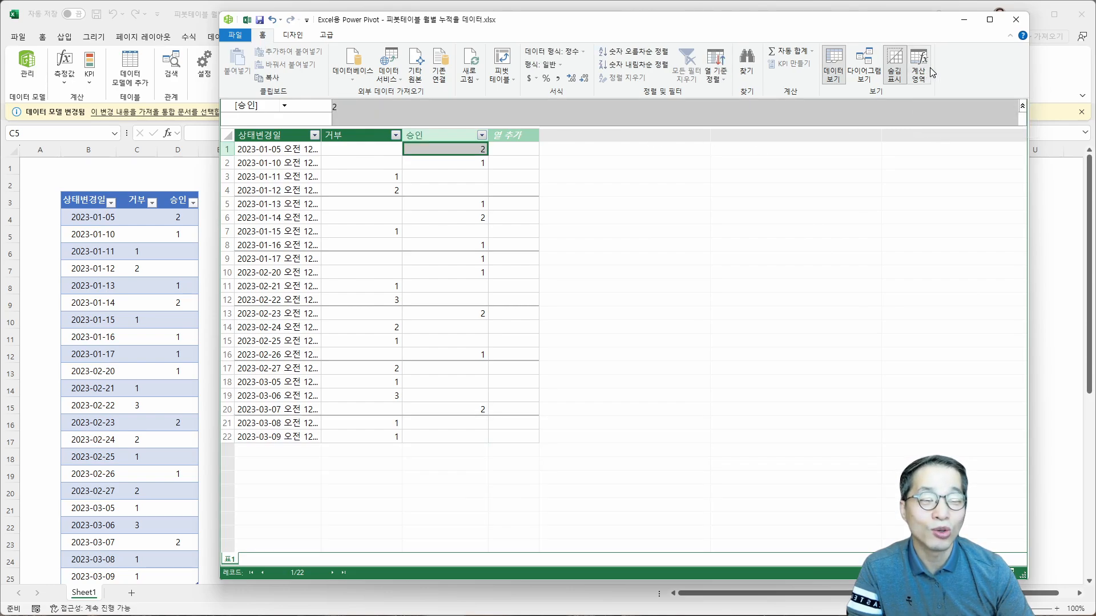
left_click(919, 72)
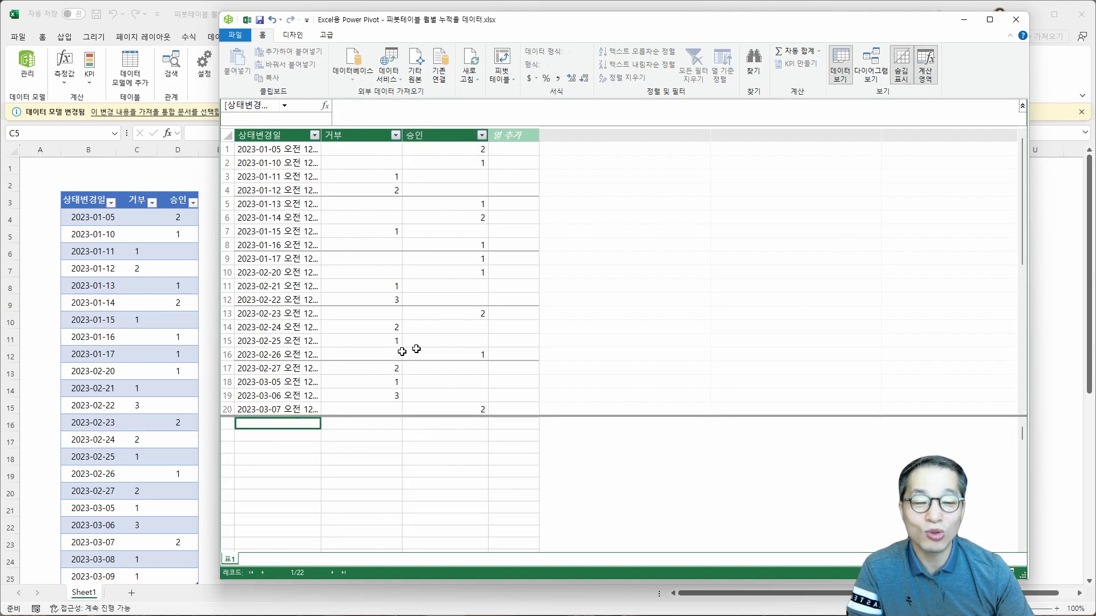
Step: Create the measure 거부합계:=SUM([거부]) in the calculation area below the 거부 column
left_click(452, 447)
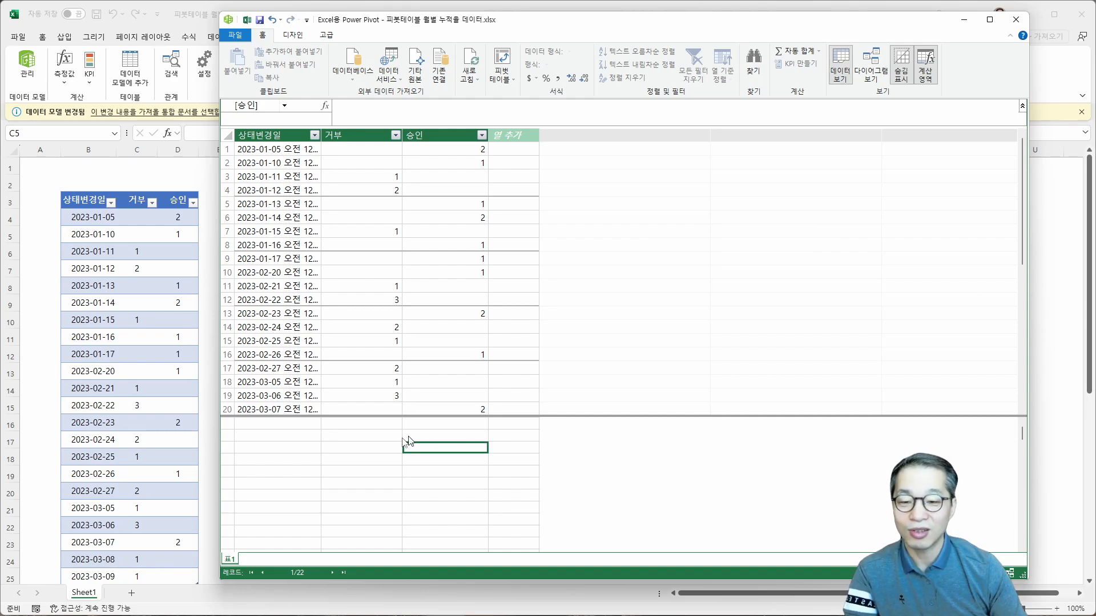
left_click(360, 447)
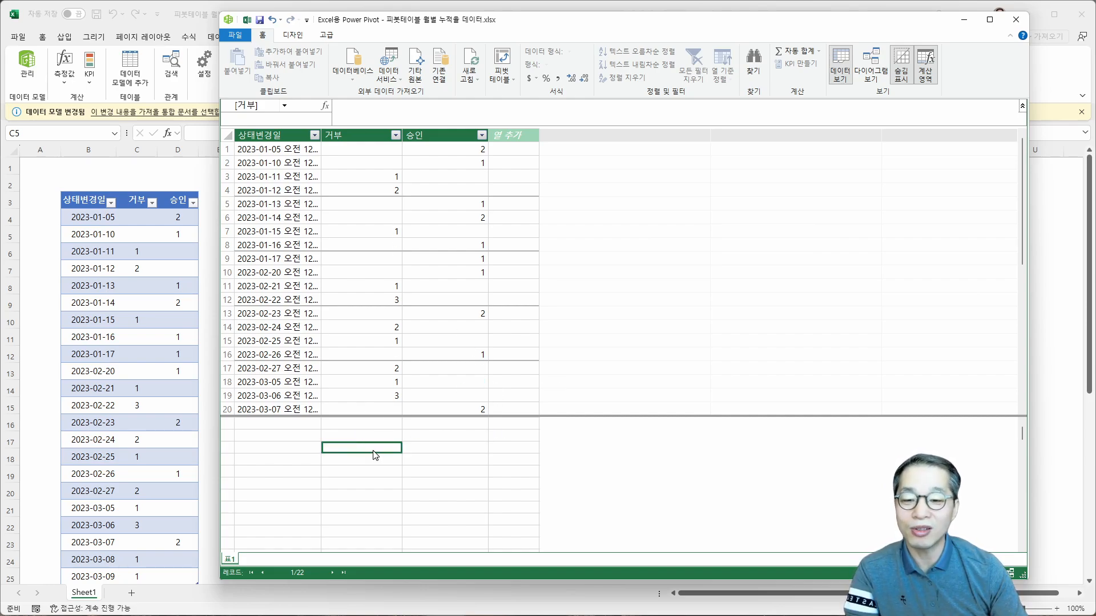
left_click(342, 106)
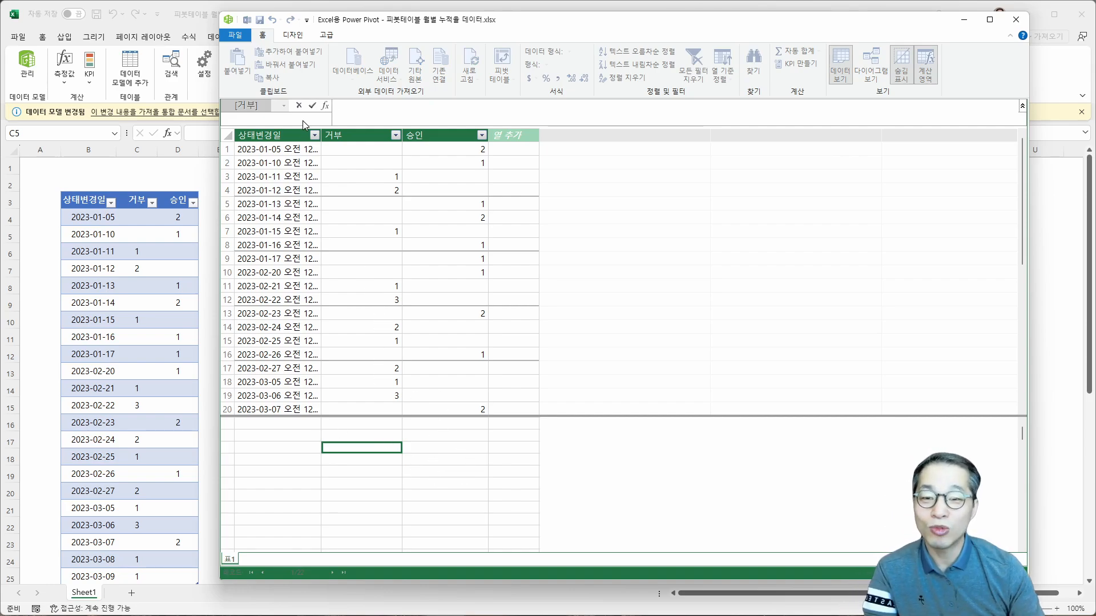
type("r거부하")
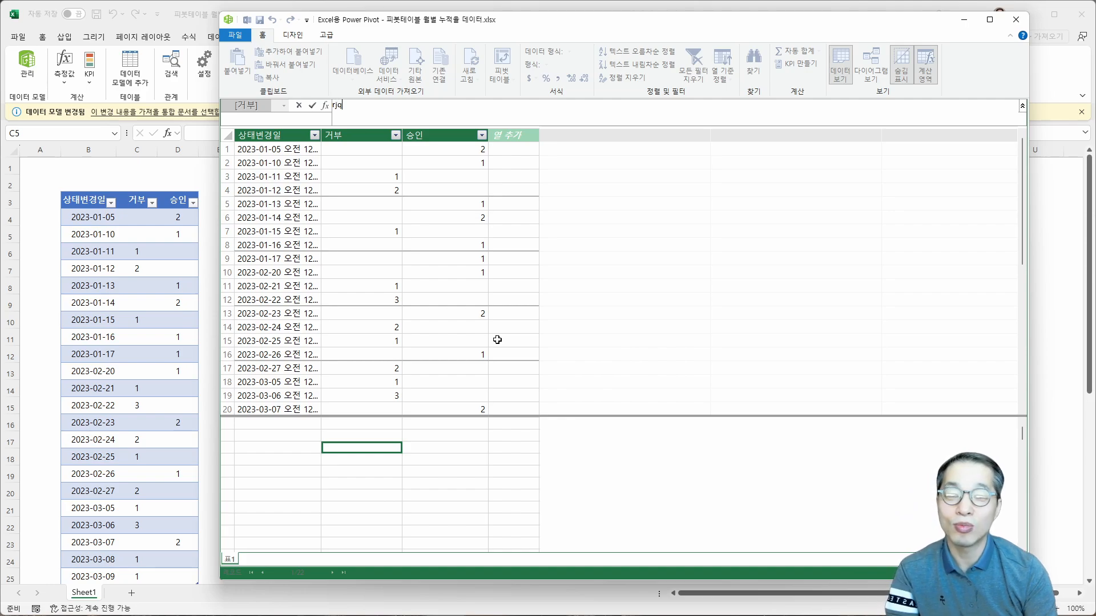
type("ㅂ계")
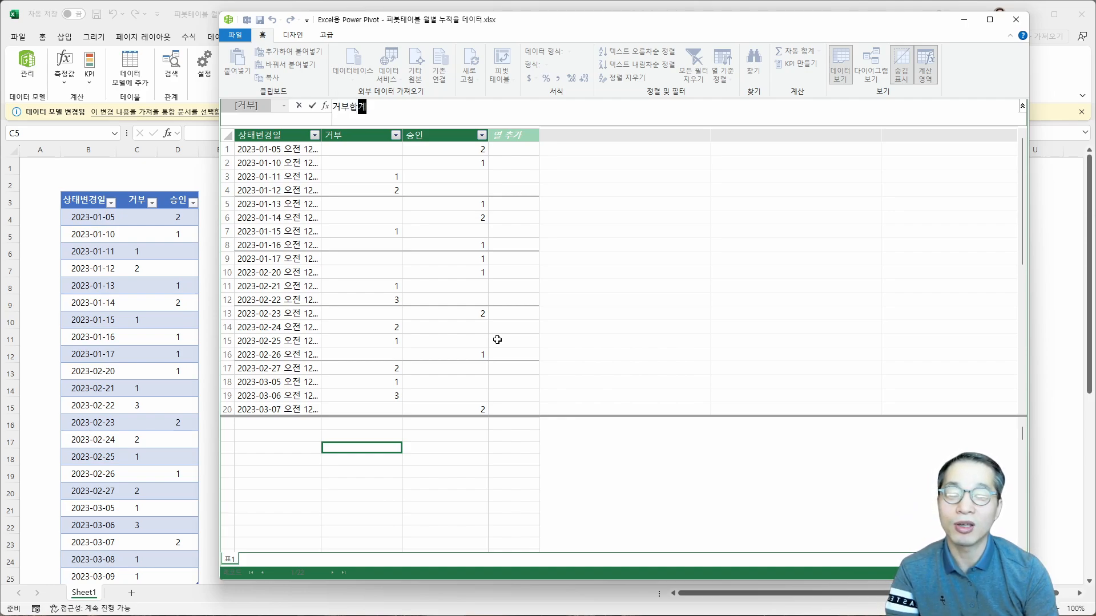
type(":")
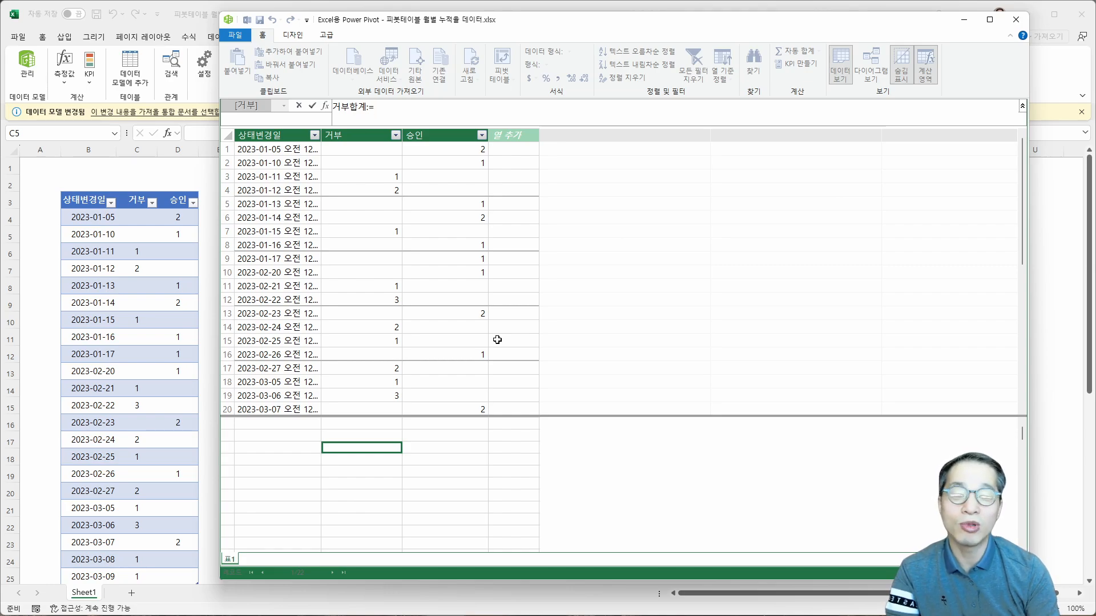
type("=SU")
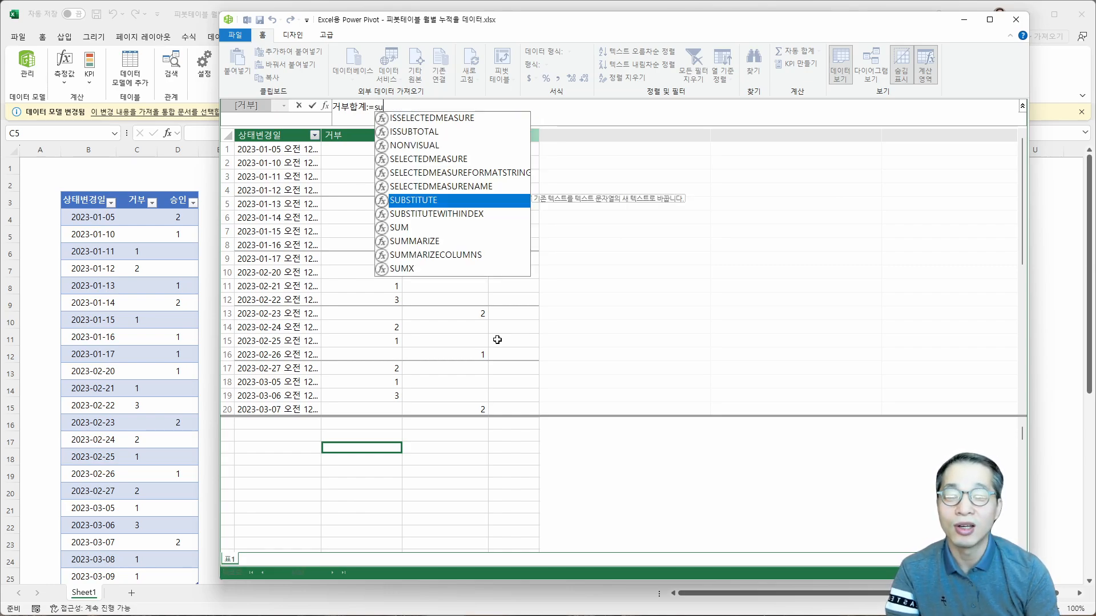
type("M(")
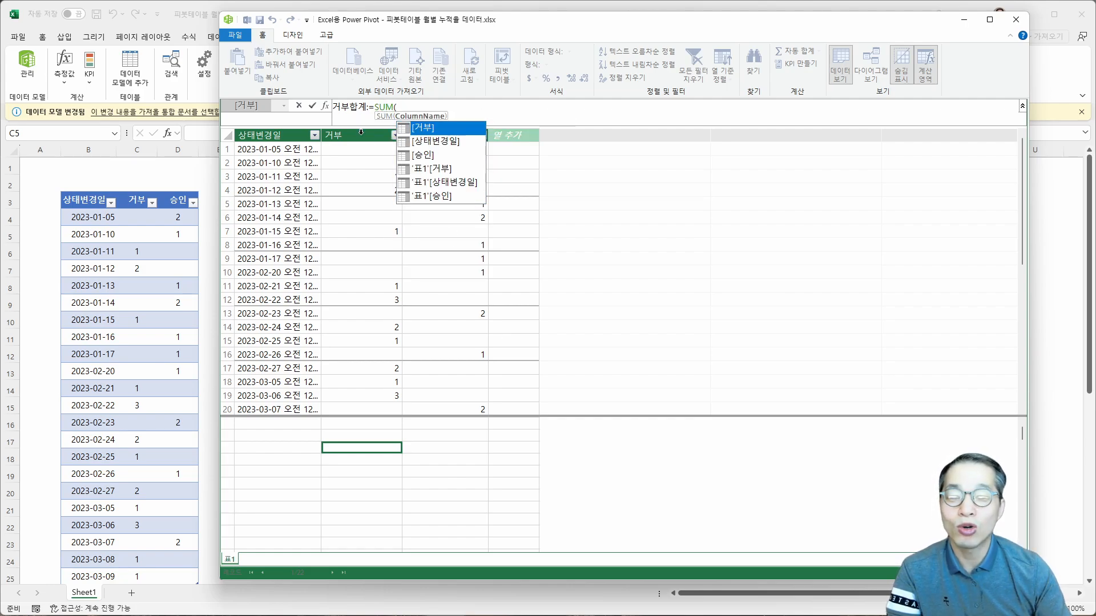
double_click(424, 129)
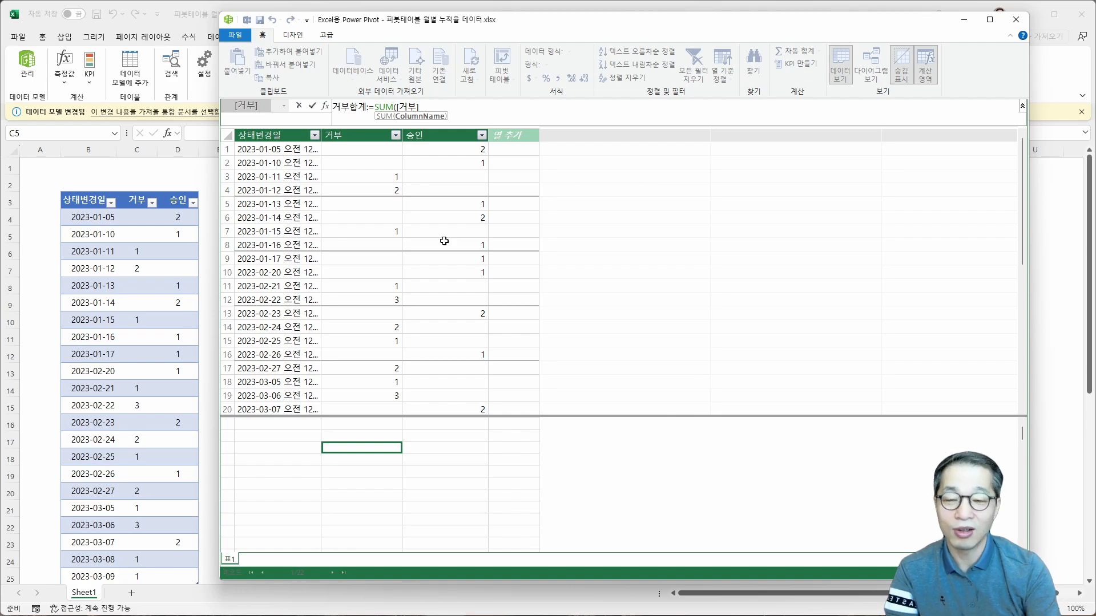
type(")")
key("Return")
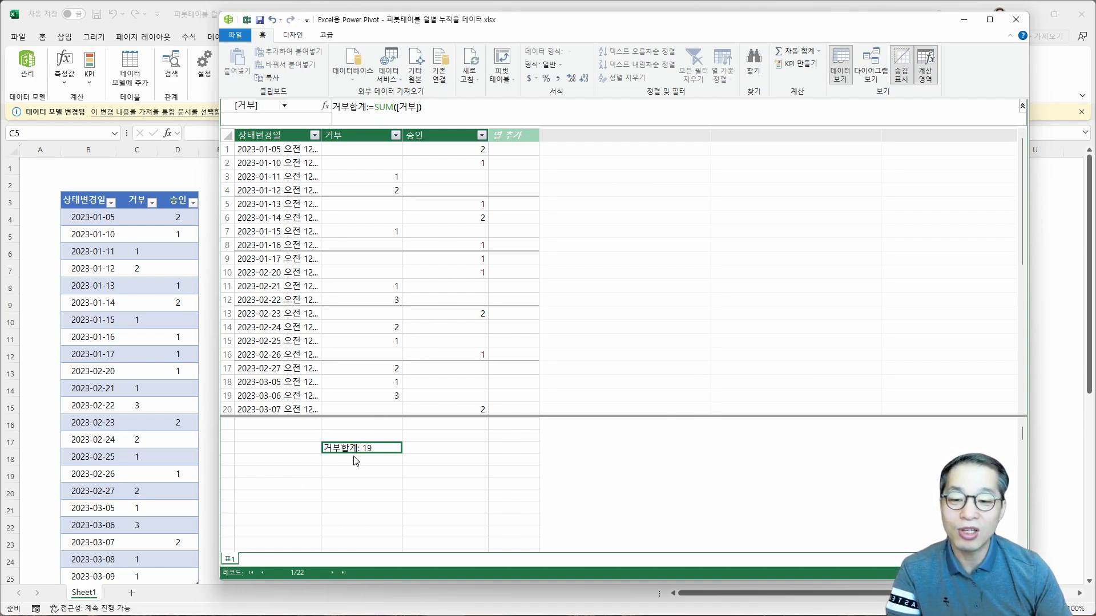
Step: Create the measure 승인합계:=SUM([승인]) in the calculation area below the 승인 column, beside 거부합계
left_click(443, 451)
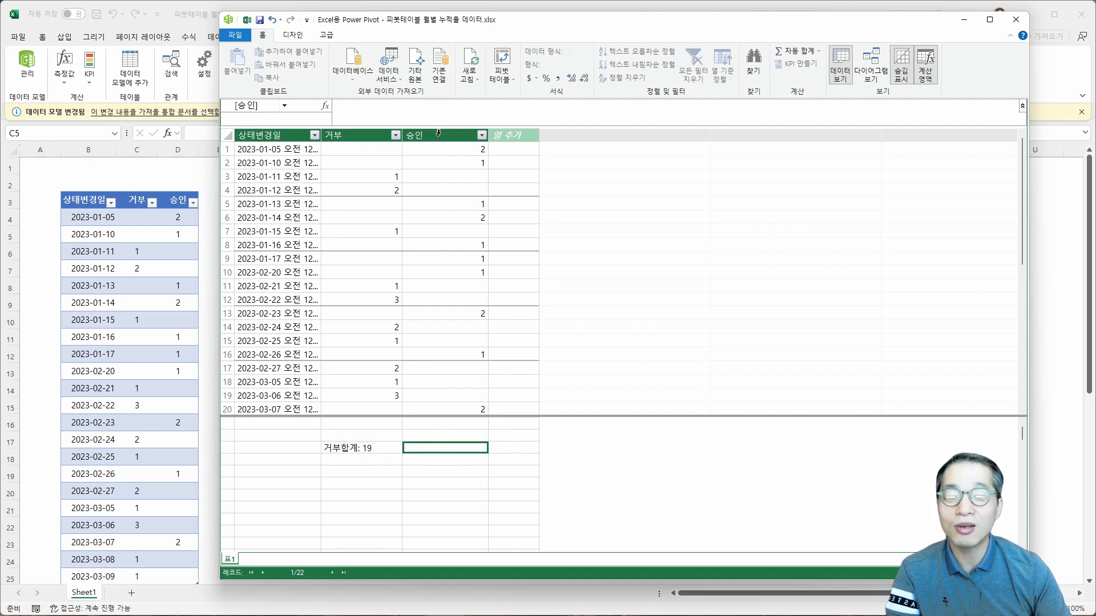
key("F2")
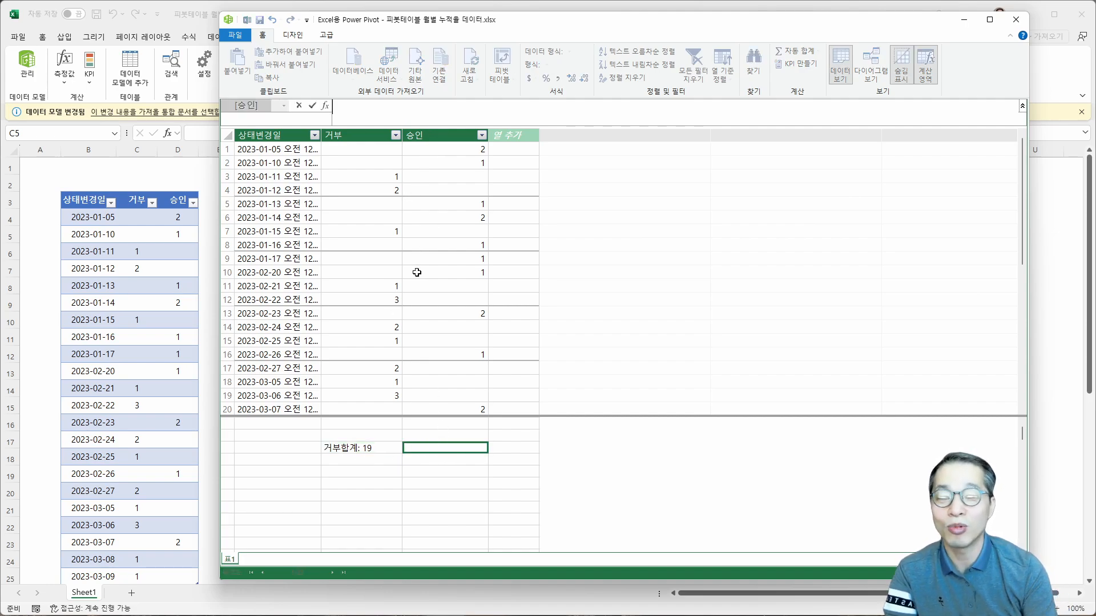
type("승ㅇ")
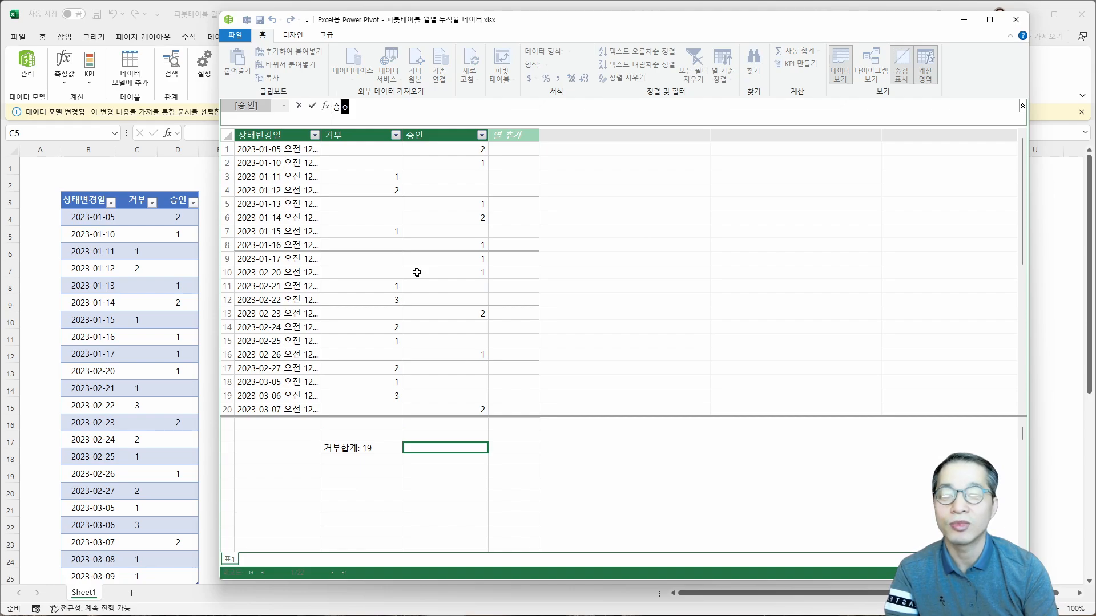
type("합계:")
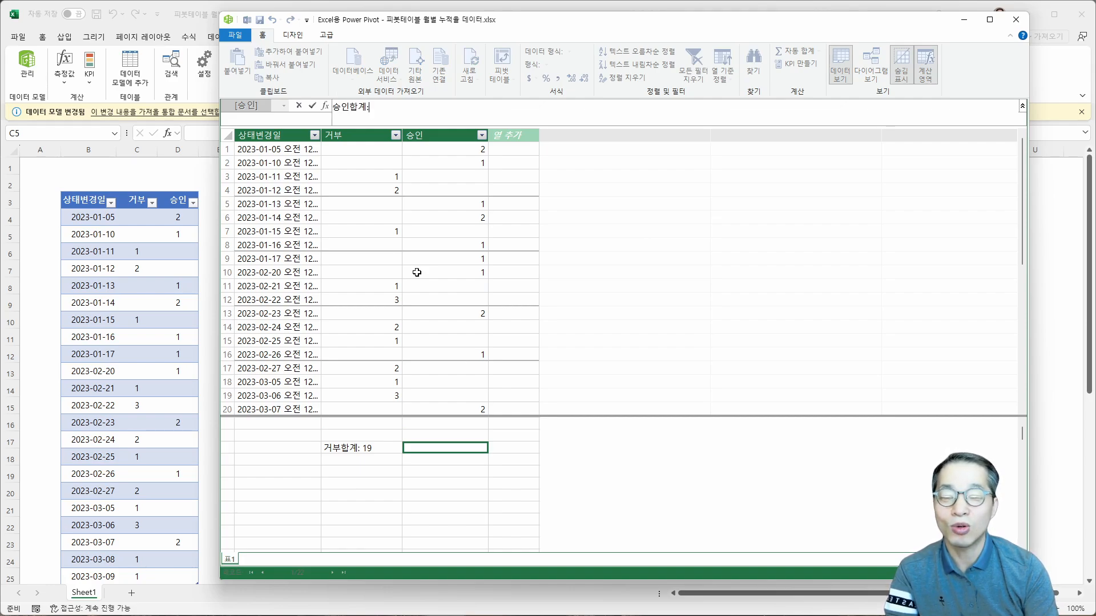
type("=SUM(")
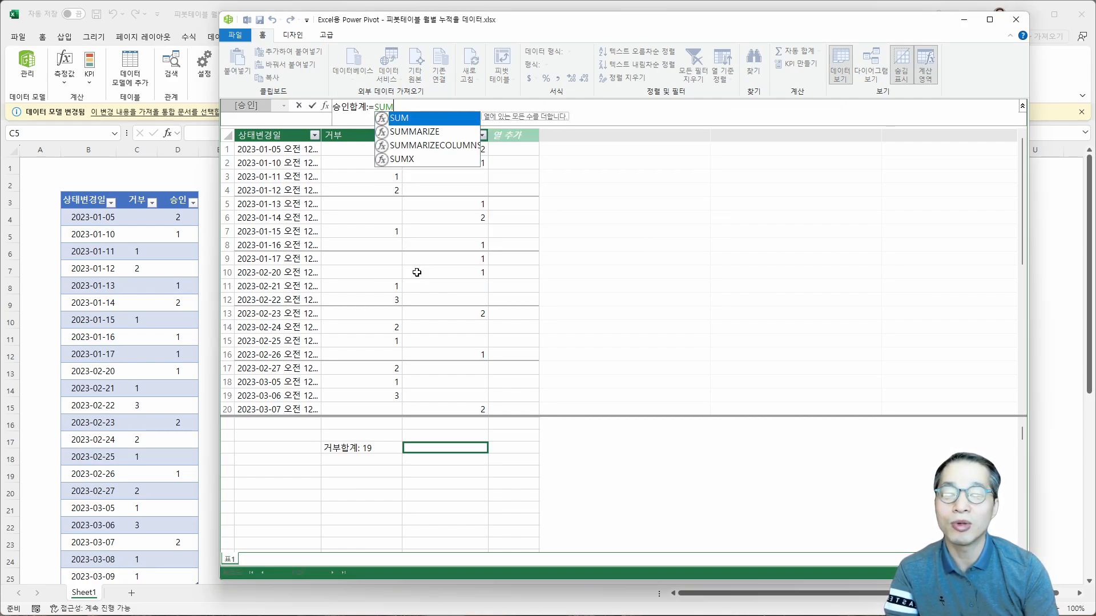
key("Down")
key("Down")
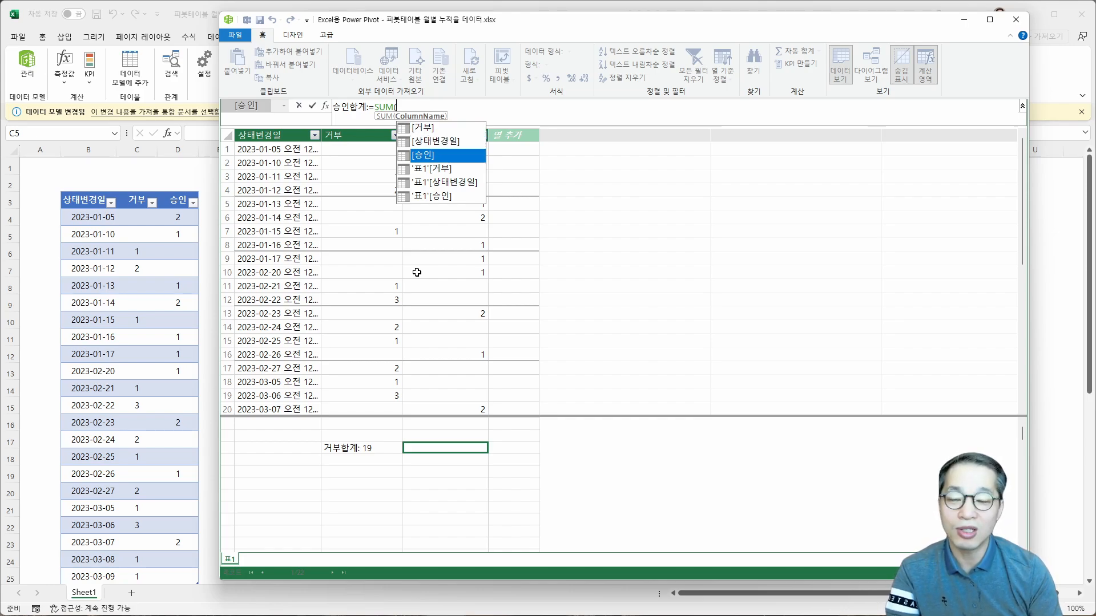
key("Tab")
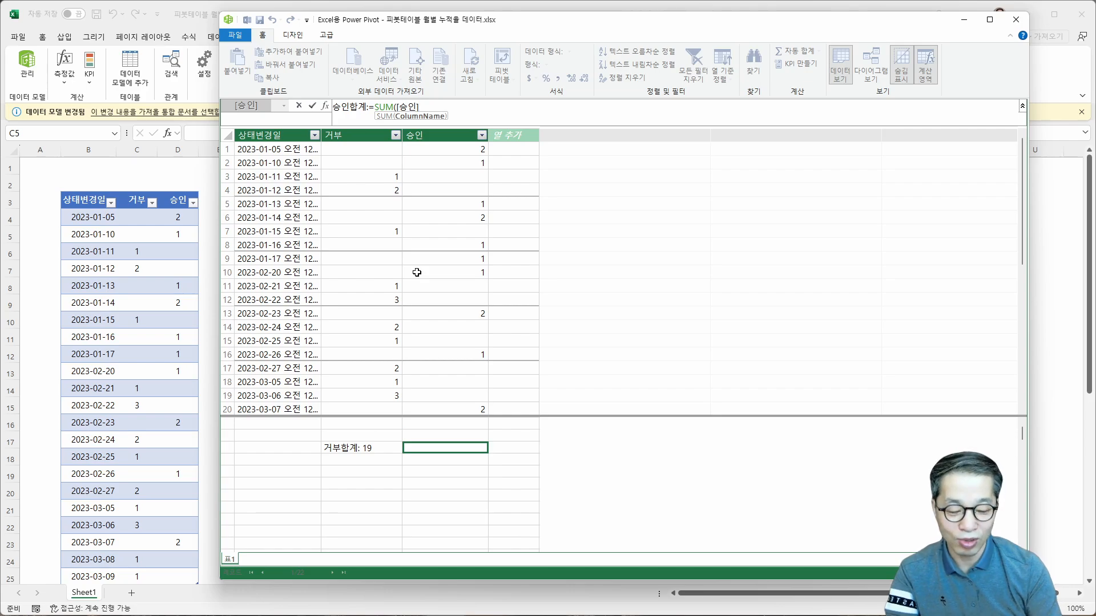
type(")")
key("Return")
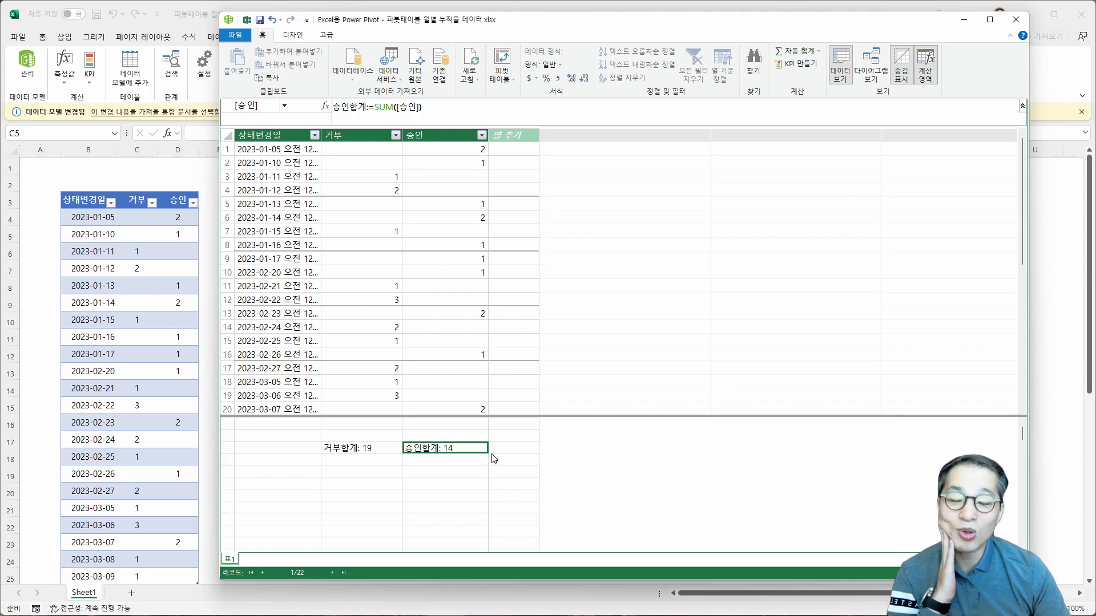
left_click(372, 465)
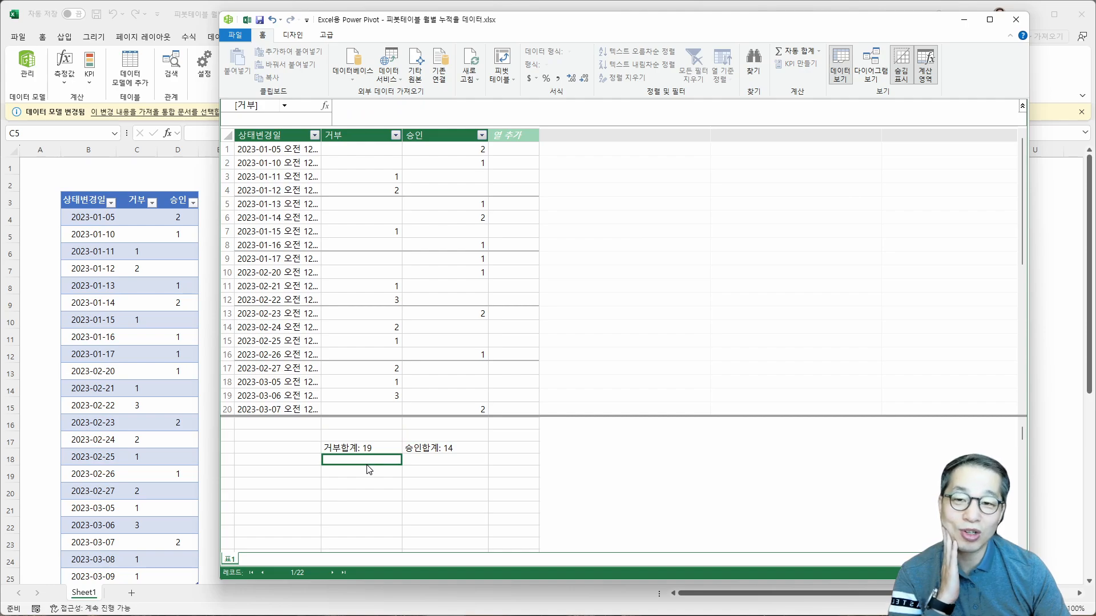
left_click(381, 117)
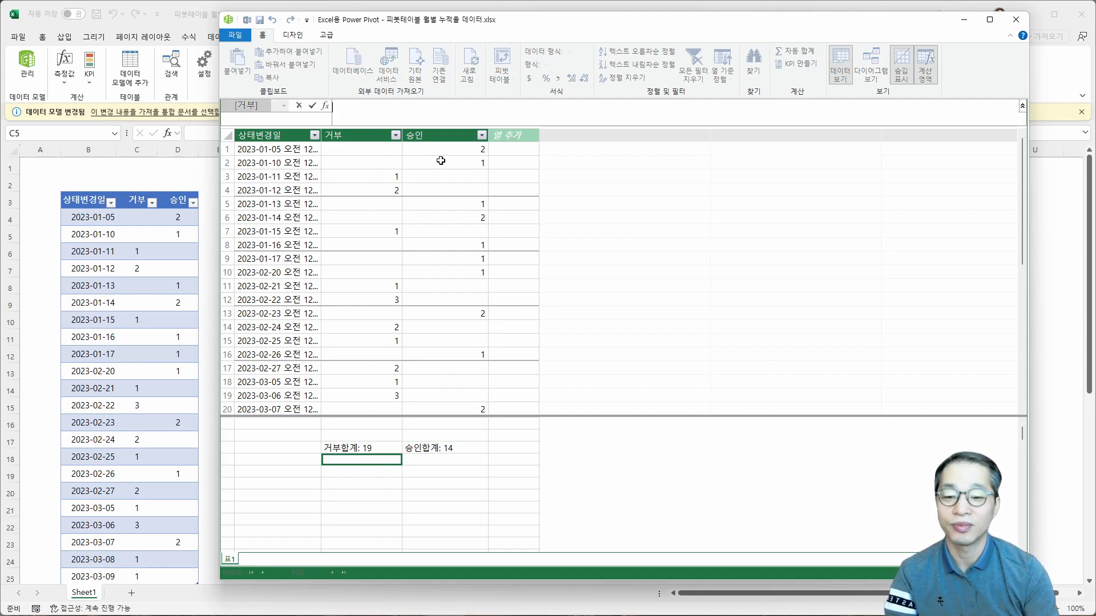
type("거부누적")
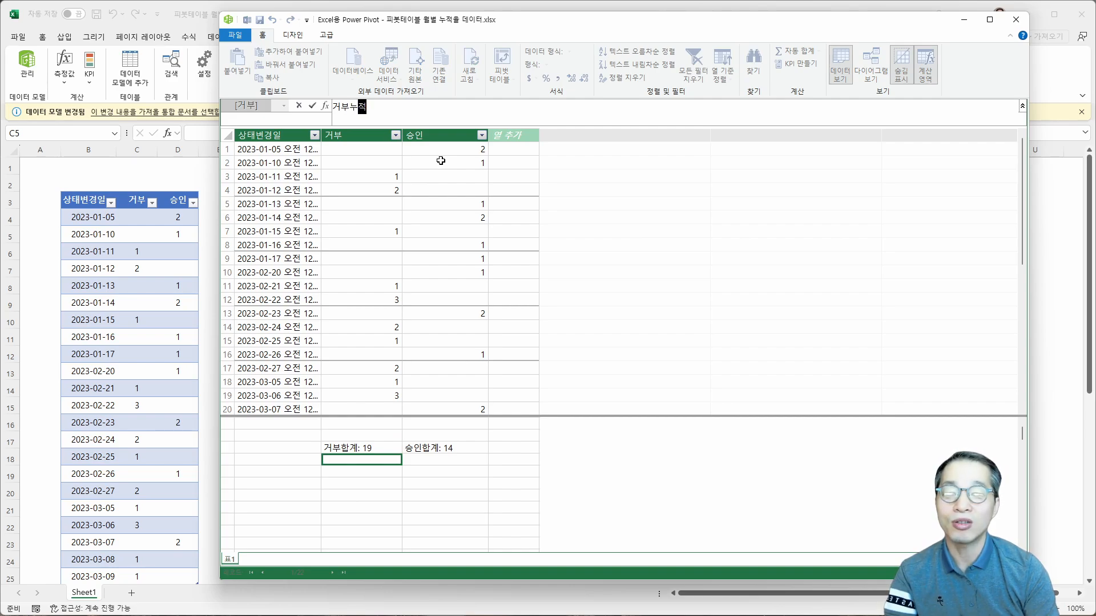
type("합계")
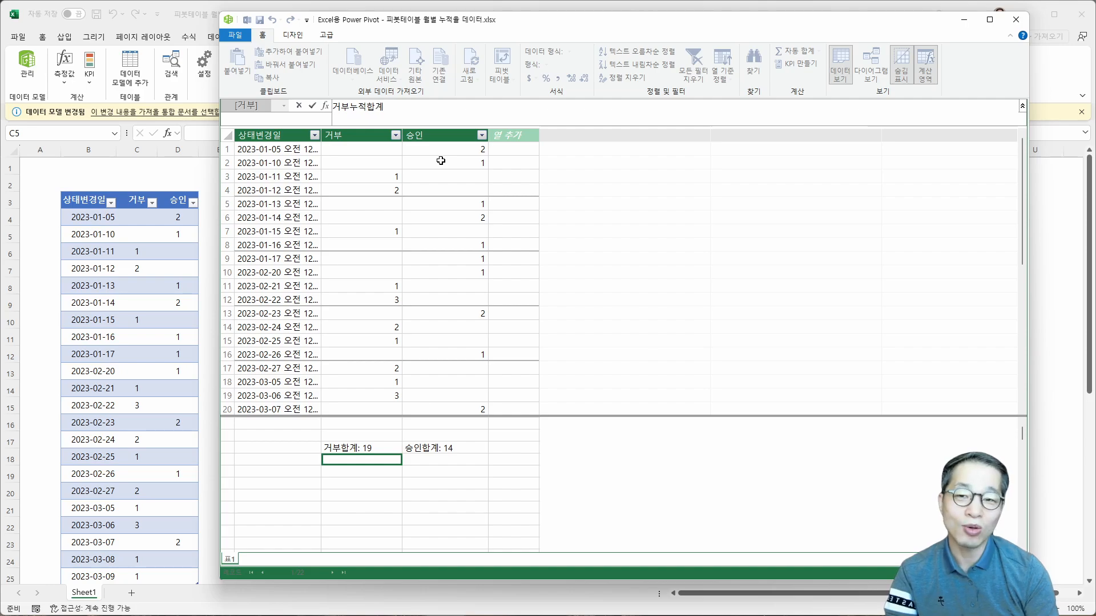
key("BackSpace")
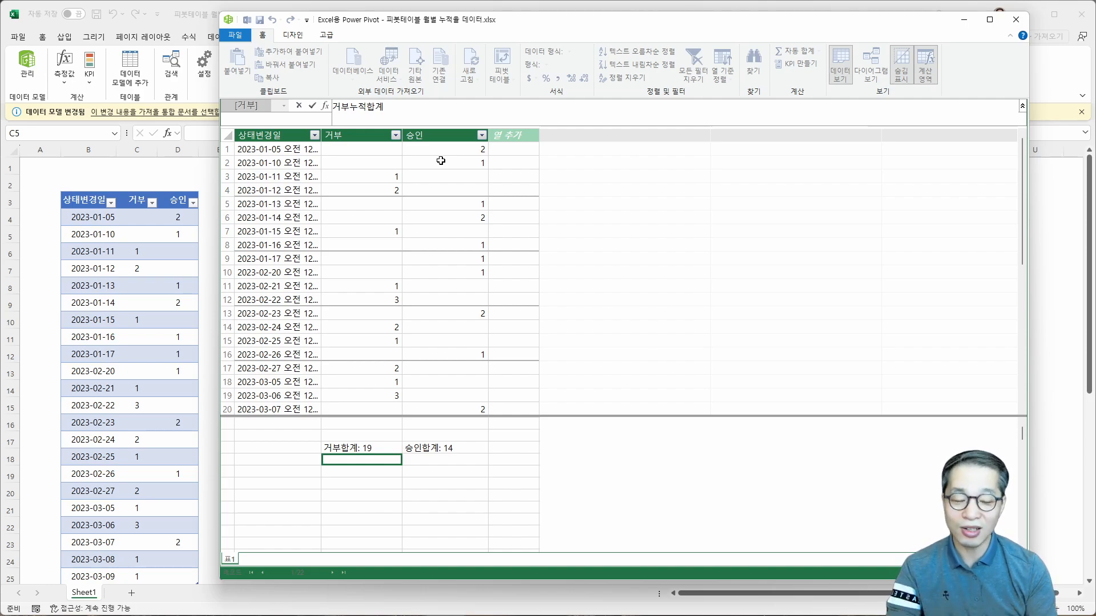
key("BackSpace")
key("BackSpace")
key("BackSpace")
key("BackSpace")
key("BackSpace")
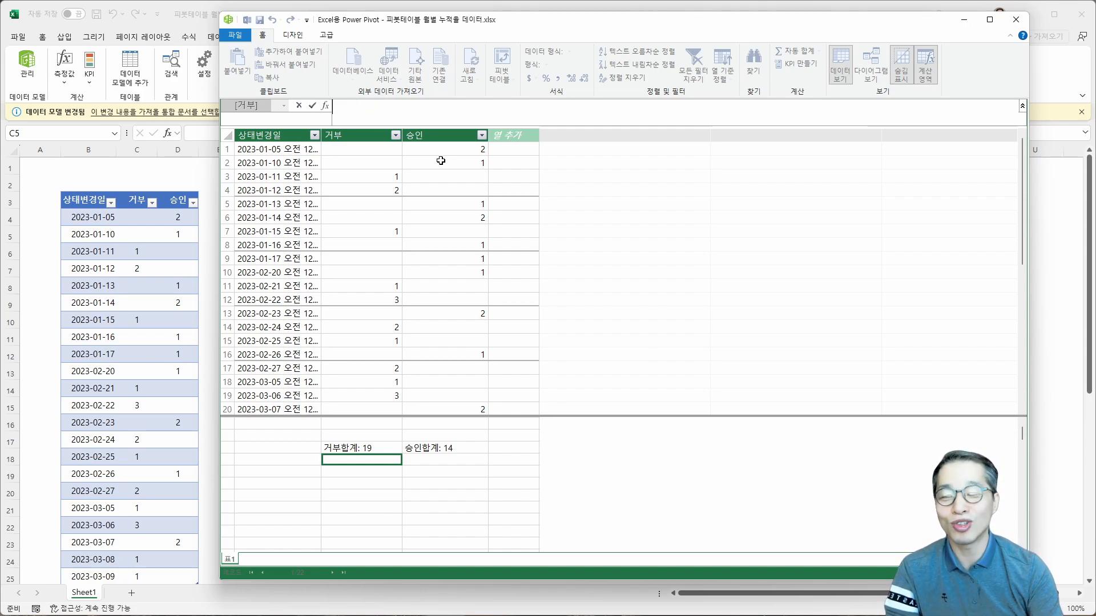
key("Escape")
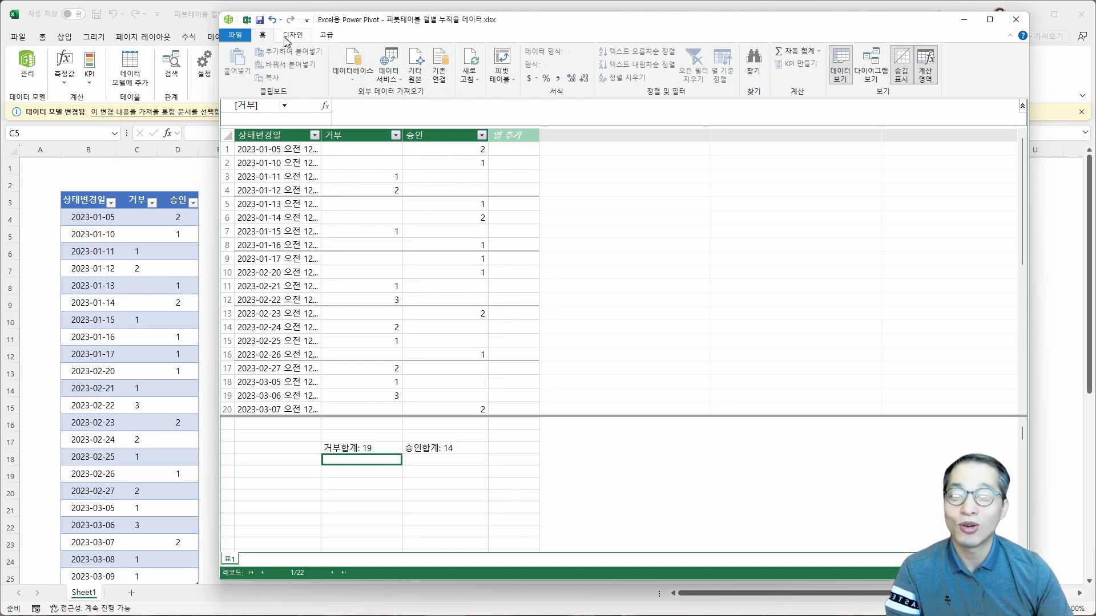
Step: Create a pivot table from the data model on the existing worksheet at cell G9 of Sheet1
left_click(503, 62)
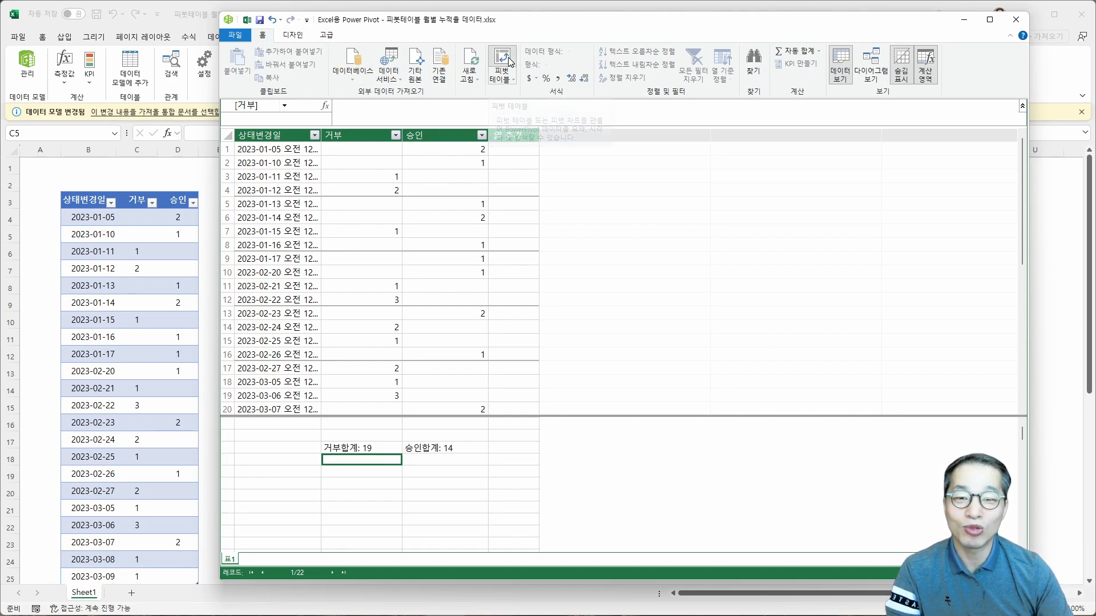
left_click(531, 109)
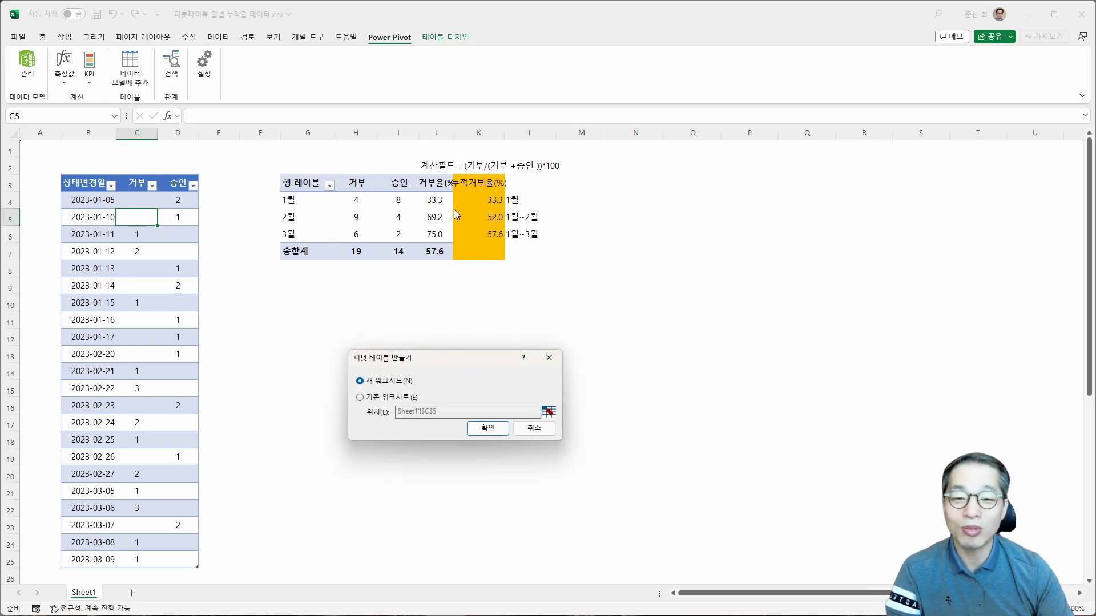
left_click(408, 400)
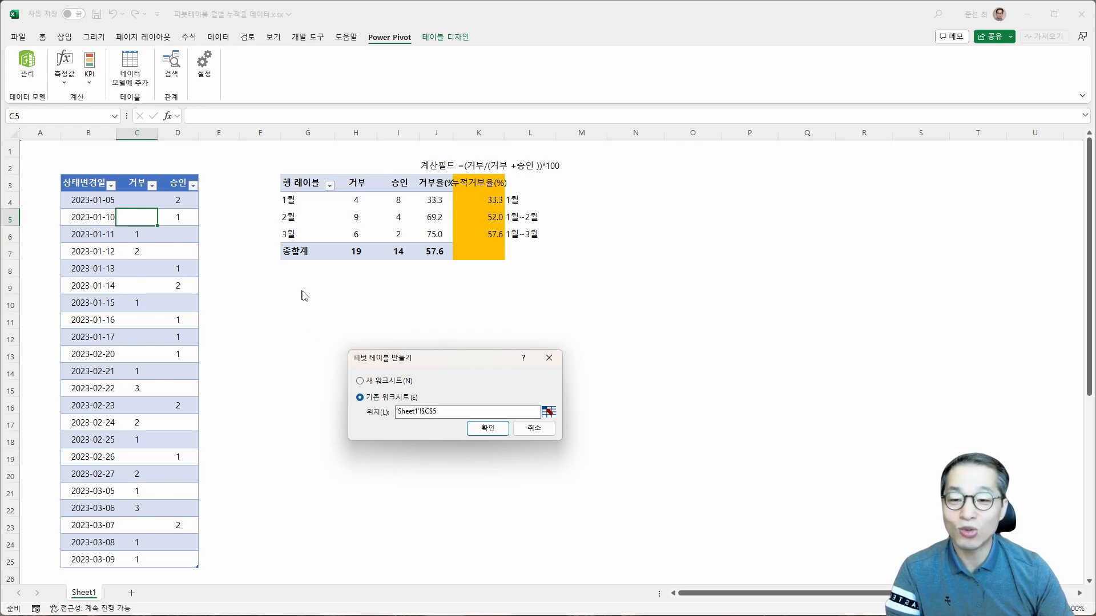
left_click_drag(450, 412, 320, 413)
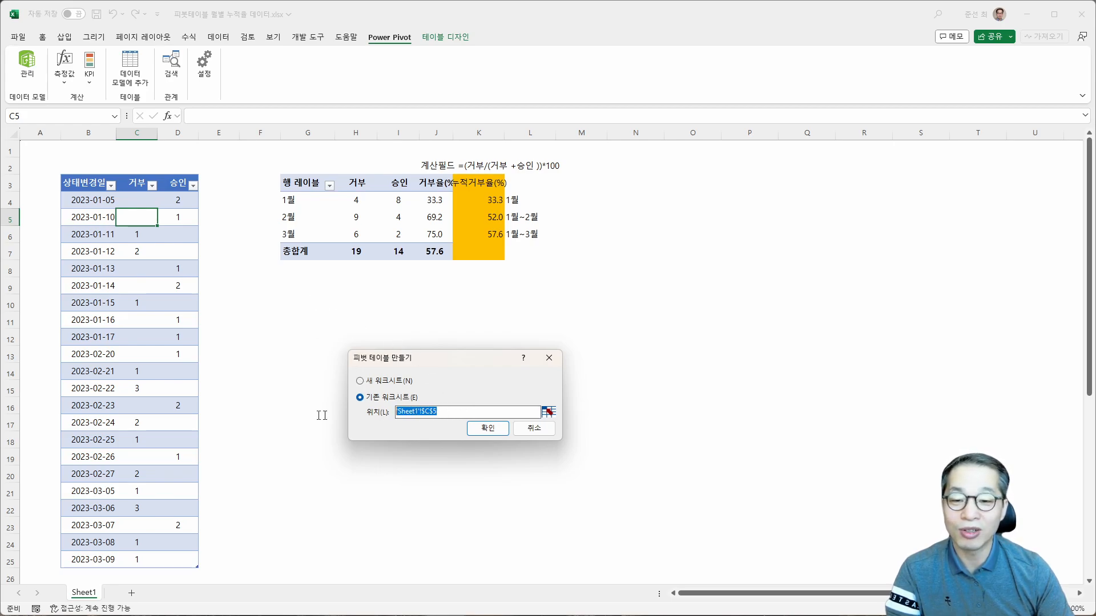
left_click(549, 413)
left_click(300, 285)
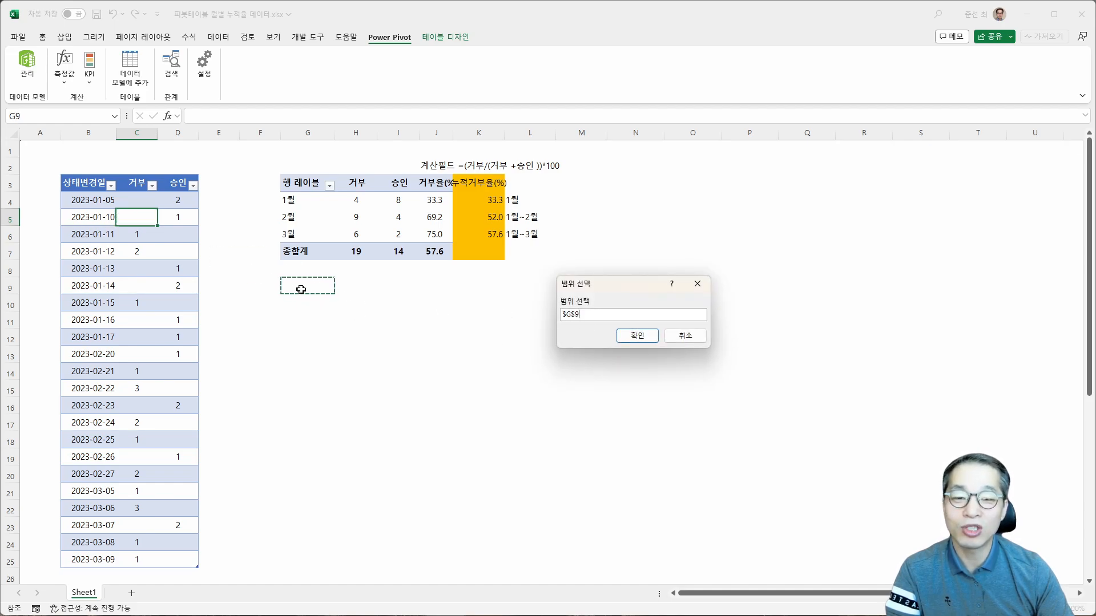
left_click(646, 337)
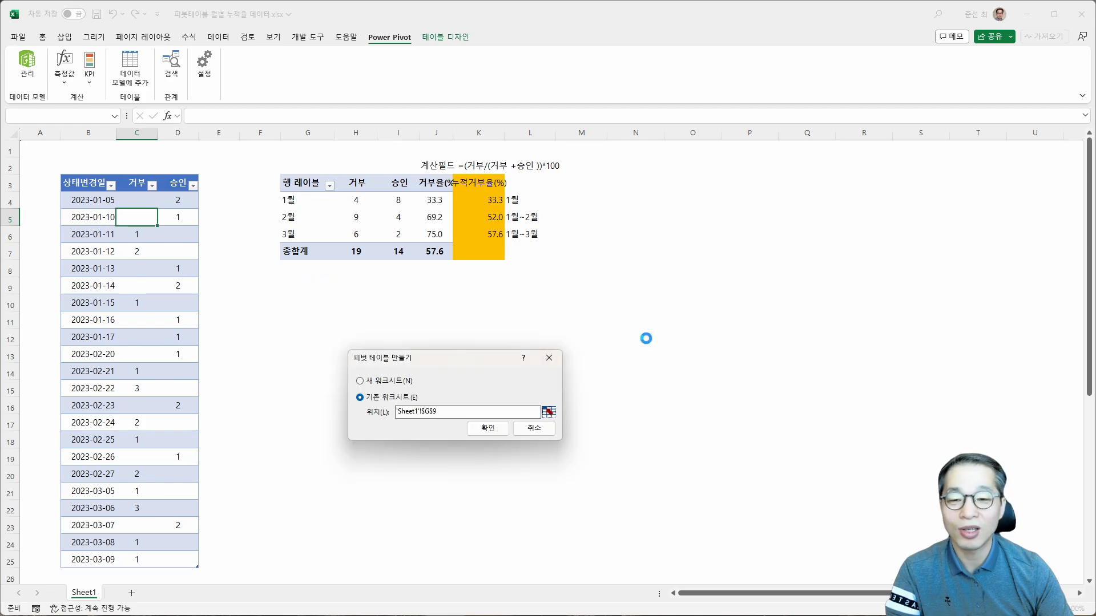
left_click(487, 429)
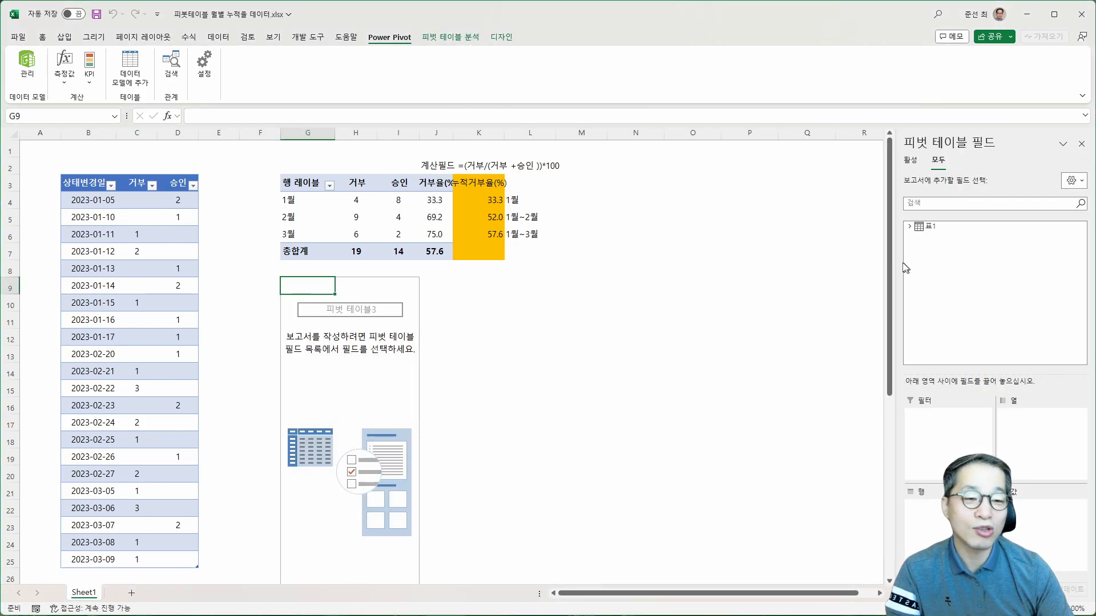
Step: Expand 표1 in the pivot table field list, then float the list beside the new pivot table and enlarge it
left_click(909, 227)
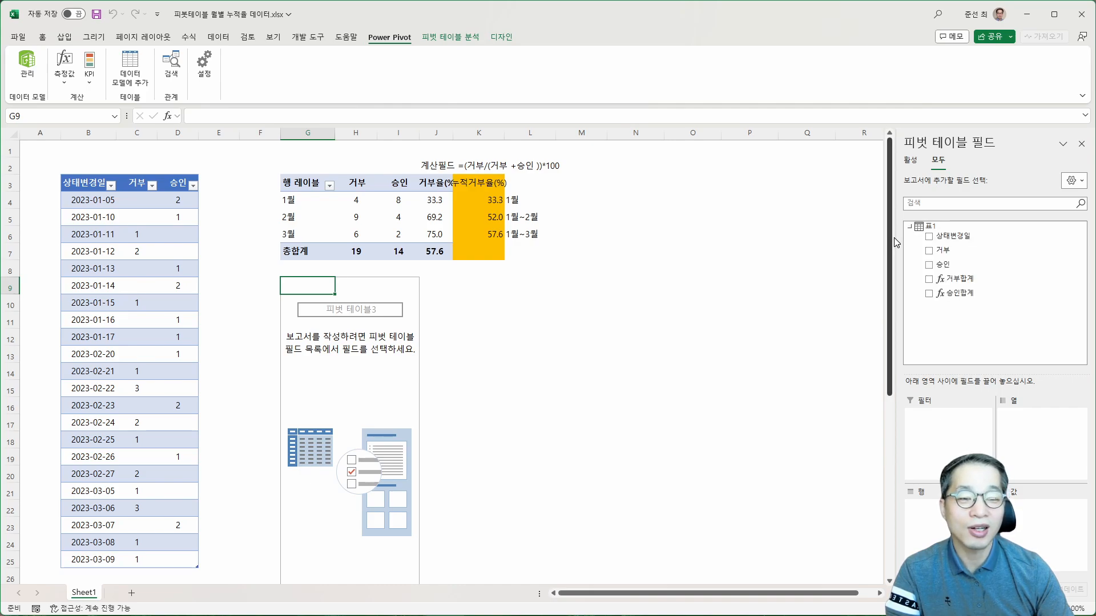
left_click_drag(965, 141, 566, 163)
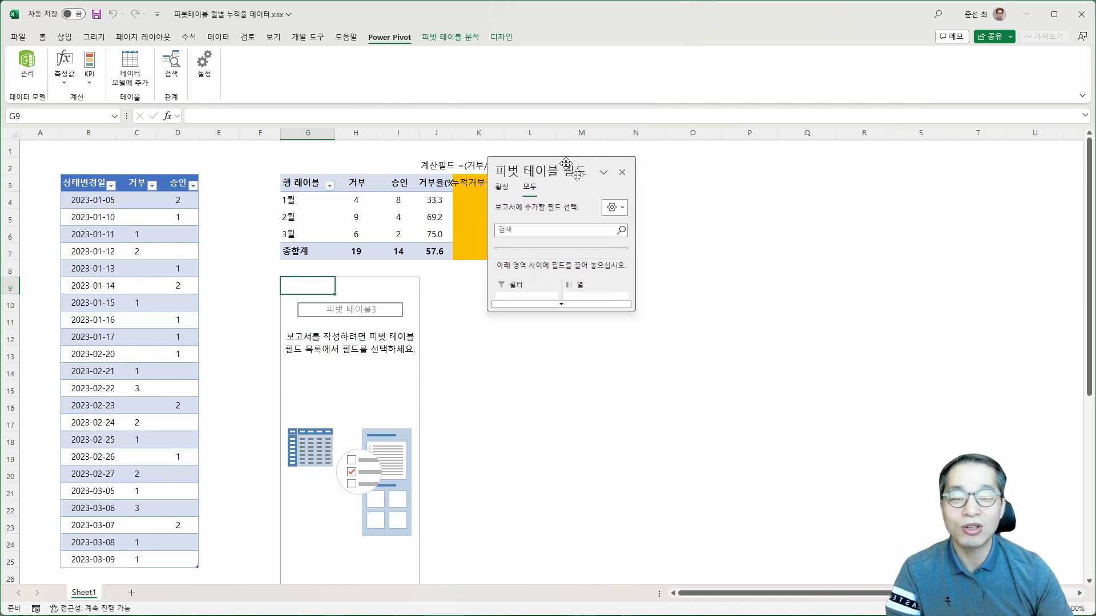
left_click_drag(635, 310, 822, 560)
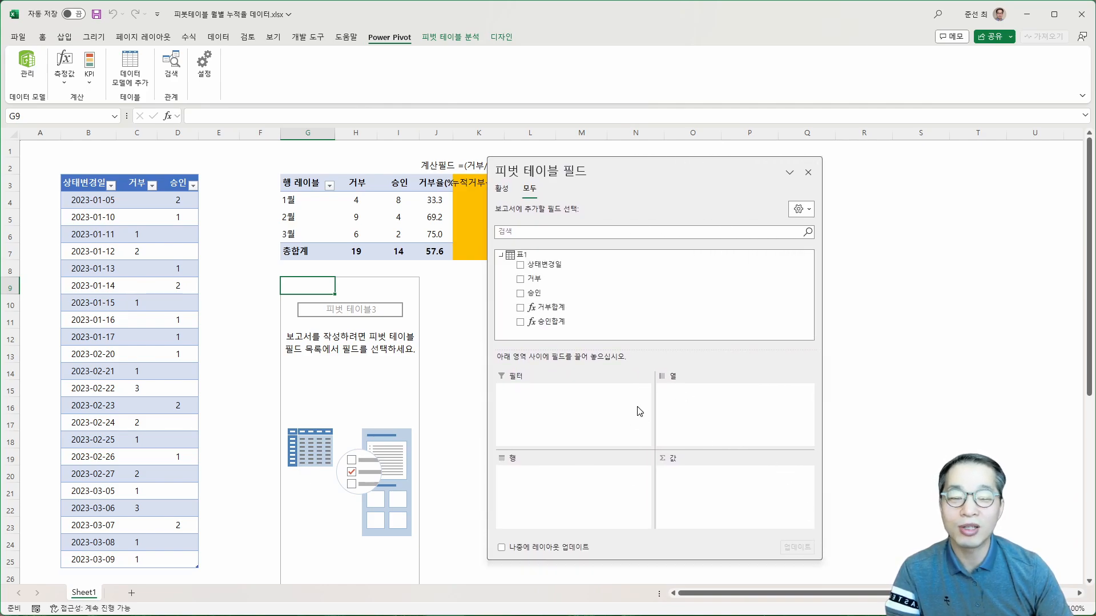
Step: Add 상태변경일 to the pivot table, move 상태변경일(월) to the rows, and remove 상태변경일 from the columns
left_click(520, 266)
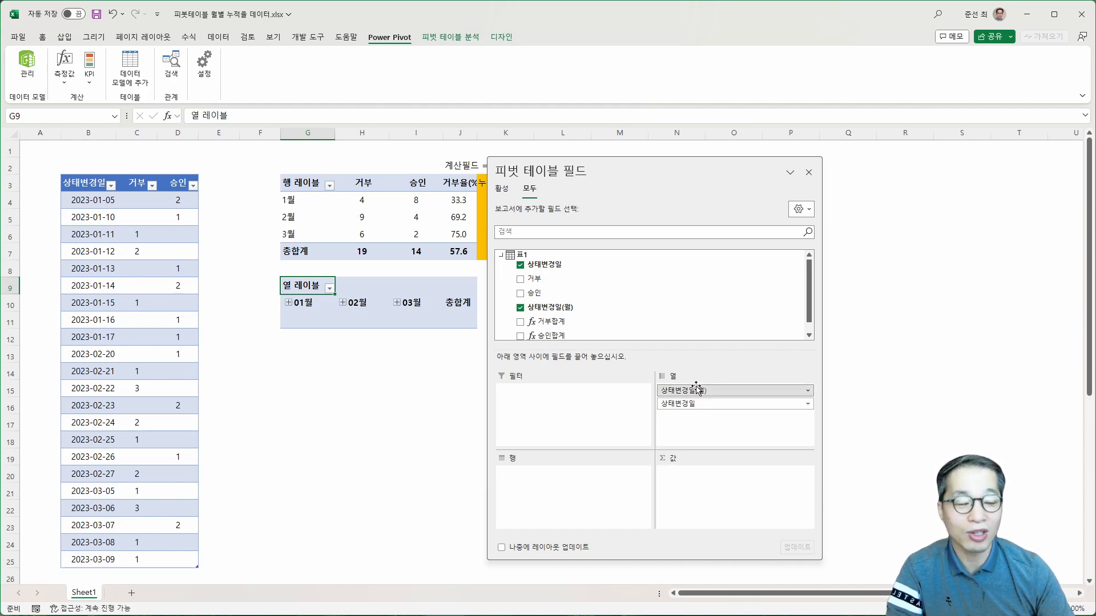
left_click_drag(697, 390, 512, 498)
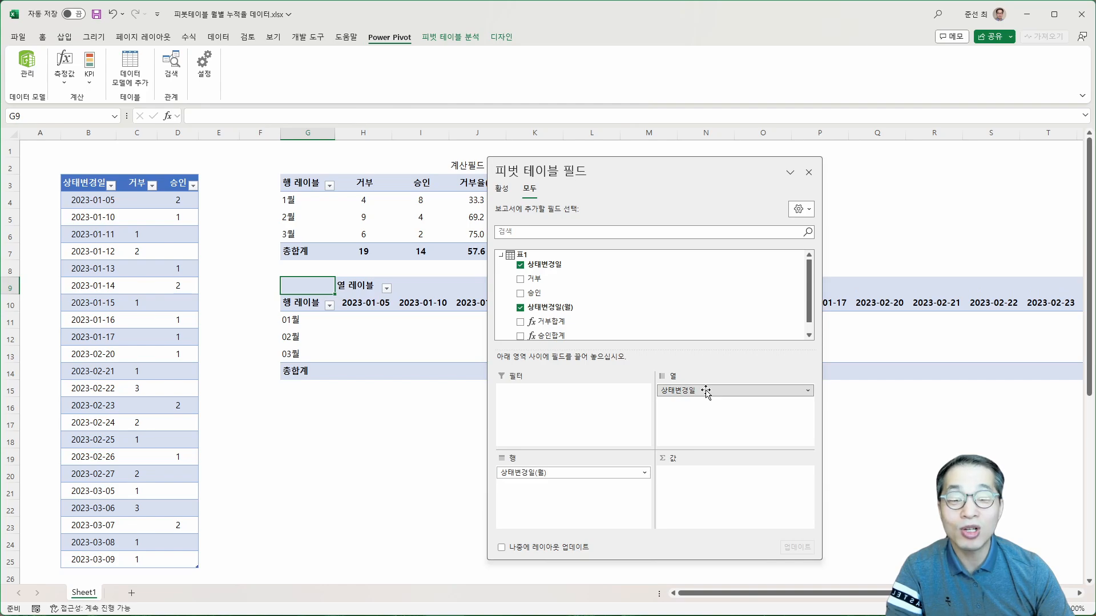
left_click_drag(706, 391, 632, 300)
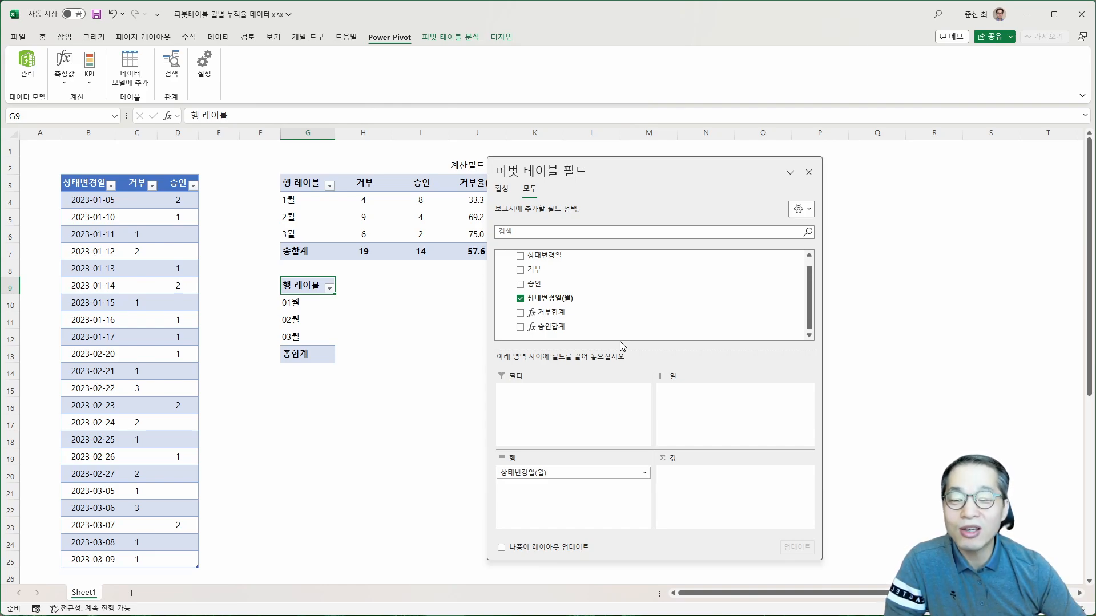
Step: Add the measures 거부합계 and 승인합계 to the pivot table values and close the field list
scroll(594, 309, "up", 1)
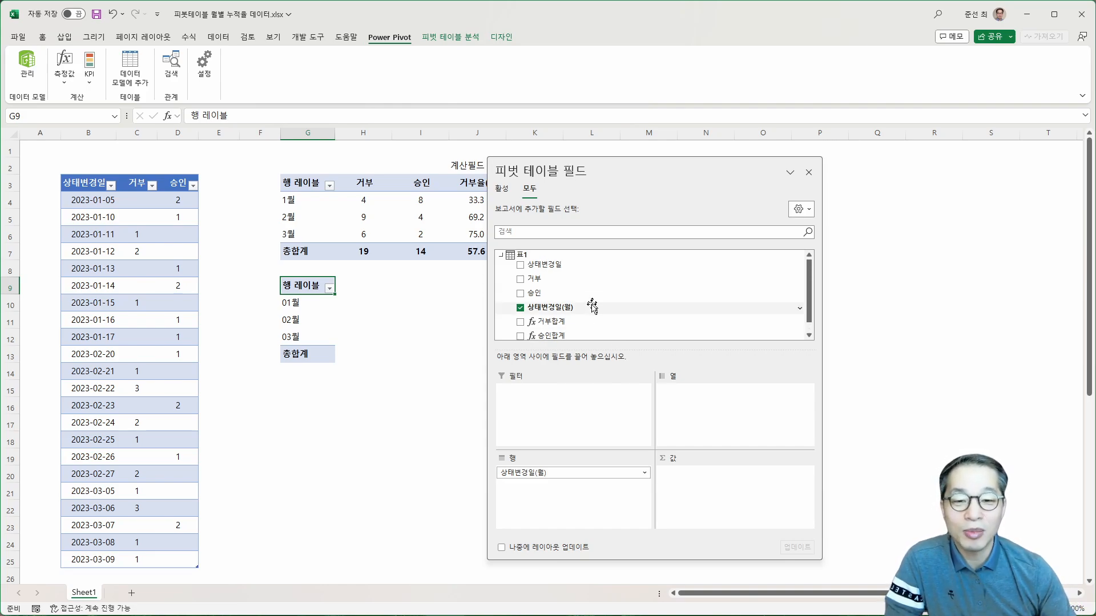
left_click(521, 323)
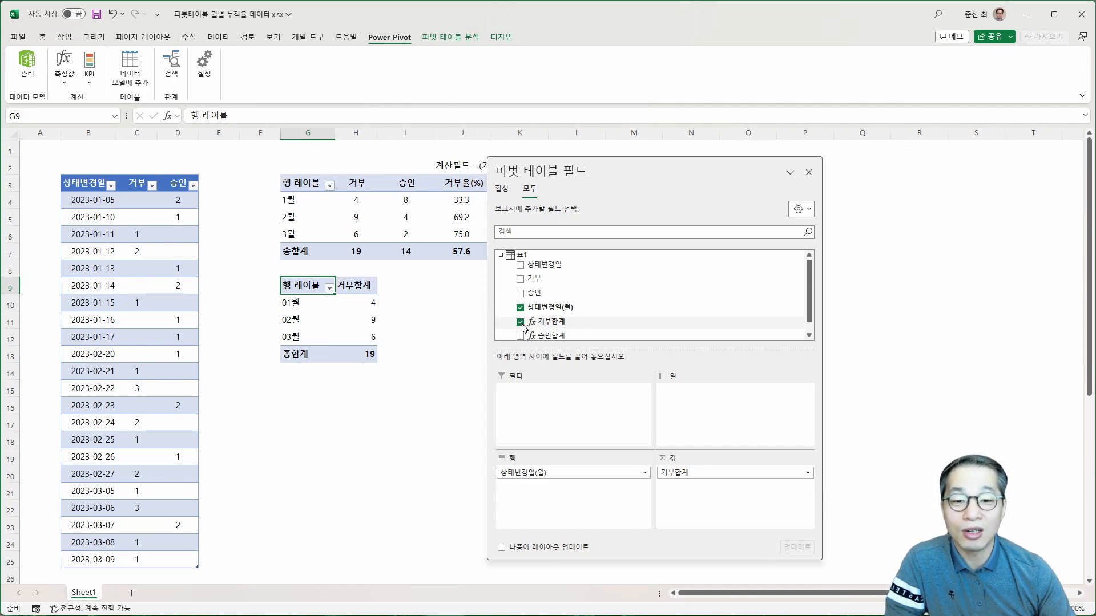
left_click(520, 336)
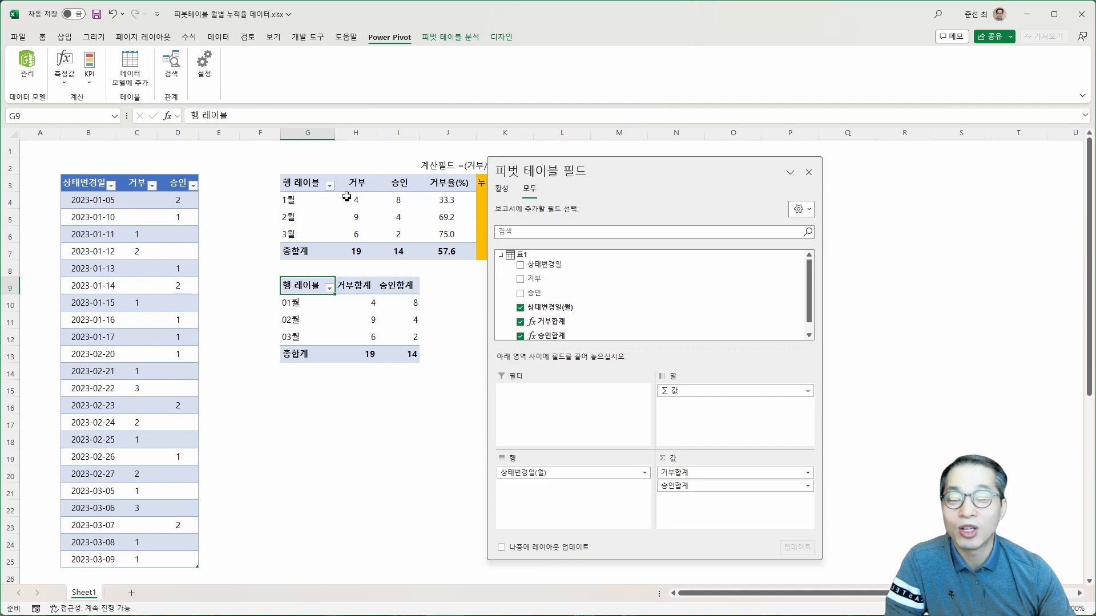
right_click(373, 326)
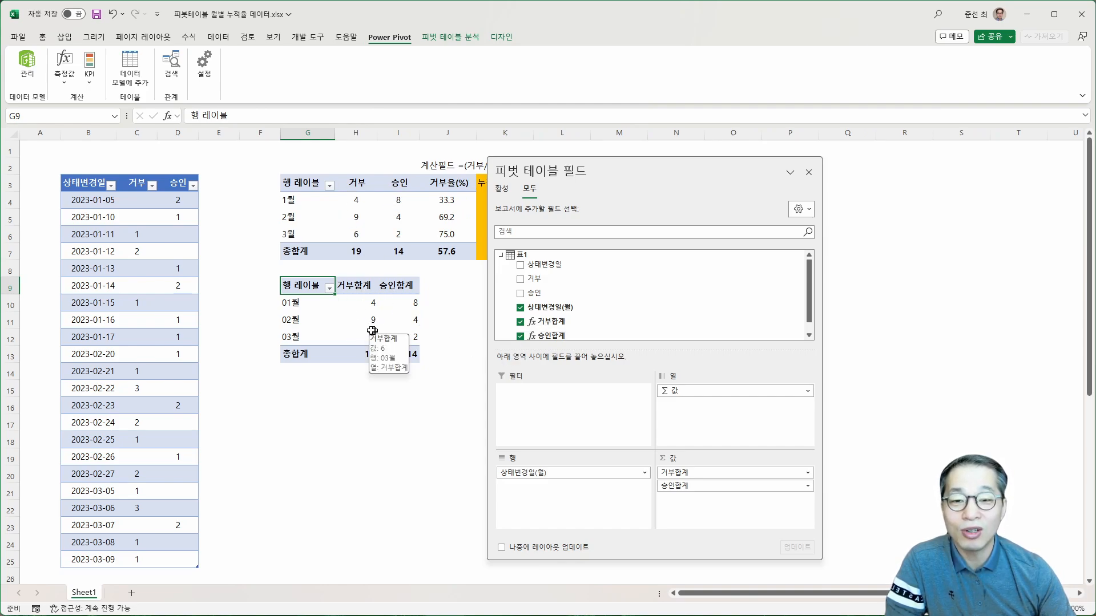
left_click_drag(569, 170, 675, 174)
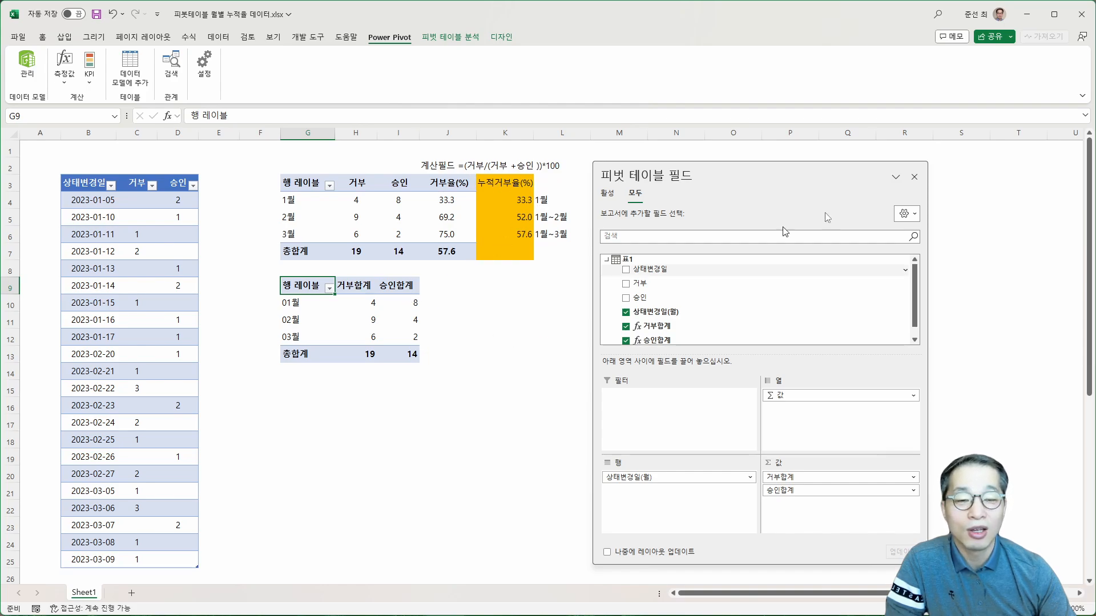
left_click(917, 178)
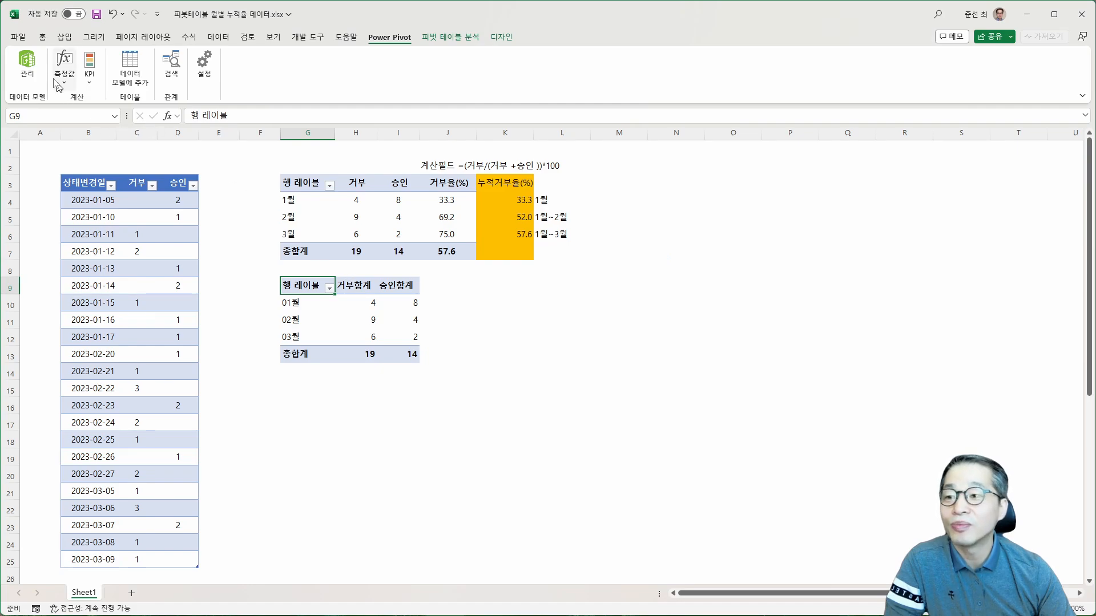
Step: Switch to the Power Pivot window and create the measure 거부율:=[거부합계]/([거부합계]+[승인합계]) in the calculation area beside 승인합계
left_click(27, 62)
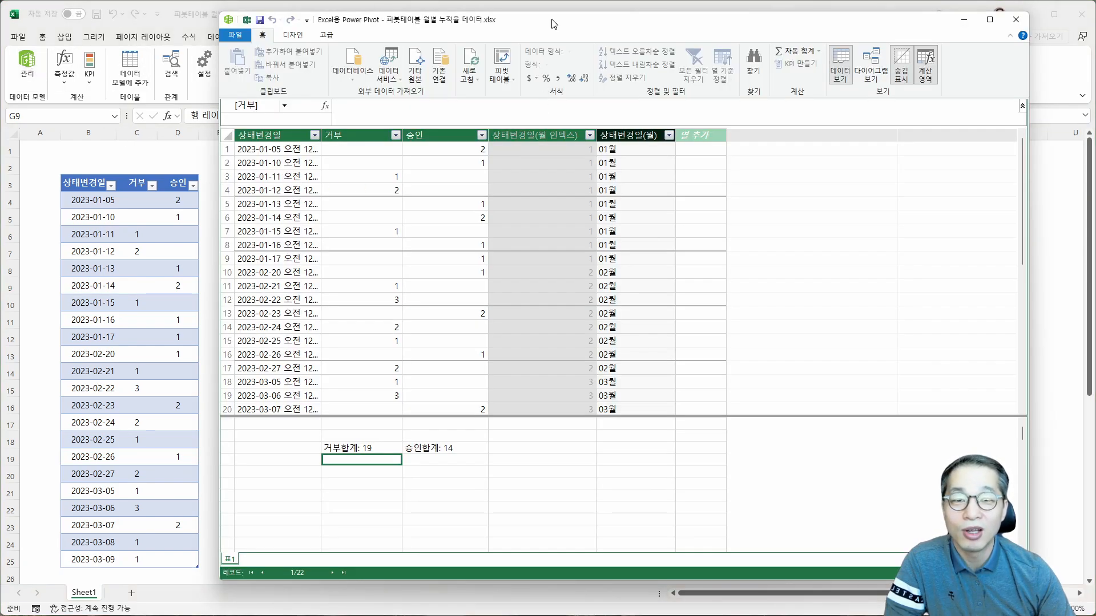
left_click_drag(552, 23, 781, 16)
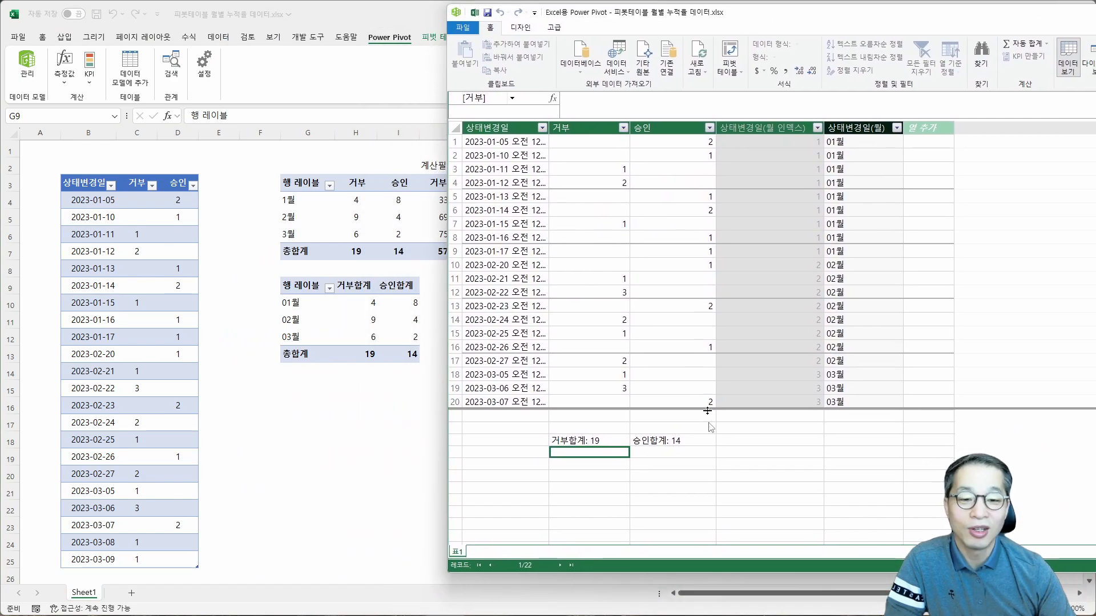
left_click(755, 443)
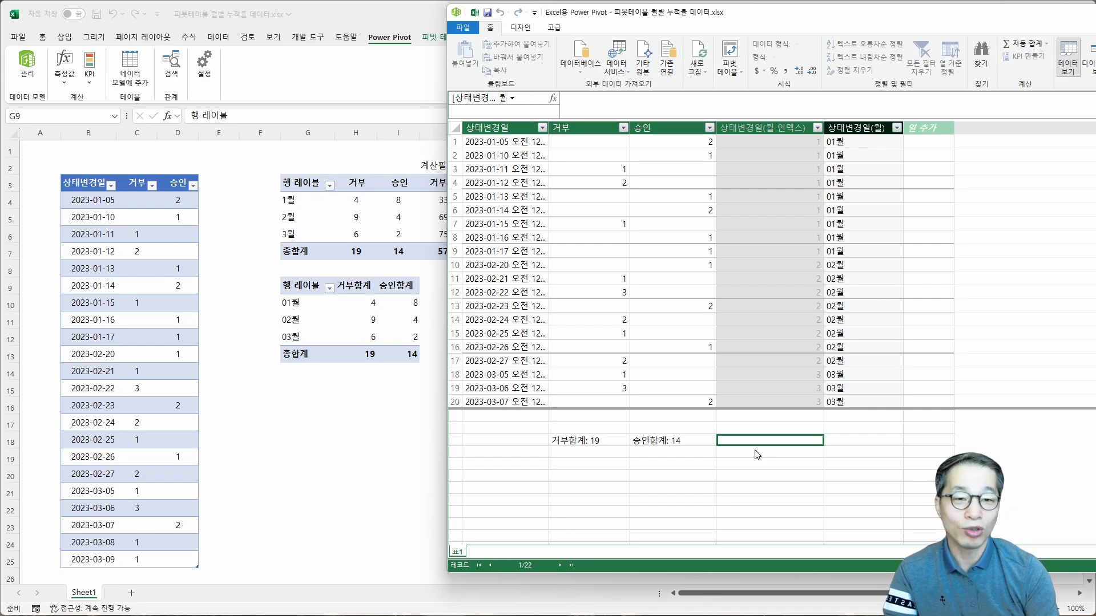
left_click(639, 117)
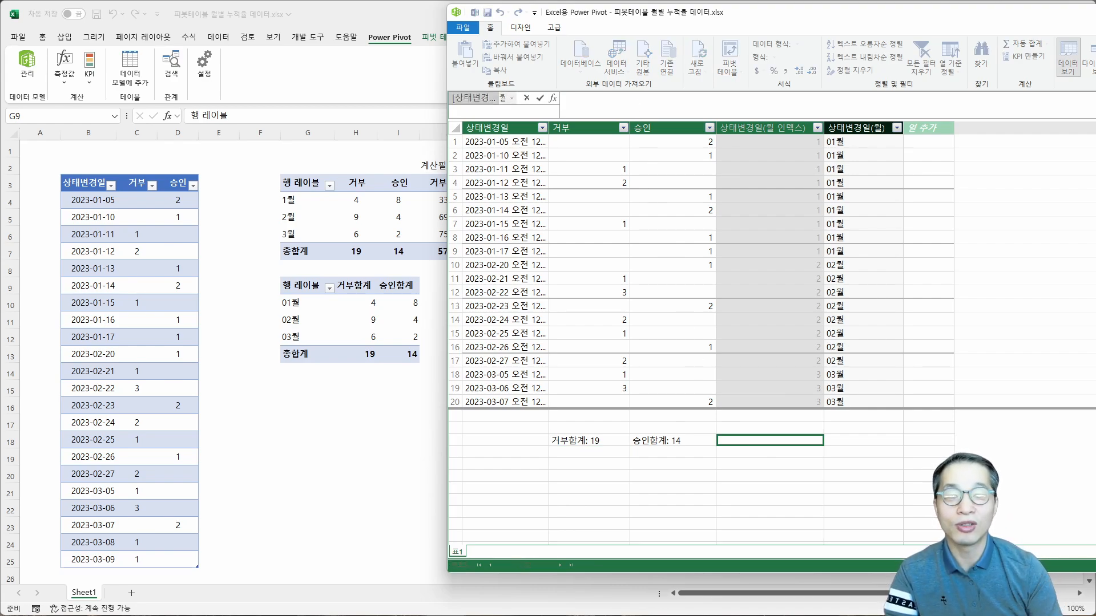
type("RJQN")
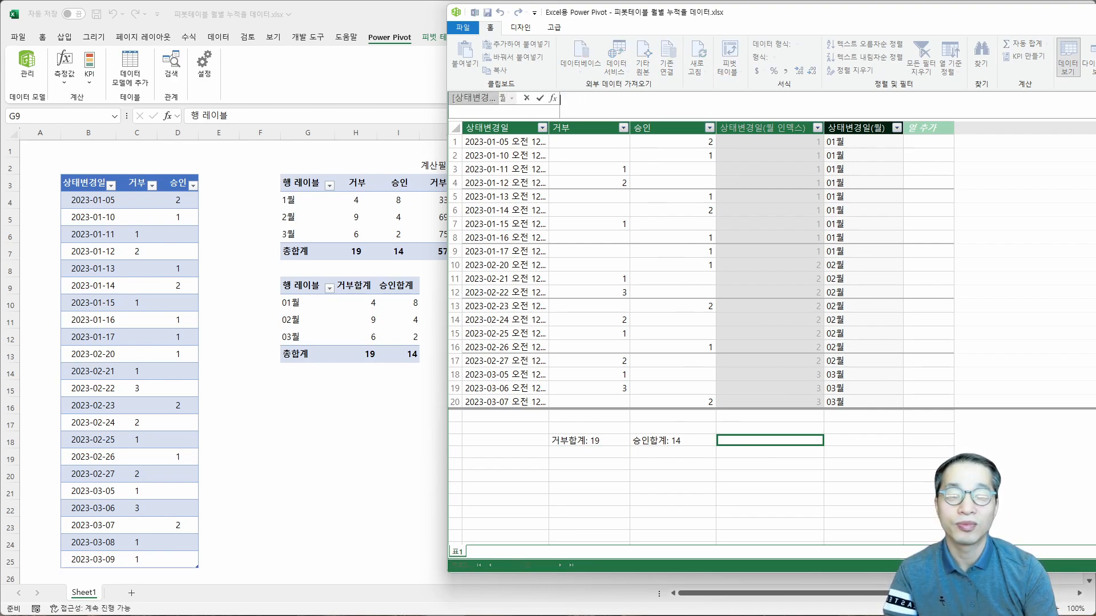
type("거부율:")
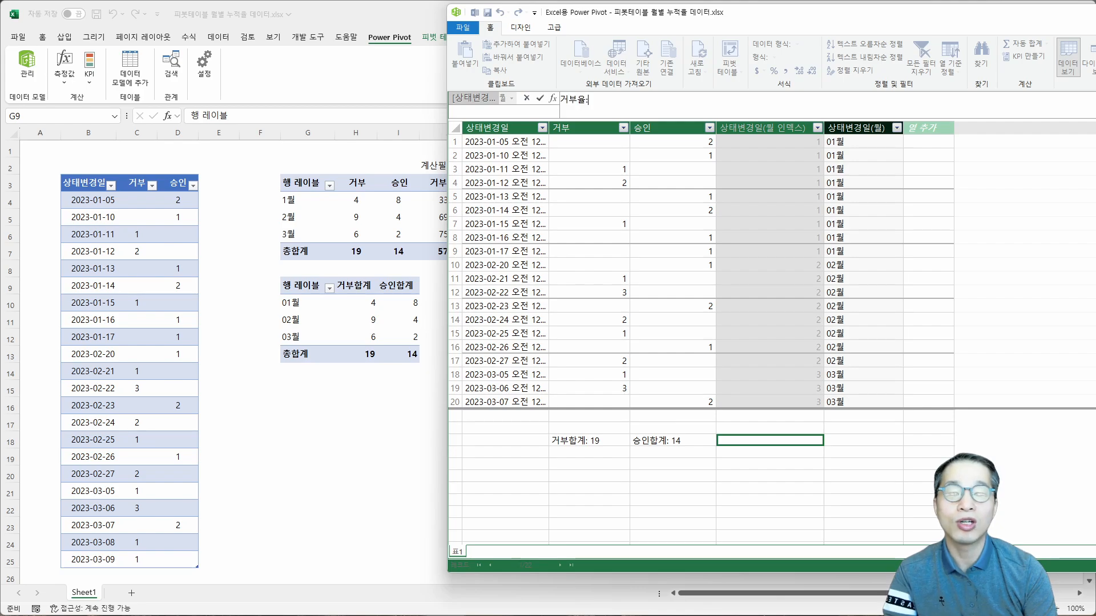
type("=[")
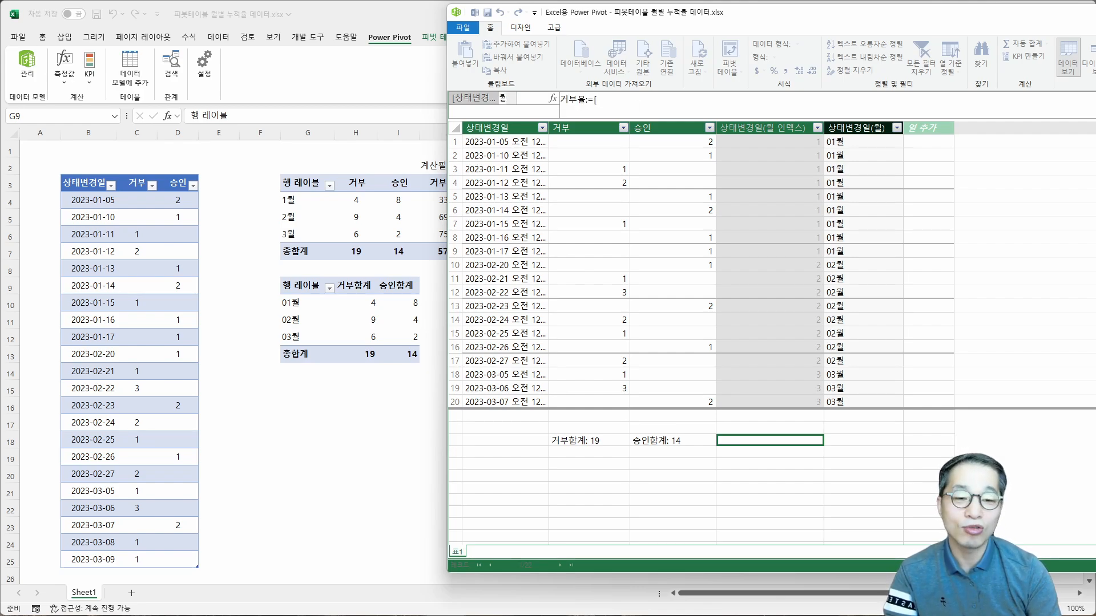
double_click(638, 111)
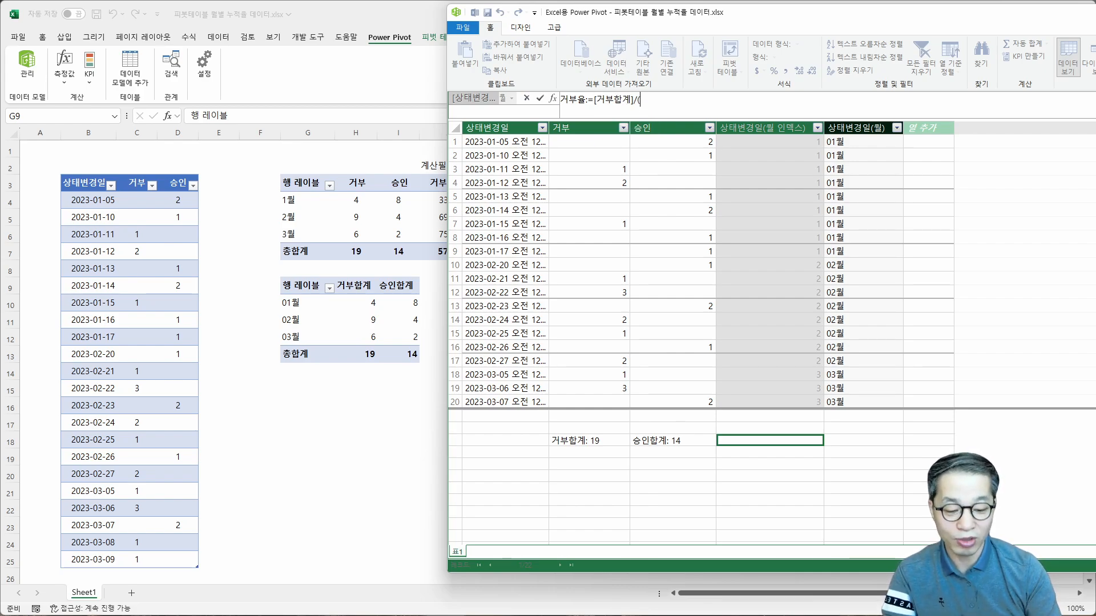
type("[")
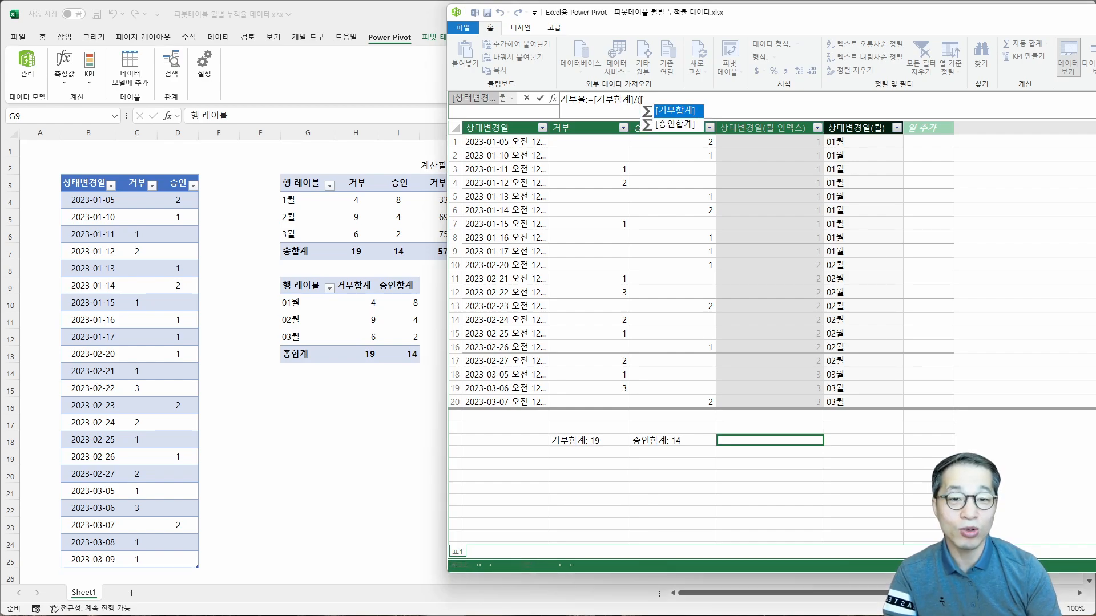
key("Tab")
type("+")
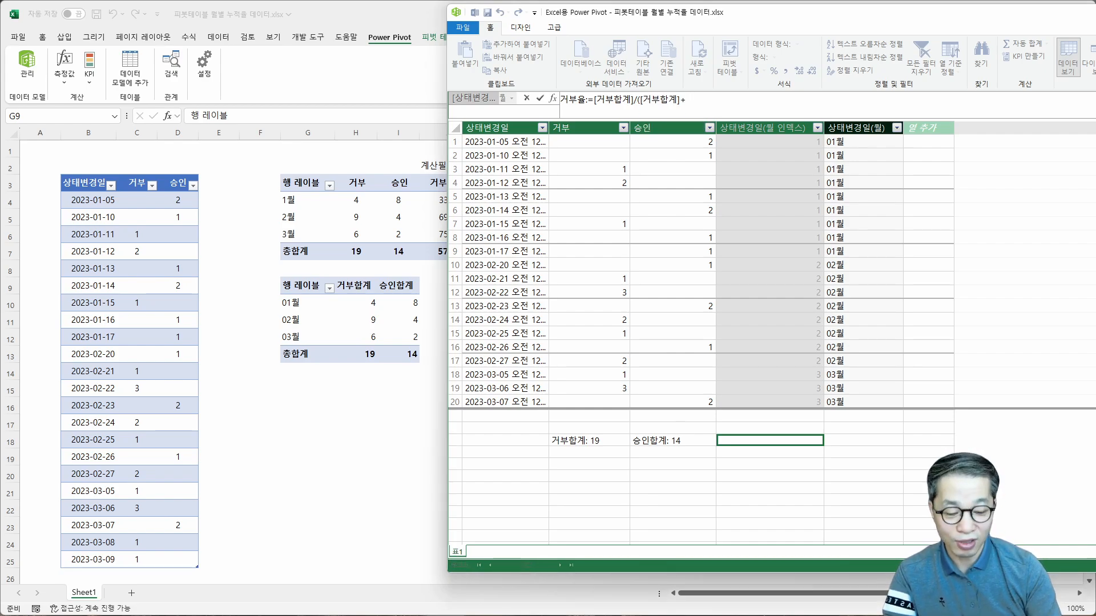
type("[")
key("Down")
key("Tab")
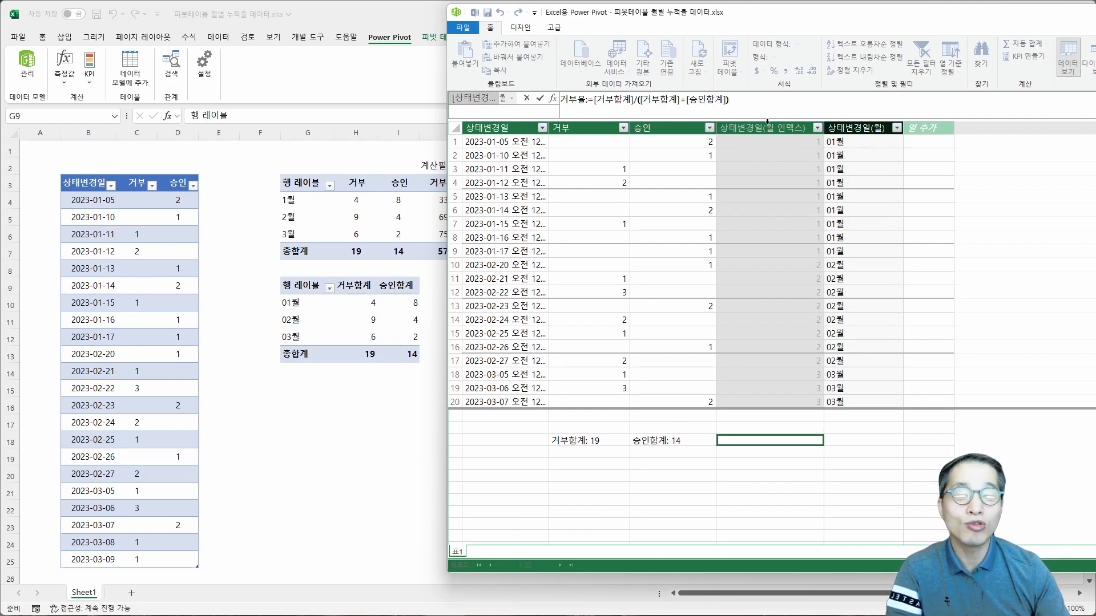
key("Return")
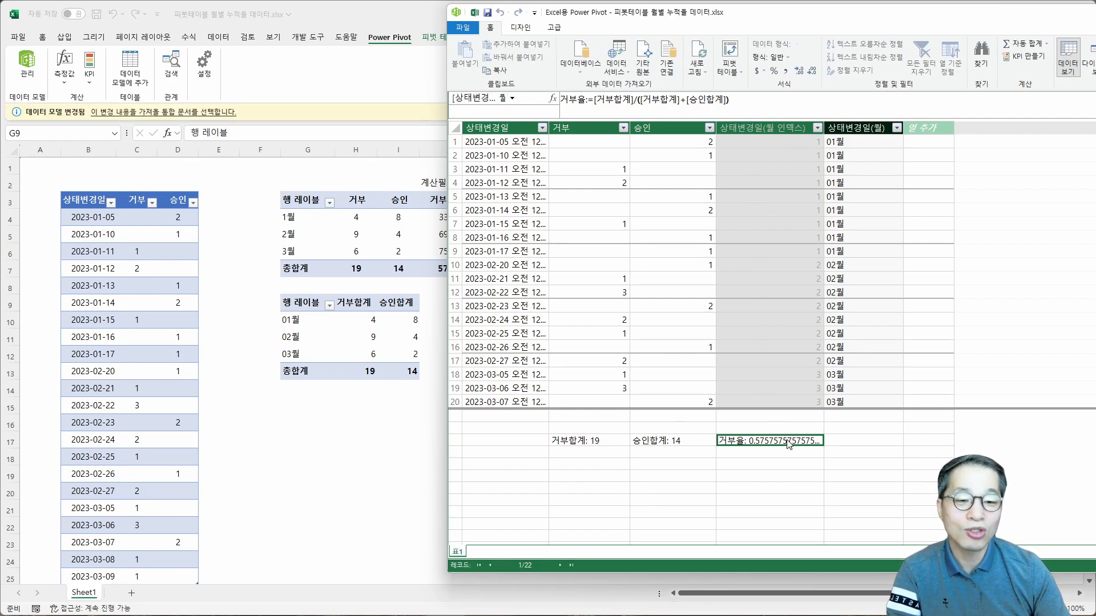
Step: Format the 거부율 measure as a percentage with one decimal place
left_click(776, 73)
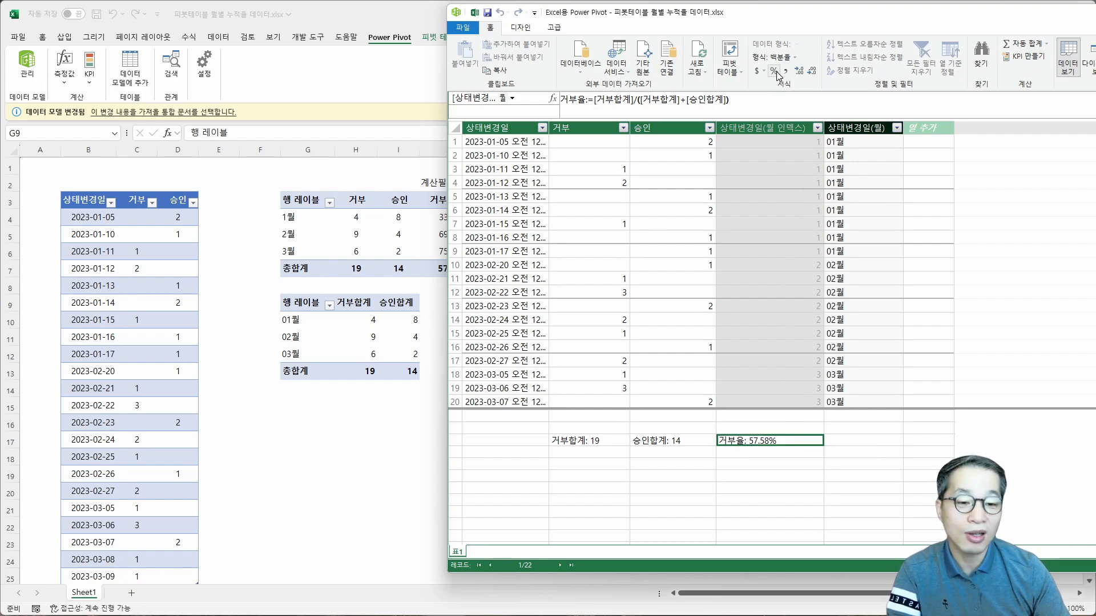
left_click(812, 71)
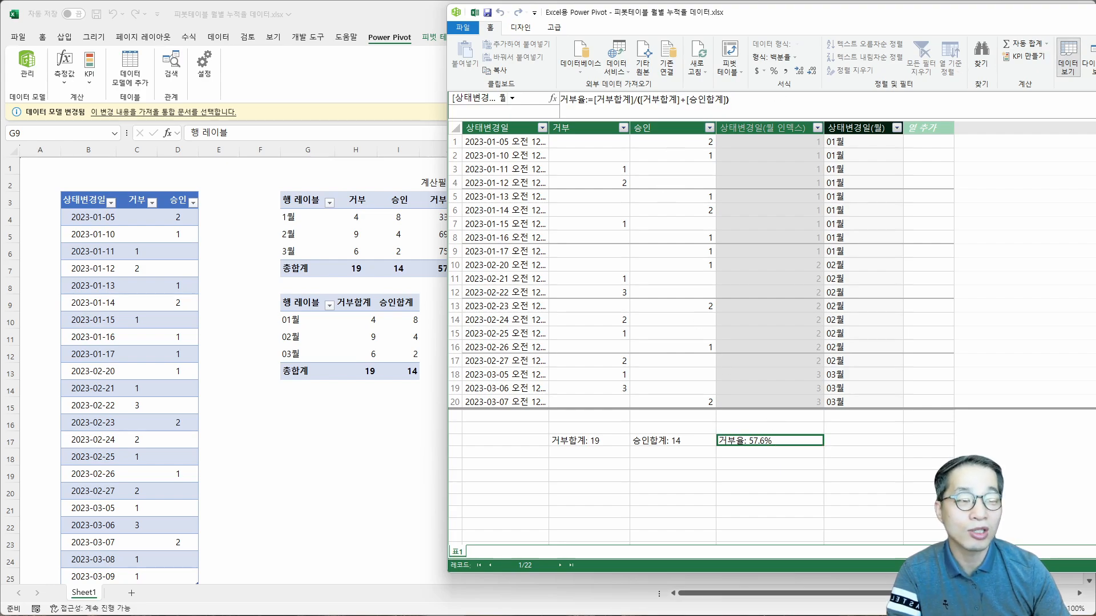
Step: Switch back to the Excel worksheet, redisplay the pivot table field list, and add 거부율 to the values
key("alt+Tab")
left_click(390, 301)
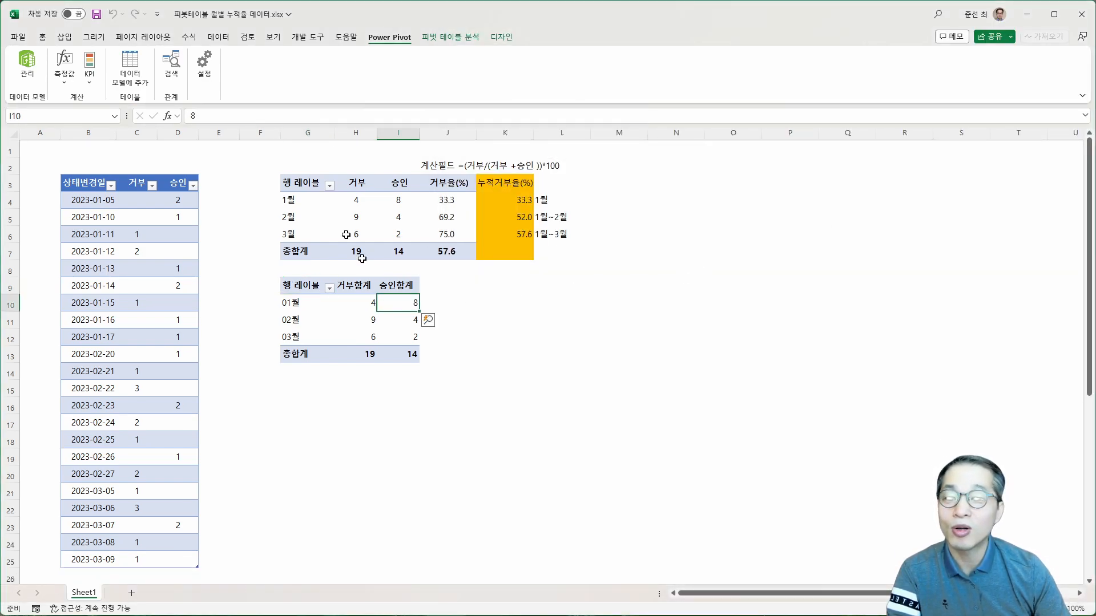
left_click(467, 37)
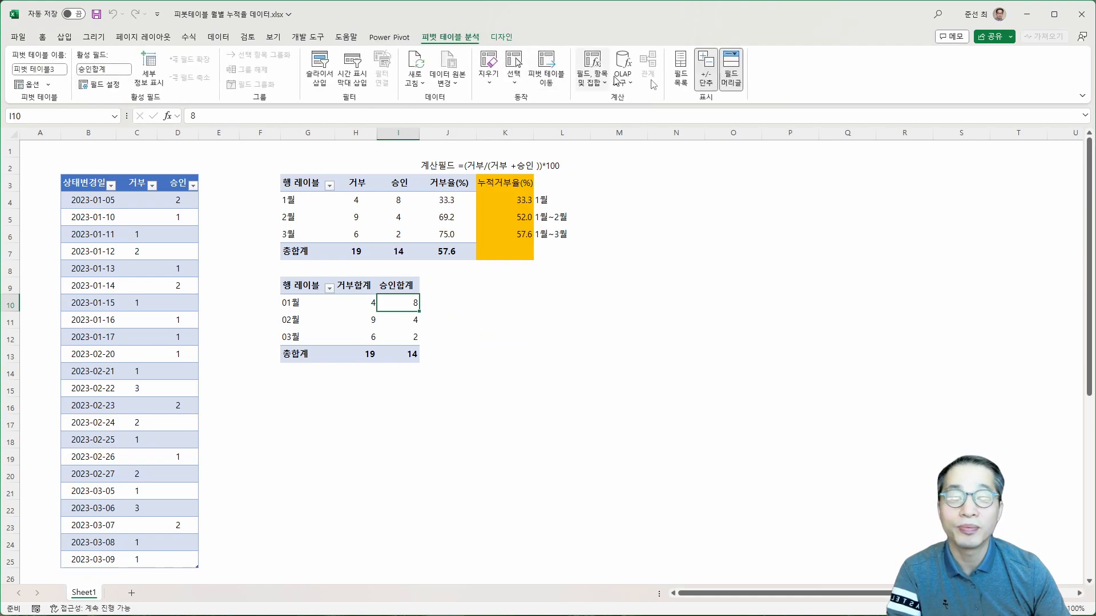
left_click(680, 80)
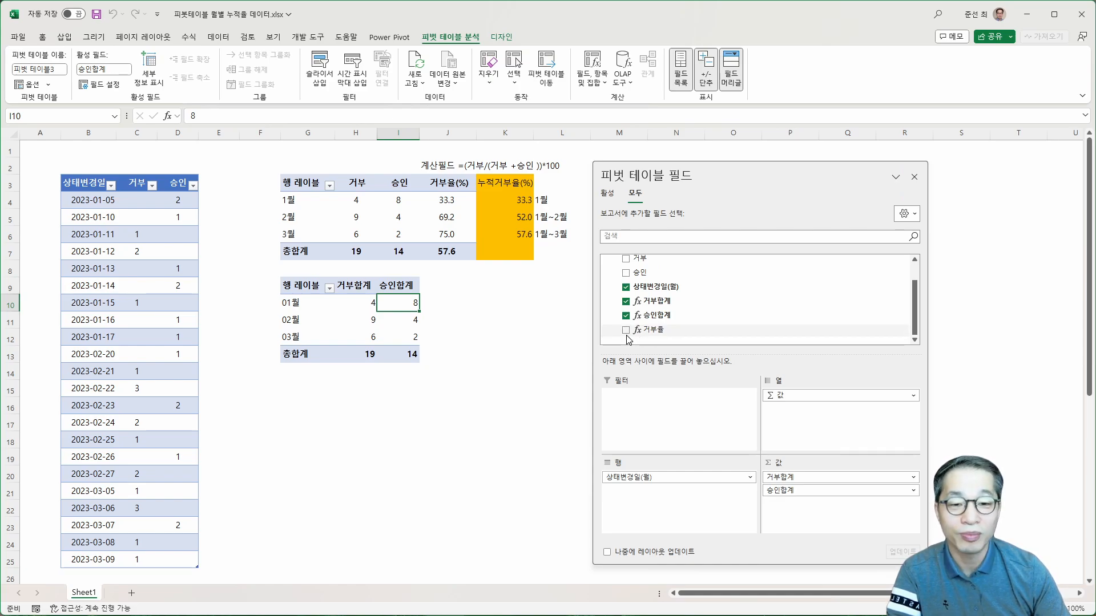
left_click(626, 330)
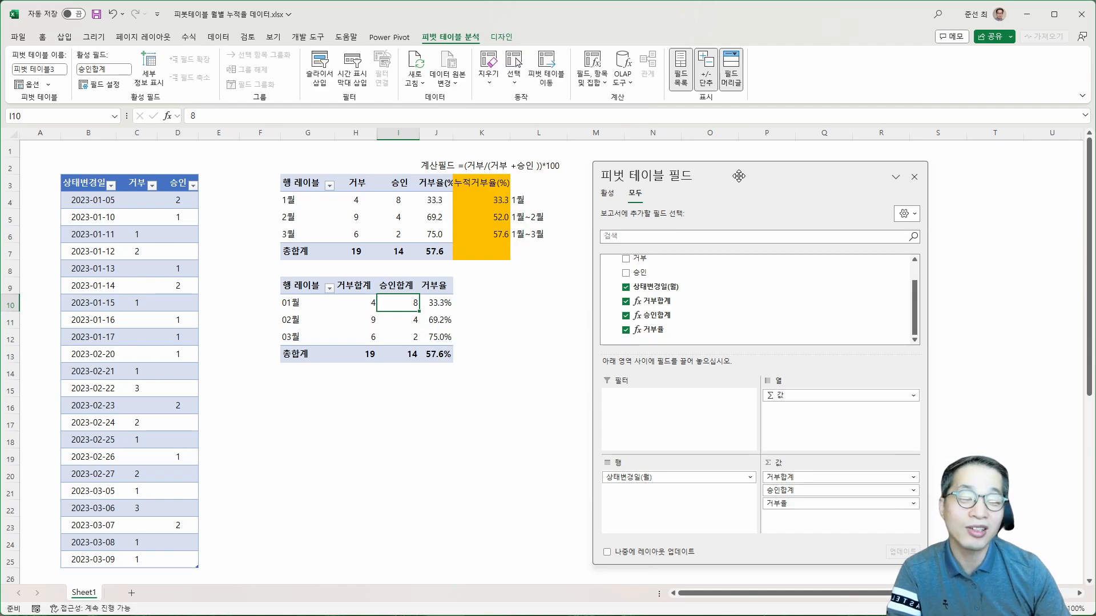
left_click_drag(760, 172, 765, 168)
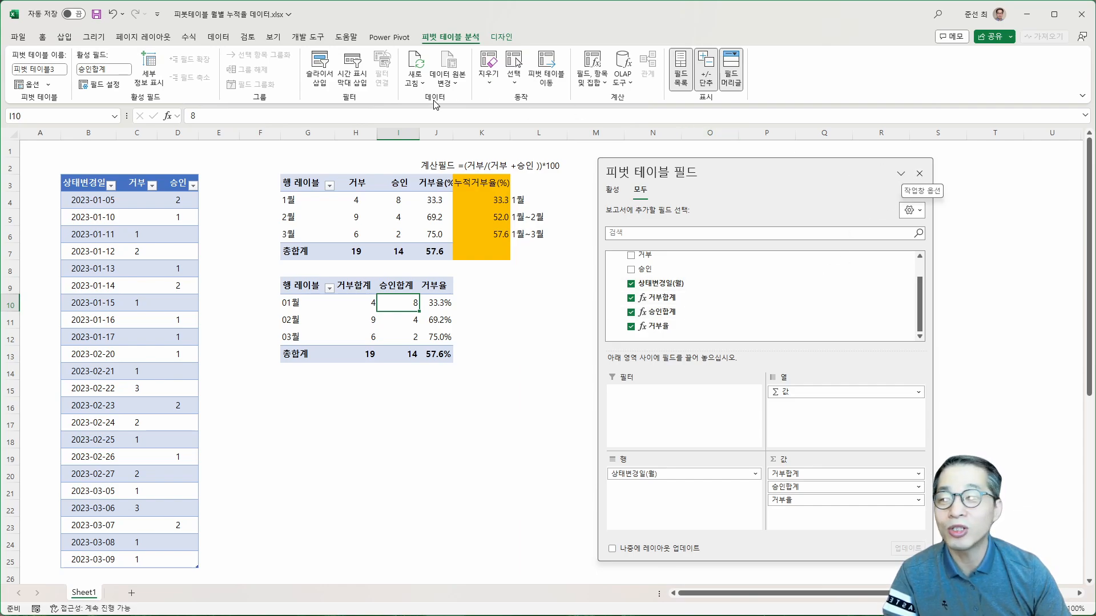
Step: Open the Power Pivot window and begin the measure 거부누적합계:=CALCULATE( in the calculation area cell below 거부합계
left_click(389, 37)
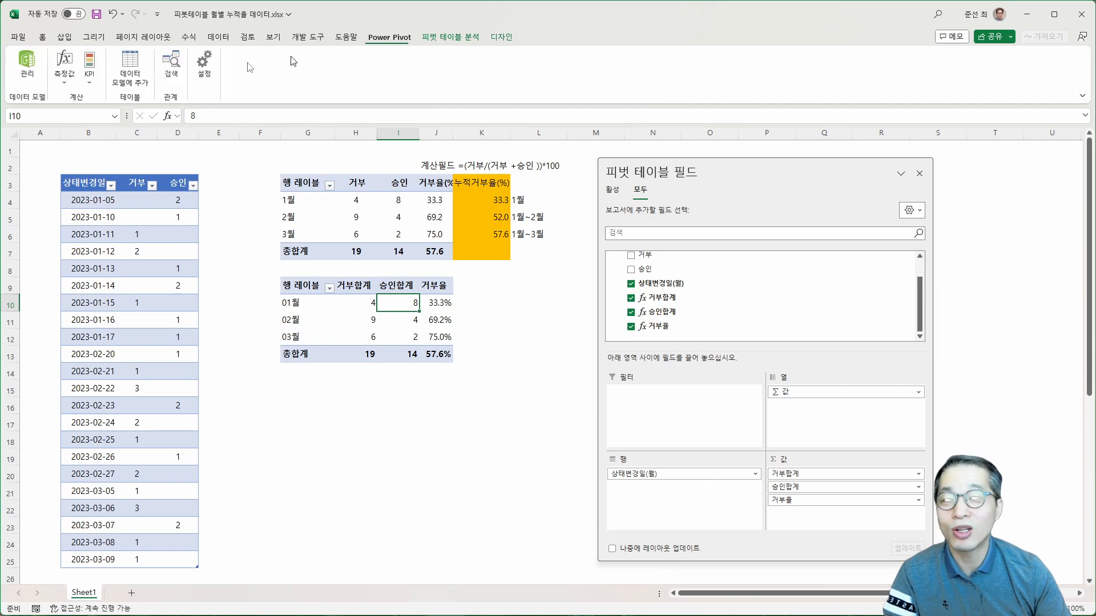
left_click(27, 63)
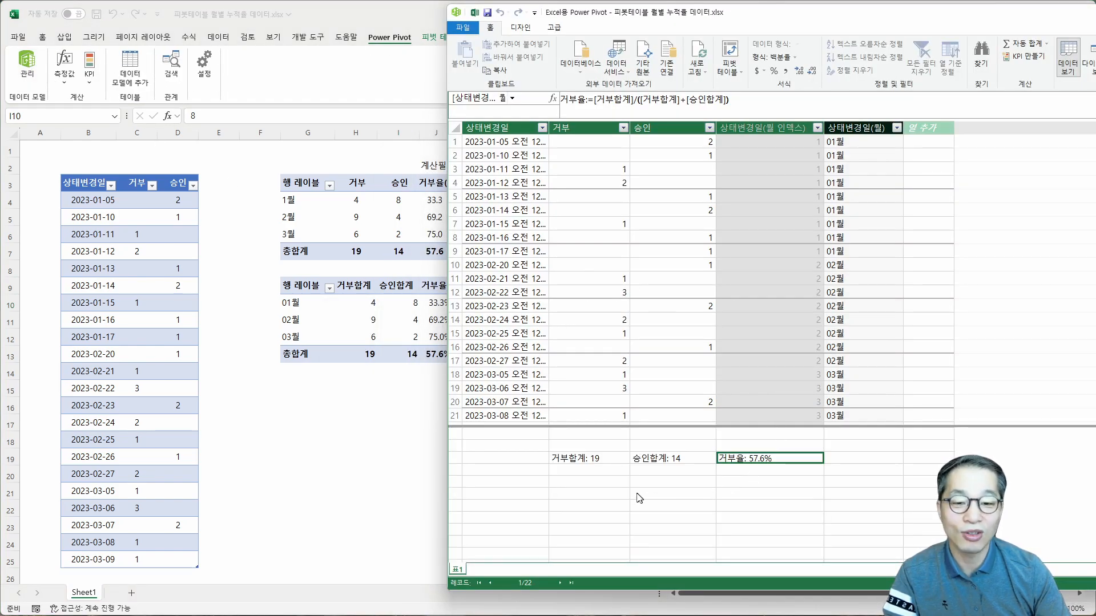
left_click(583, 471)
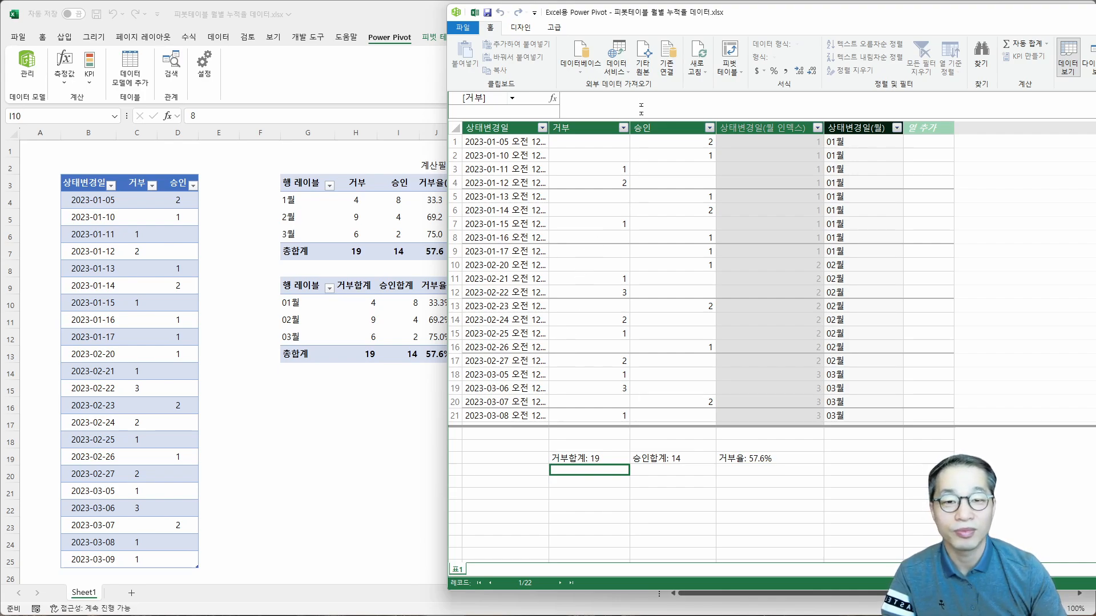
left_click(571, 98)
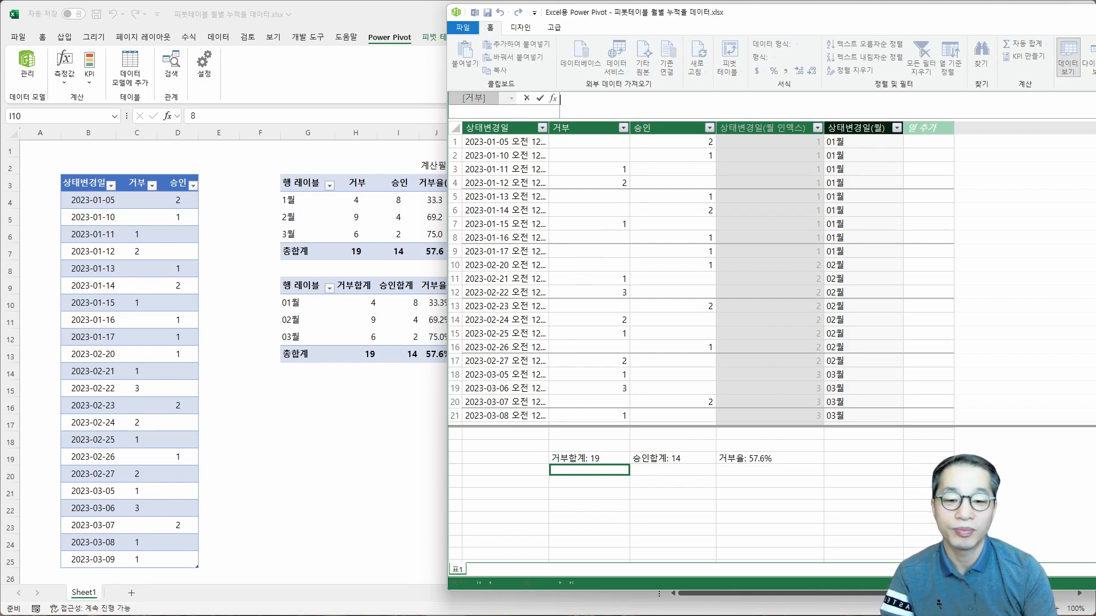
type("거부누적하")
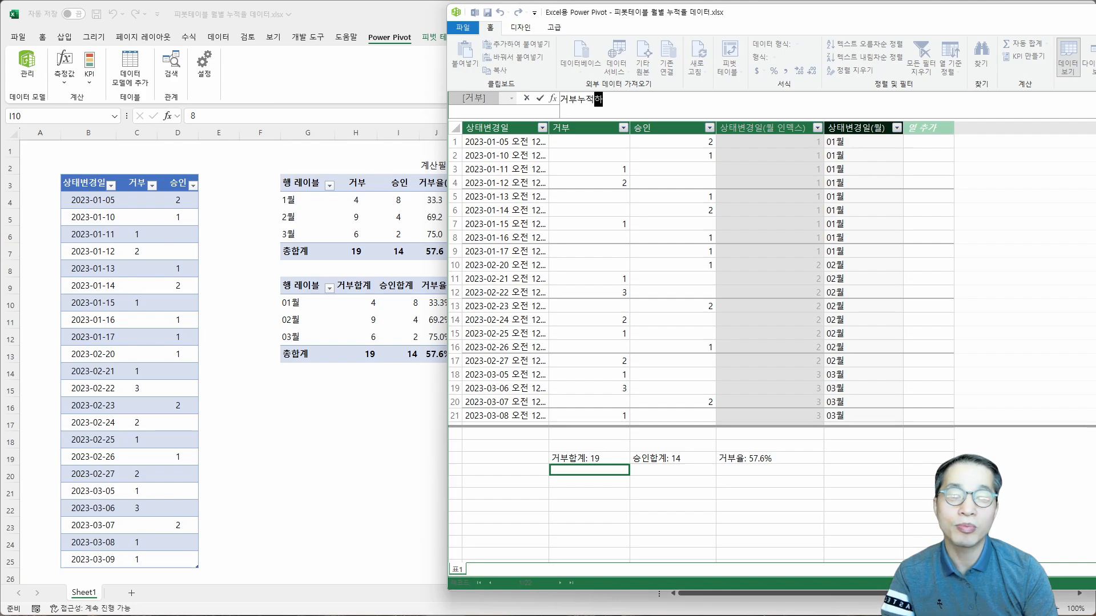
type("합계:")
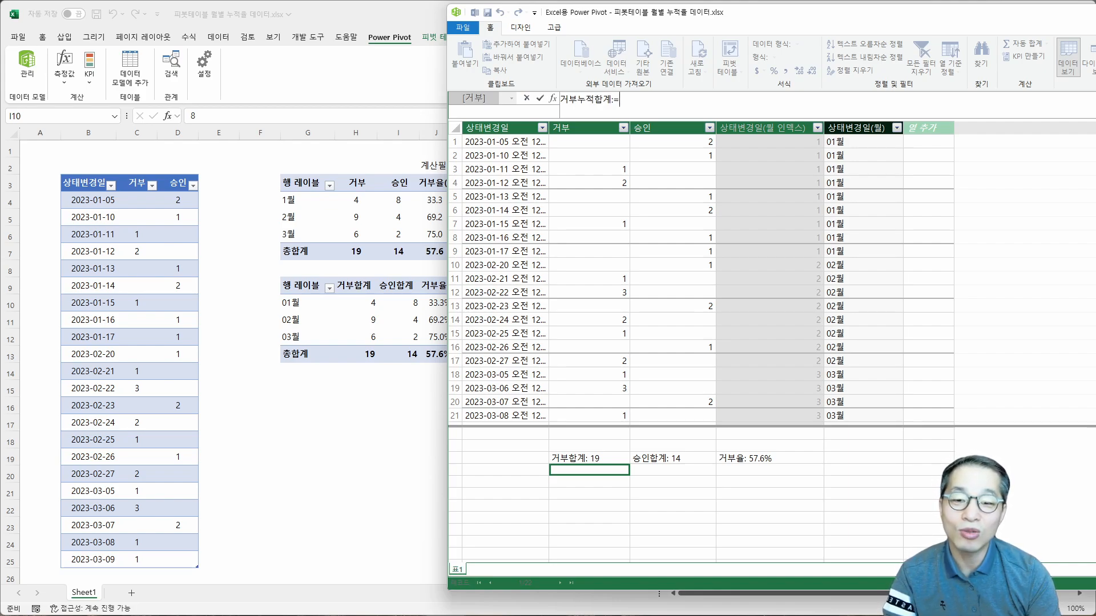
type("=CALCULATE(")
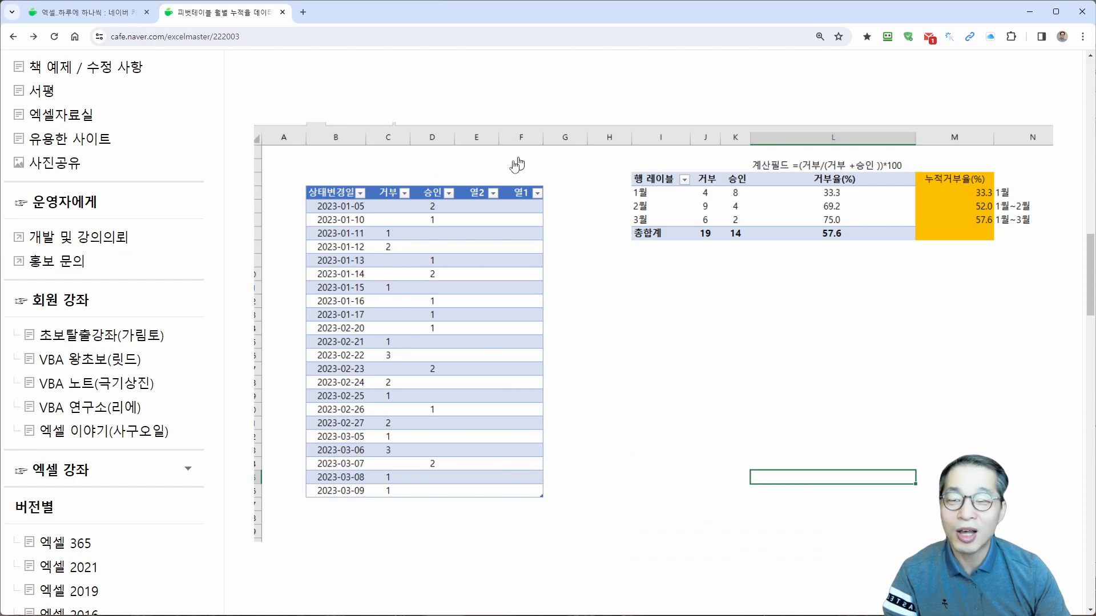
left_click(109, 17)
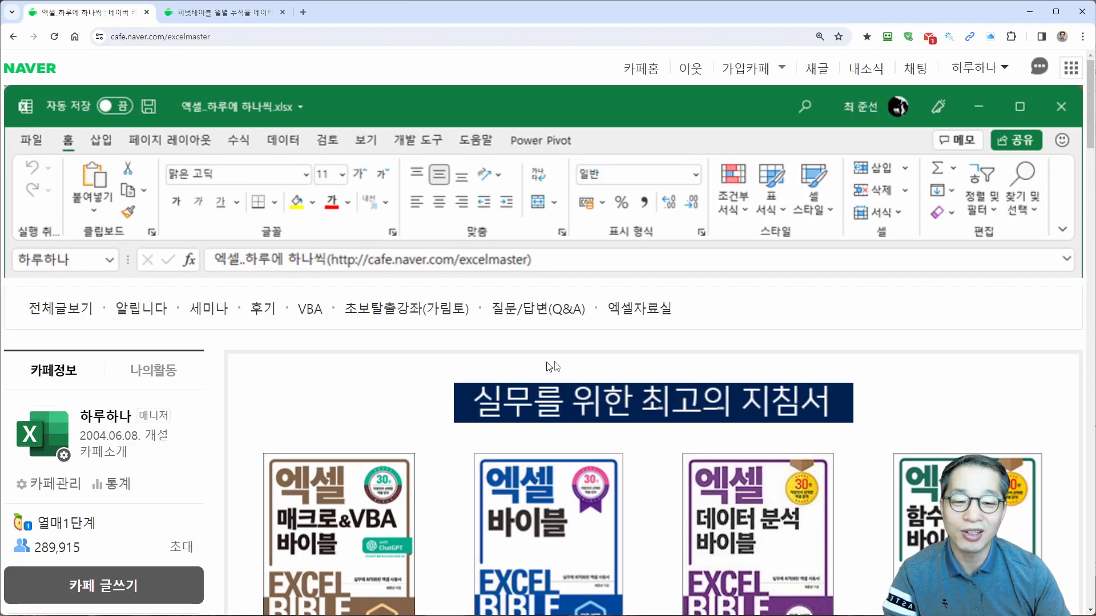
scroll(558, 367, "down", 1)
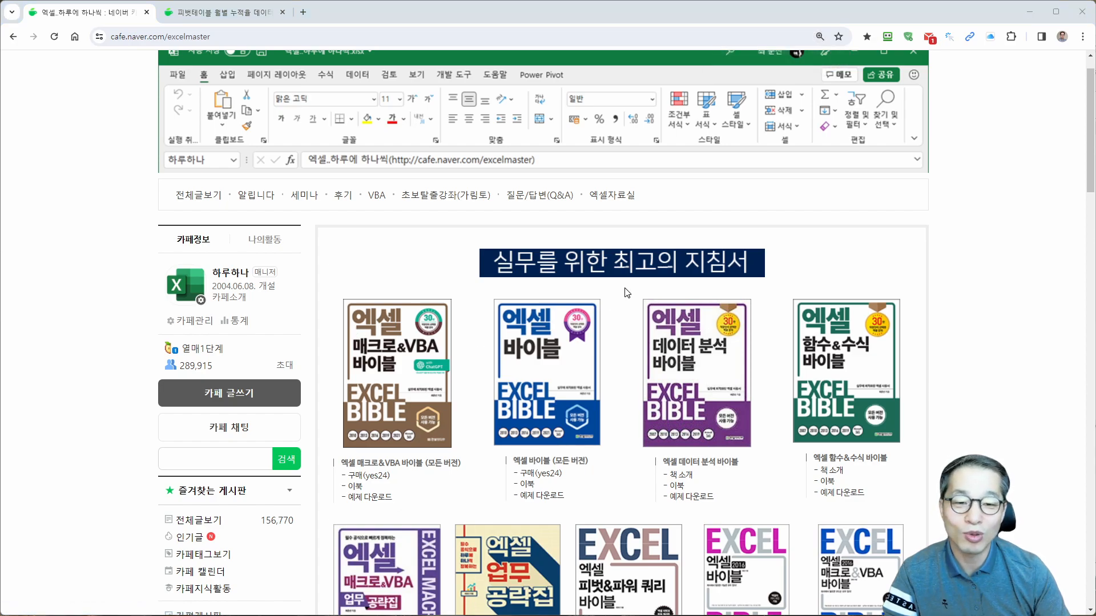
mouse_move(624, 288)
left_mouse_down()
mouse_move(807, 448)
mouse_move(777, 519)
left_mouse_up()
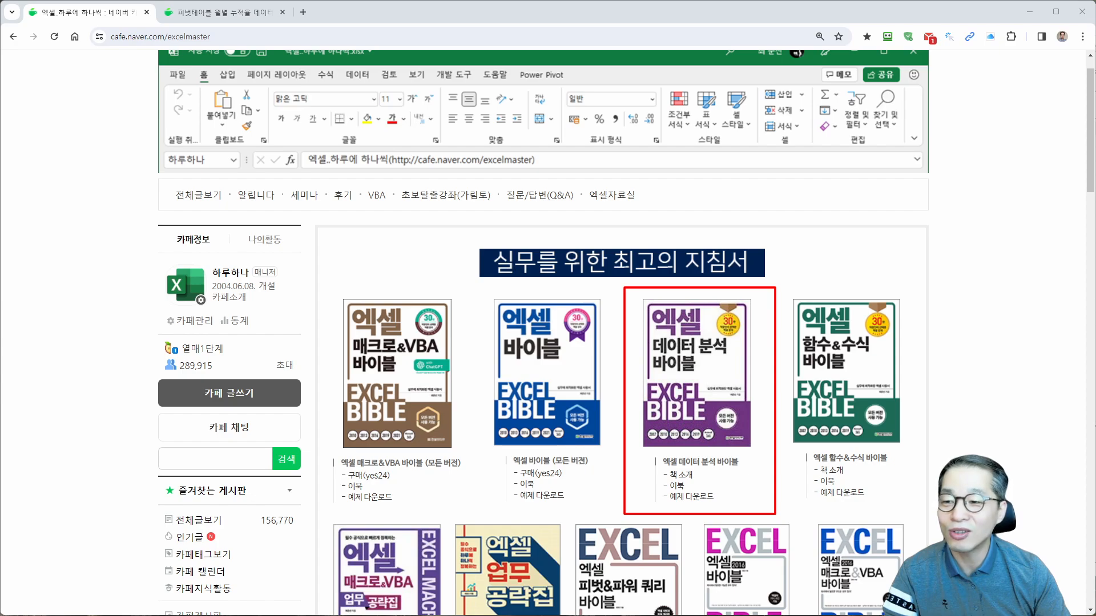
key("Escape")
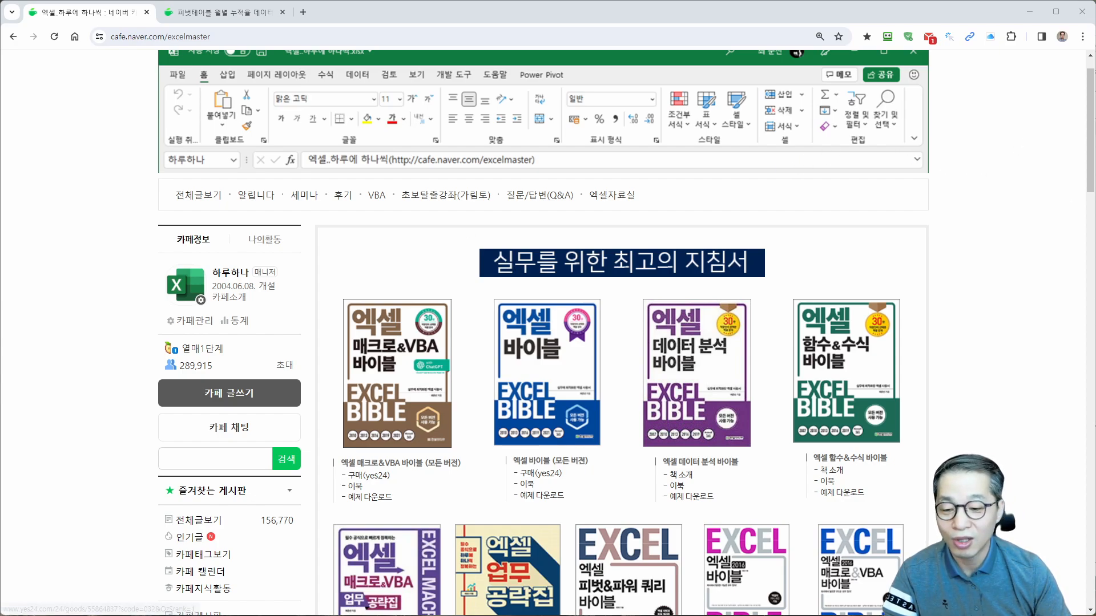
key("alt+Tab")
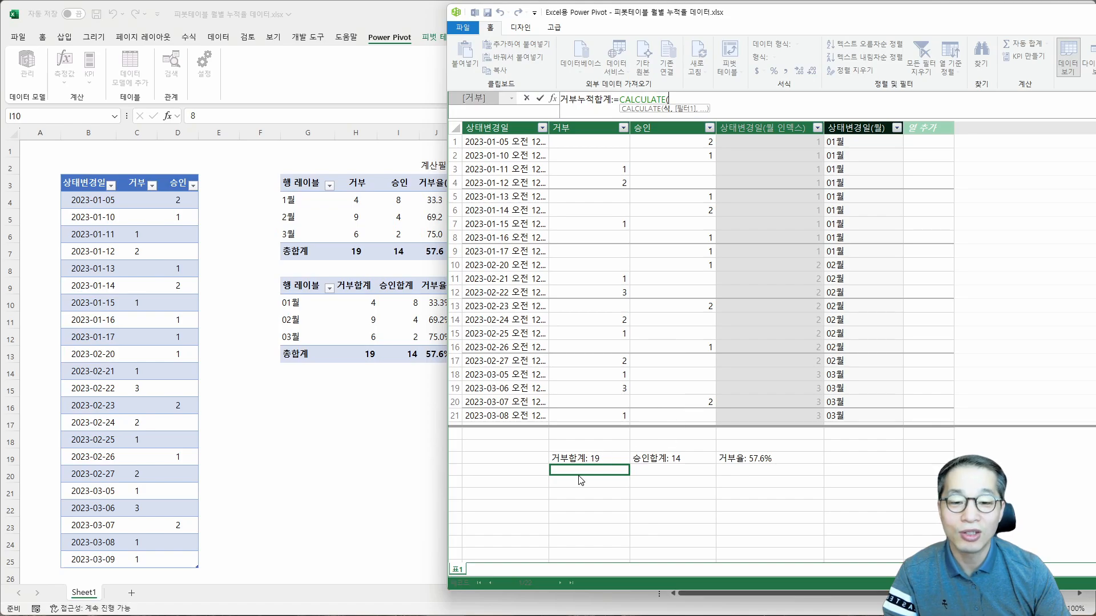
Step: Continue the 거부누적합계 formula with the measure [거부합계] as the first argument of CALCULATE
left_click(578, 475)
left_click(625, 102)
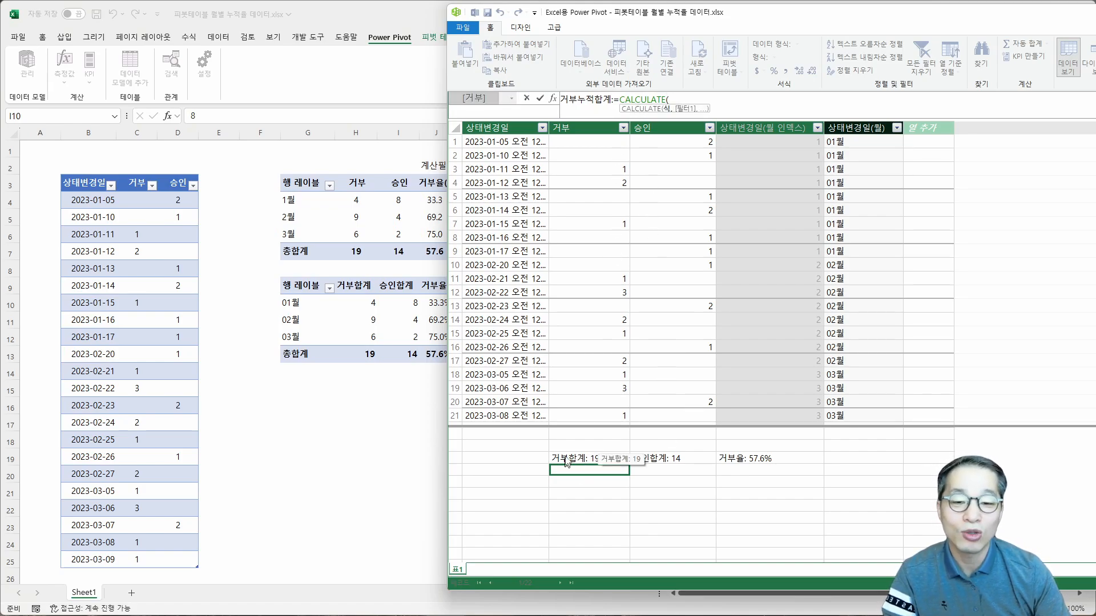
type("[")
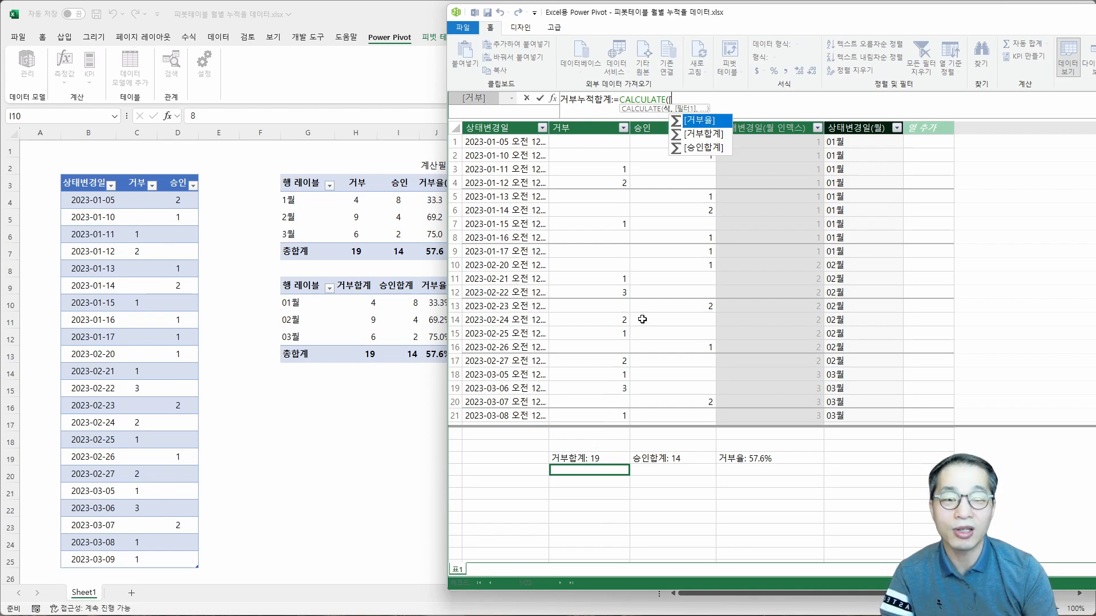
key("Down")
key("Tab")
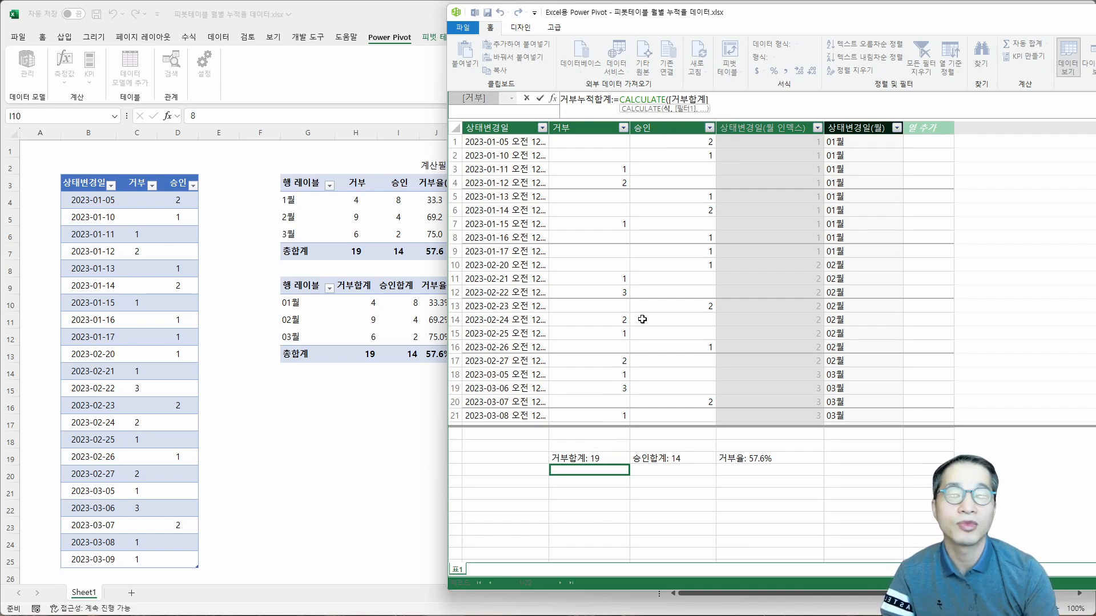
type(",")
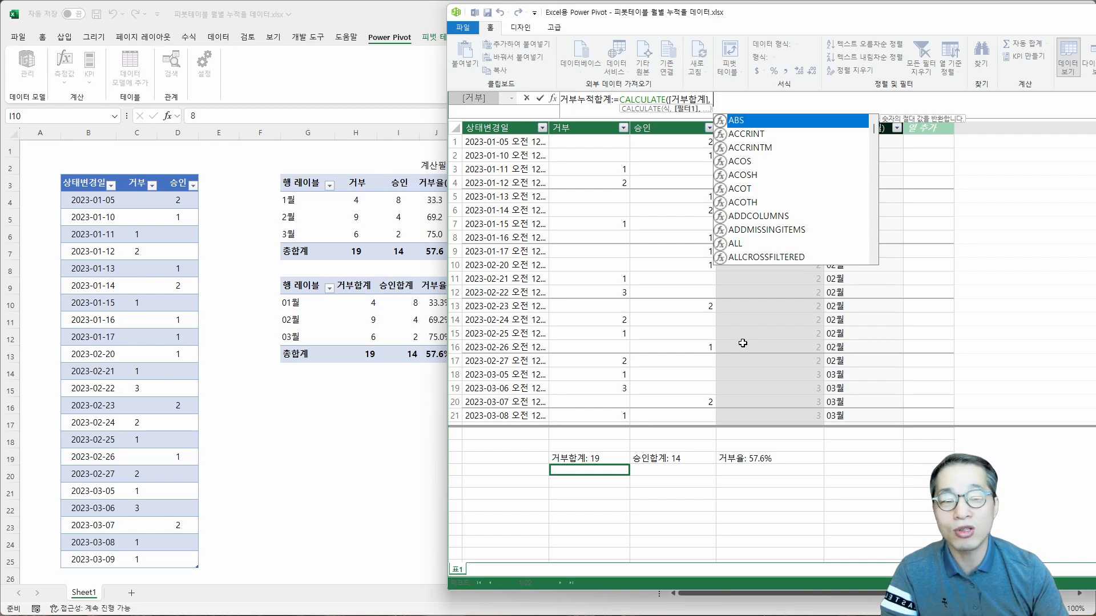
Step: Begin the filter argument of CALCULATE with FILTER(ALL('표1'), so that the whole table is evaluated
type("FILT")
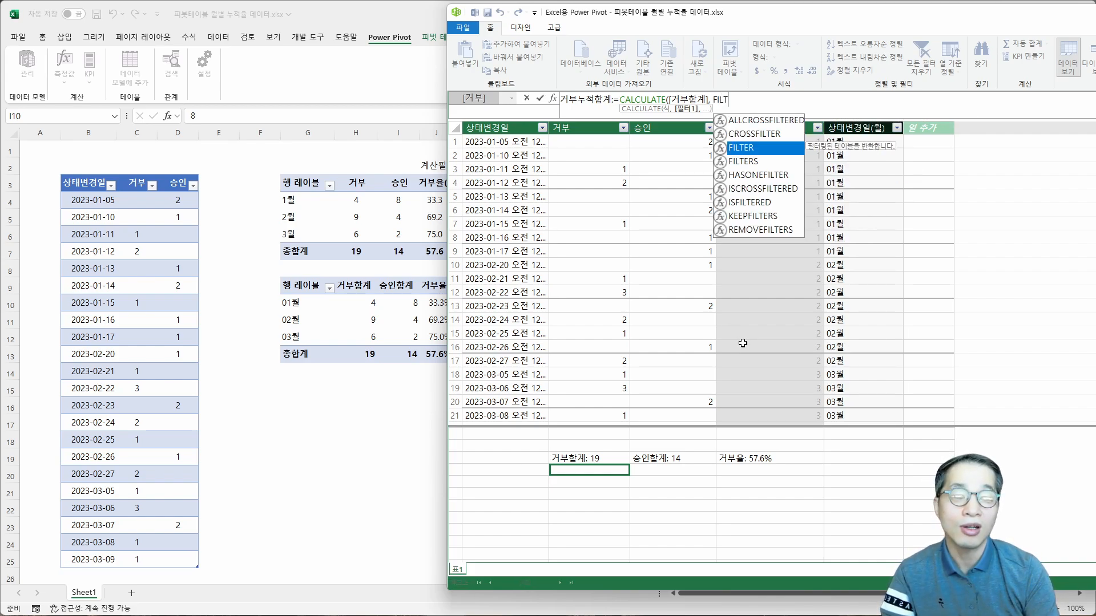
type("ER(")
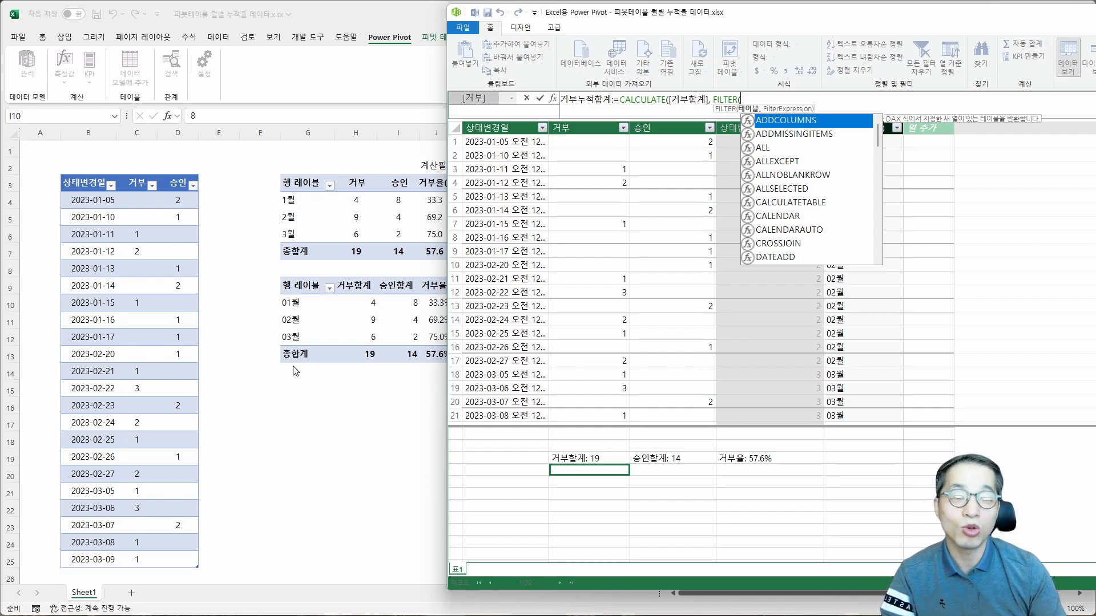
type("ALL(")
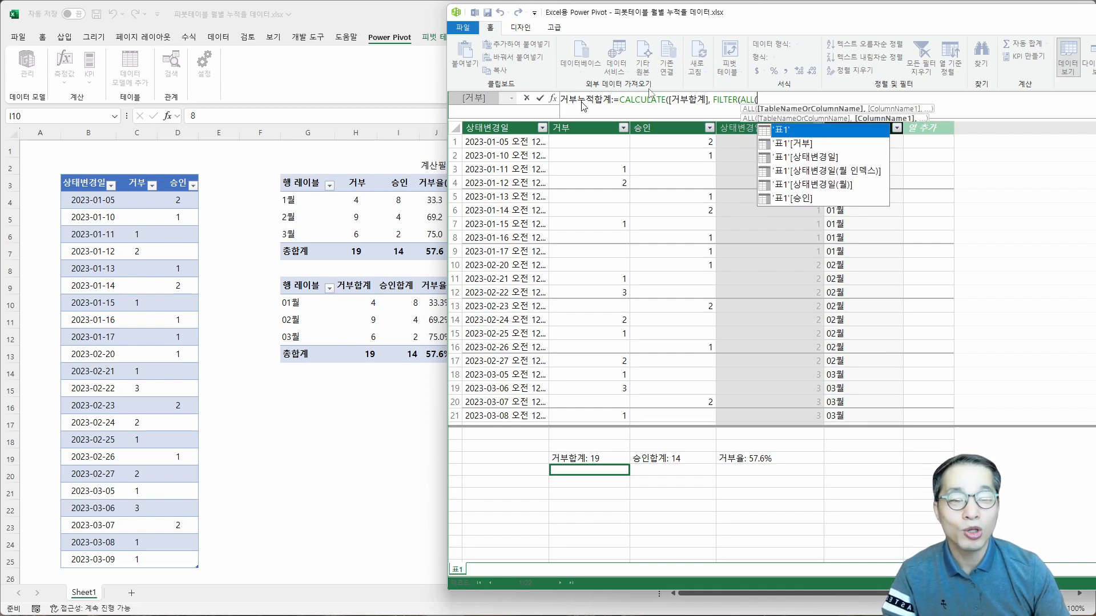
key("Tab")
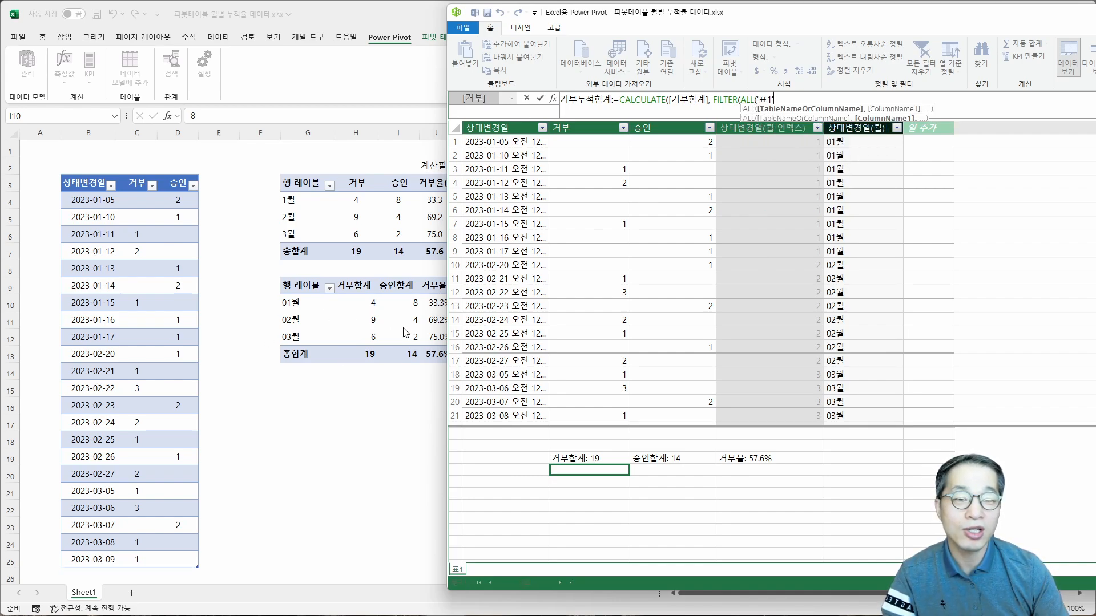
type("),")
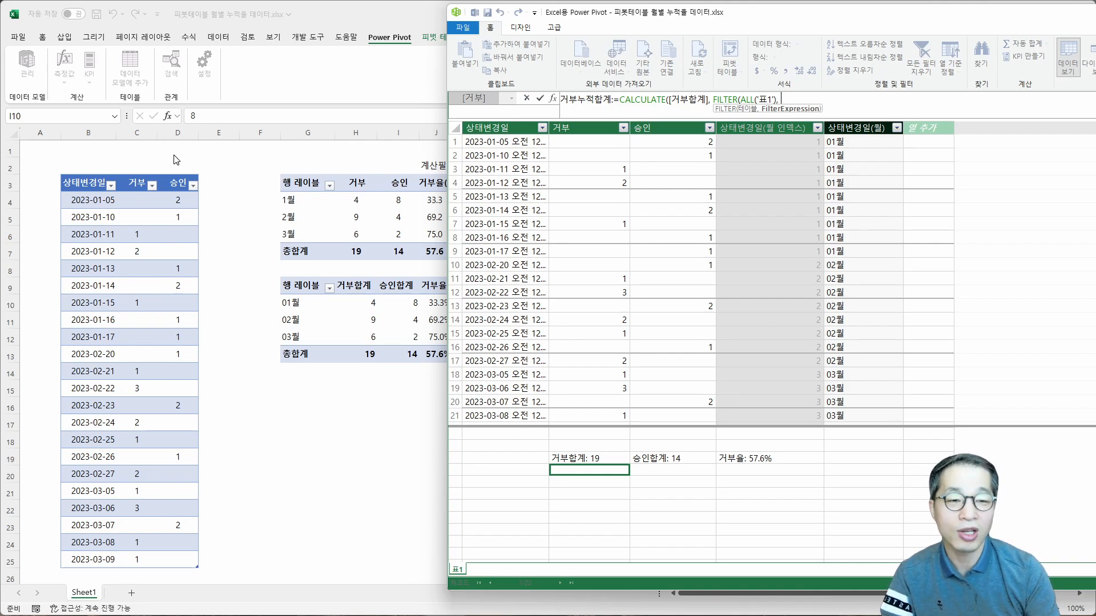
Step: Start the FILTER condition with the date column comparison '표1'[상태변경일] <=
type("'")
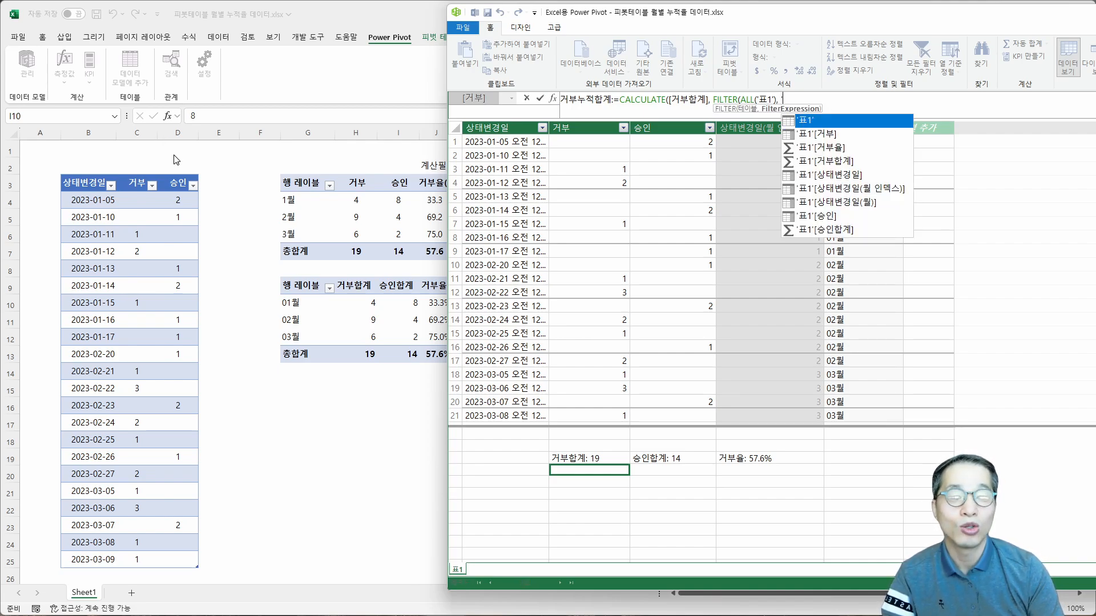
key("Down")
key("Down")
key("Down")
key("Down")
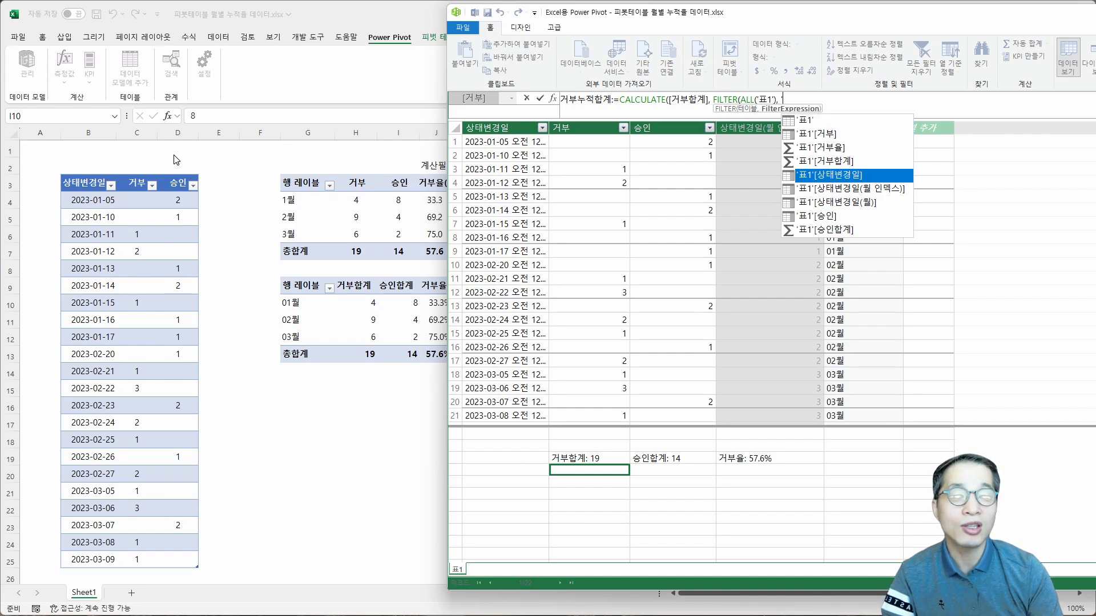
key("Tab")
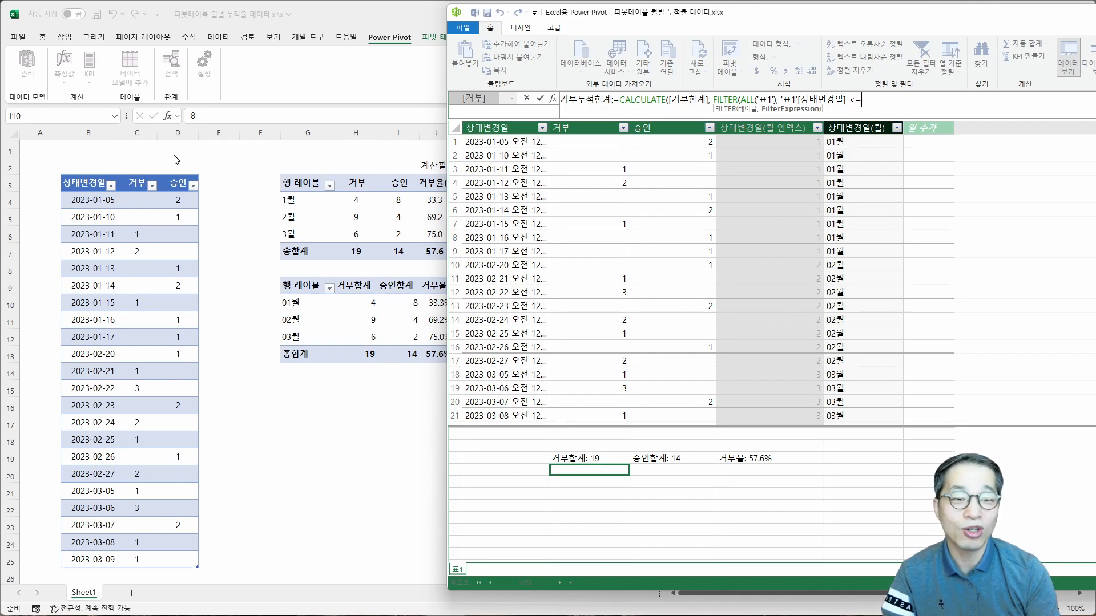
Step: Complete the condition with MAX('표1'[상태변경일]), close all the parentheses and commit the 거부누적합계 measure
type("MAX")
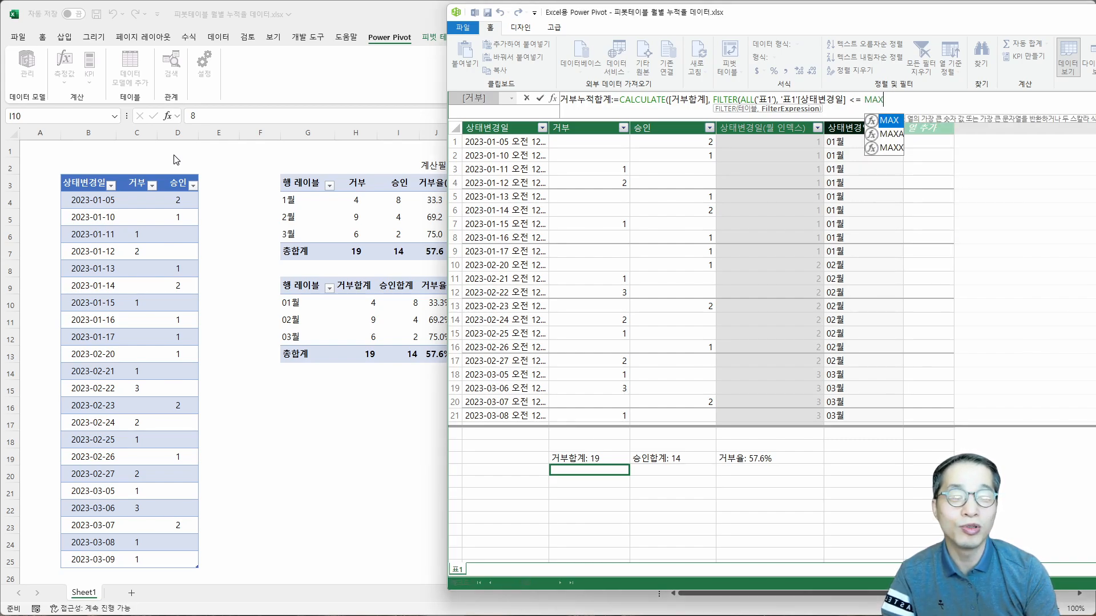
type("(")
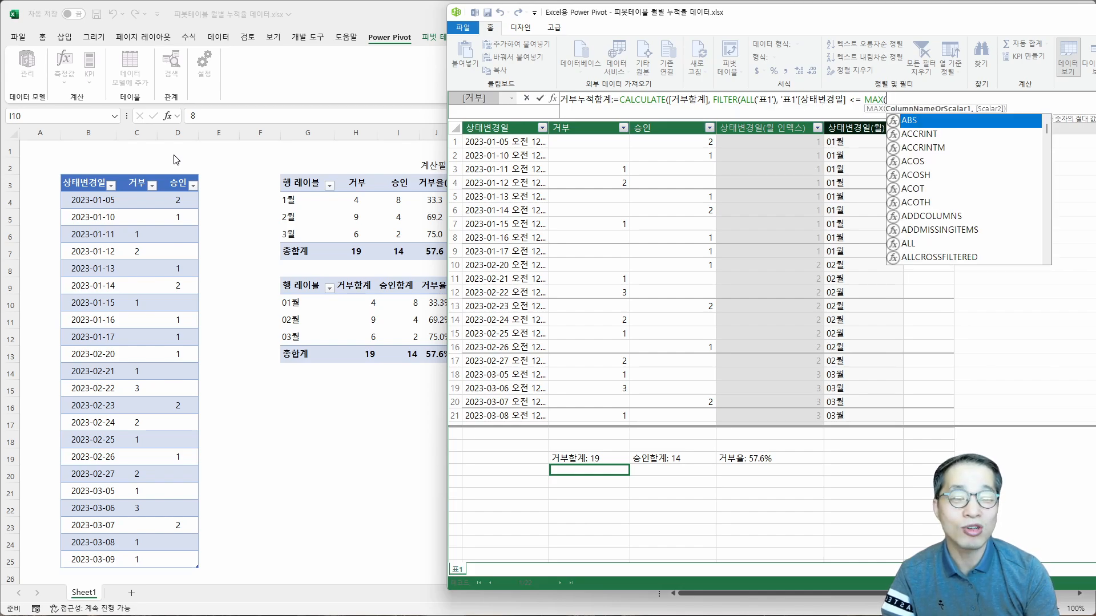
type("'")
key("Down")
key("Down")
key("Down")
key("Down")
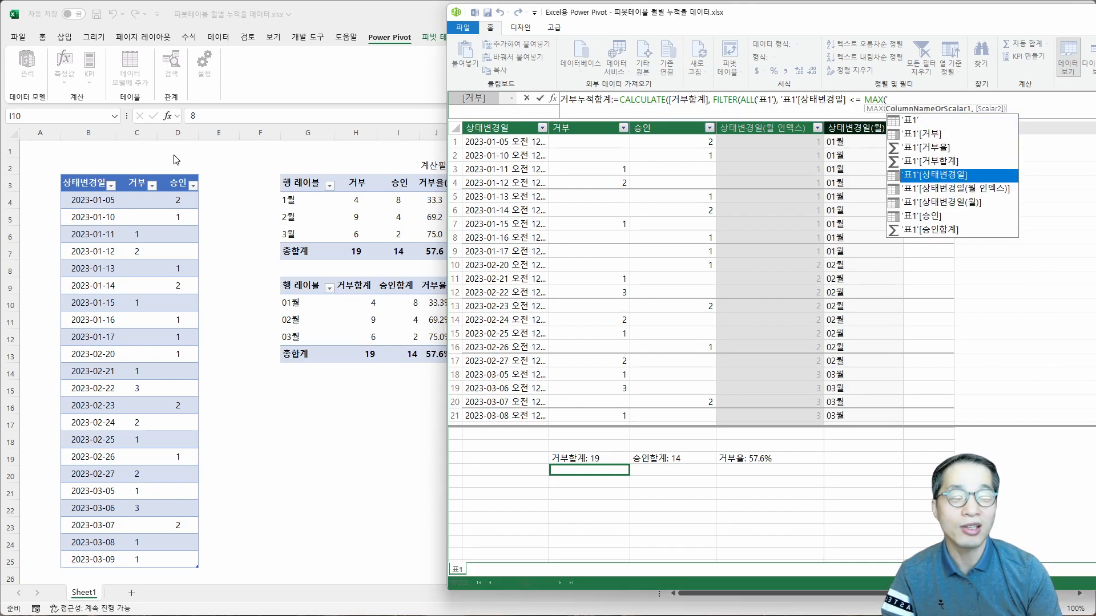
key("Tab")
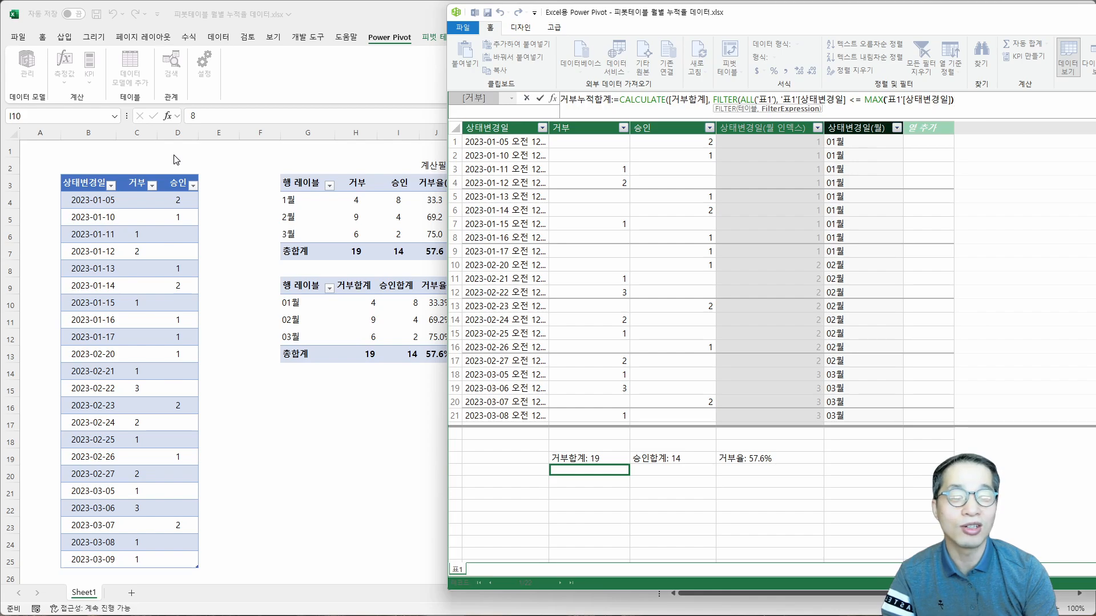
type(")")
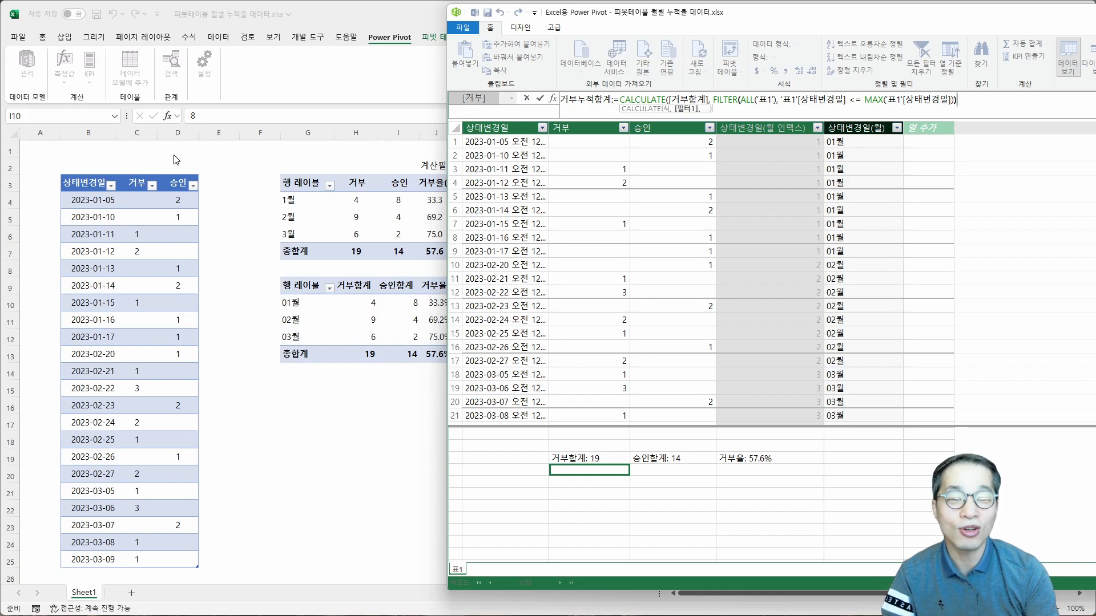
type(")")
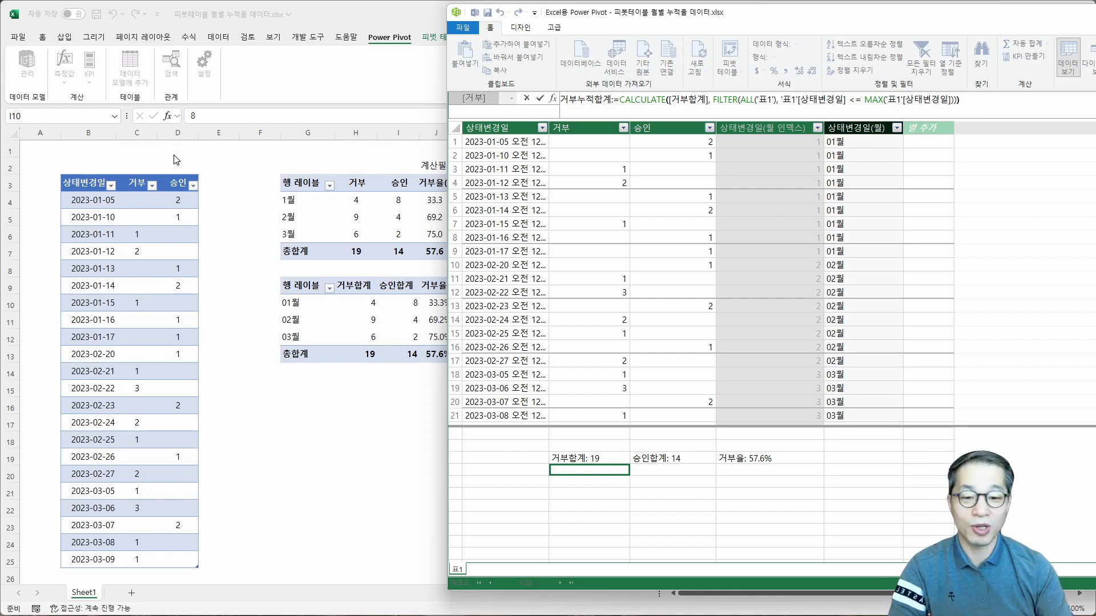
key("Return")
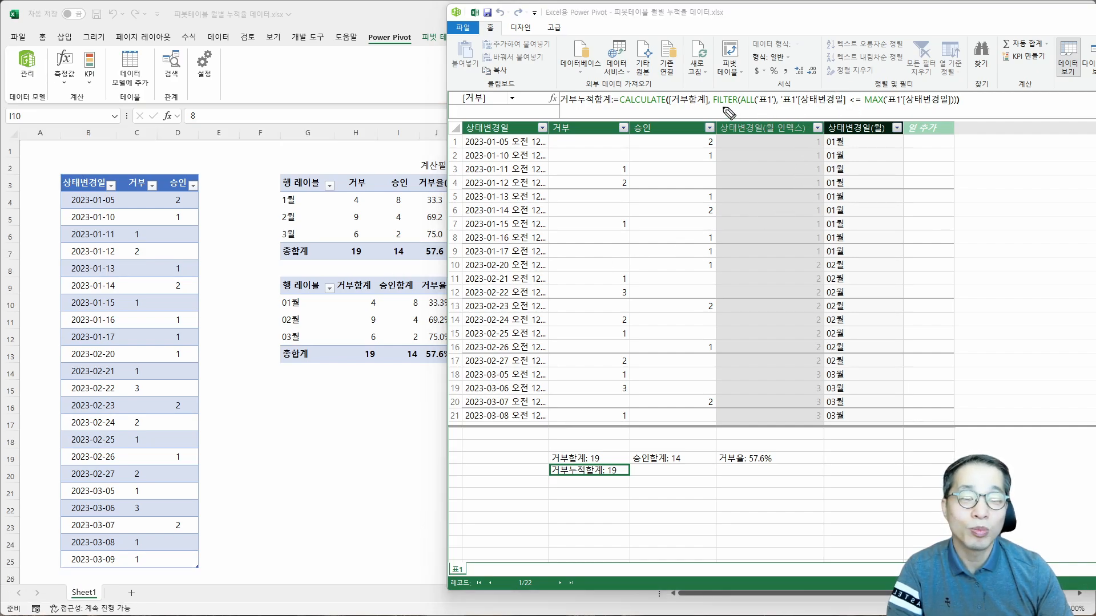
left_click_drag(732, 106, 779, 107)
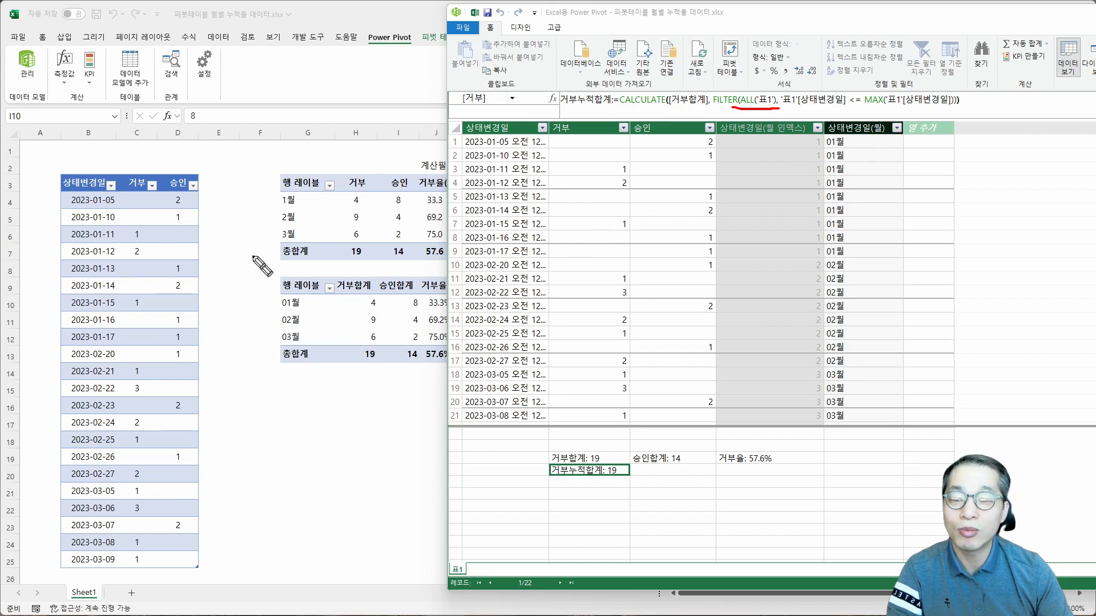
mouse_move(194, 194)
left_mouse_down()
mouse_move(204, 526)
mouse_move(180, 573)
left_mouse_up()
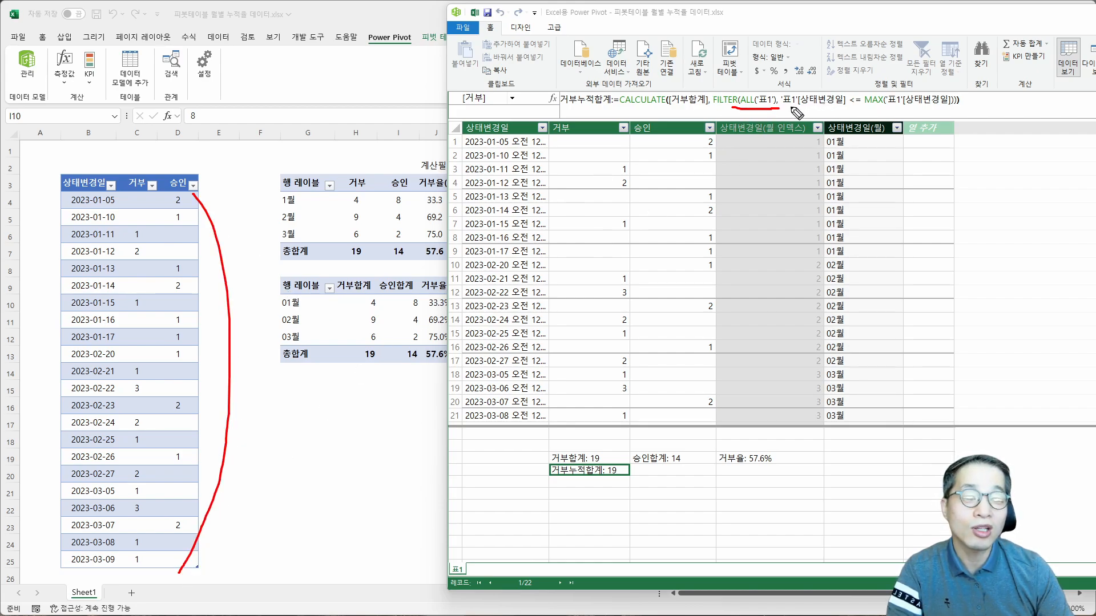
left_click_drag(783, 106, 845, 105)
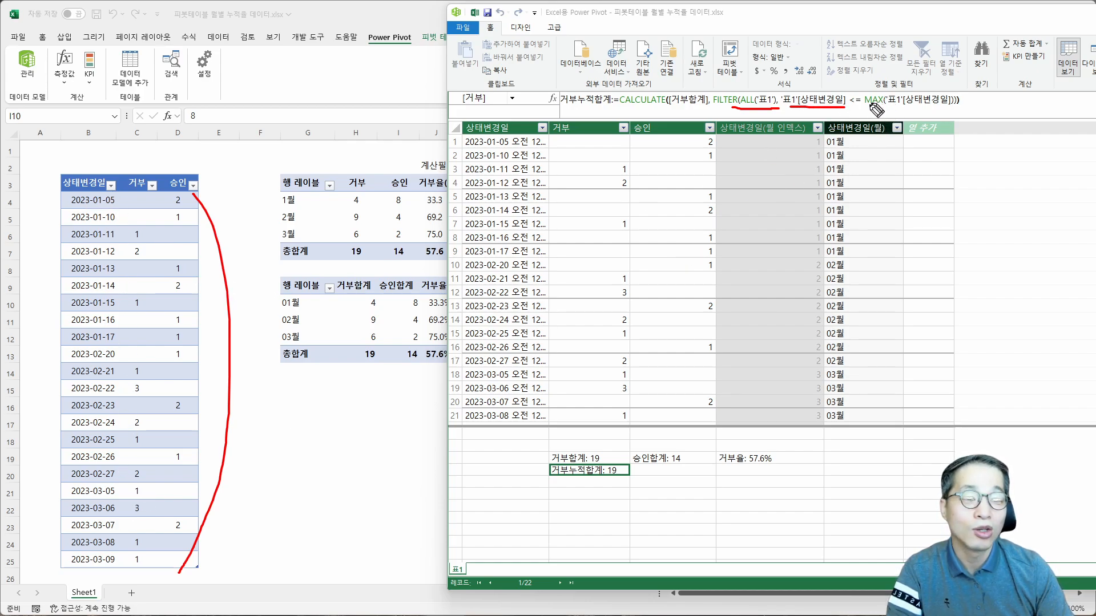
left_click_drag(863, 105, 960, 105)
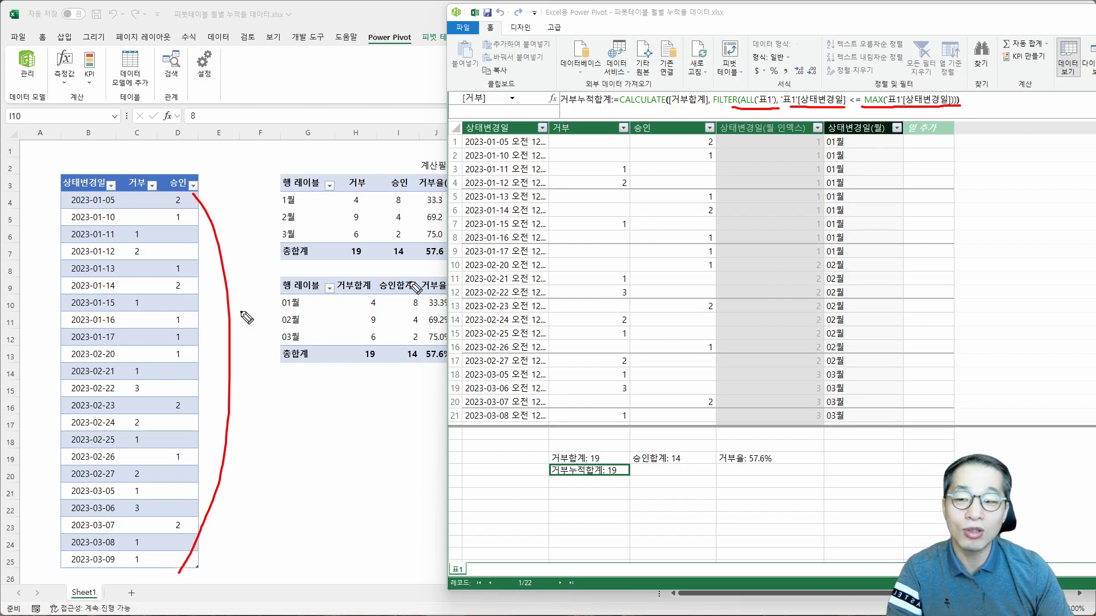
mouse_move(127, 570)
left_mouse_down()
mouse_move(66, 571)
mouse_move(131, 573)
left_mouse_up()
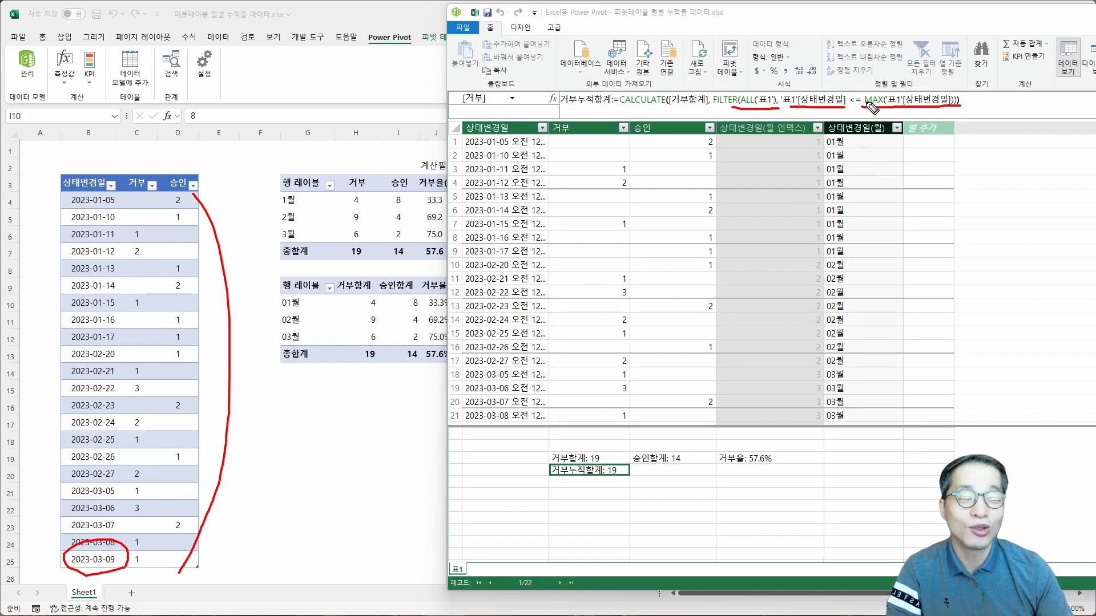
left_click_drag(618, 107, 709, 108)
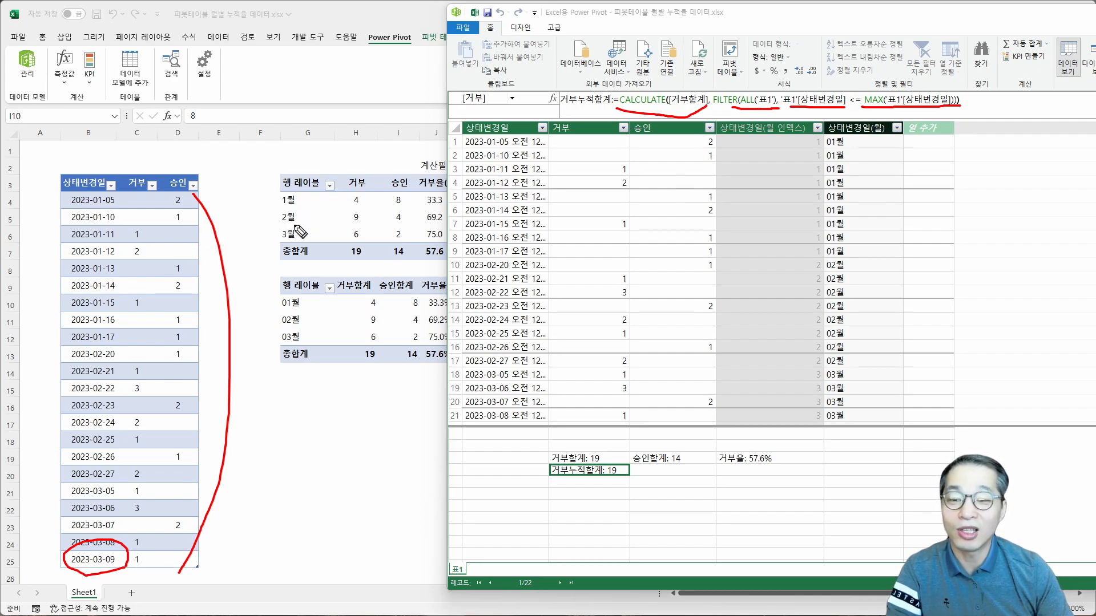
left_click_drag(276, 223, 301, 223)
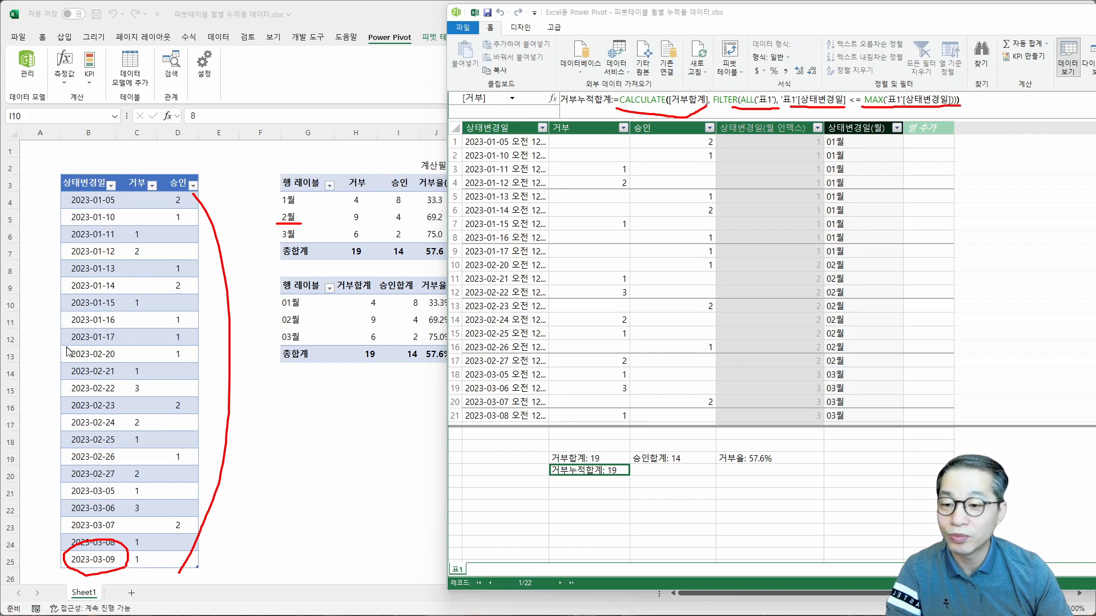
mouse_move(68, 350)
left_mouse_down()
mouse_move(193, 439)
mouse_move(197, 482)
left_mouse_up()
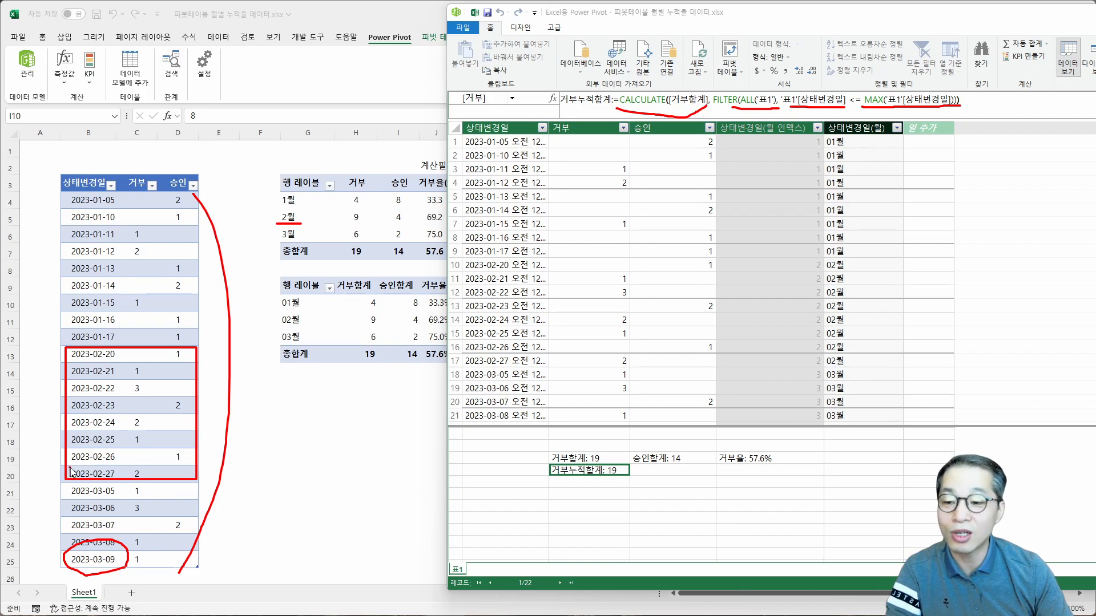
left_click_drag(69, 468, 117, 479)
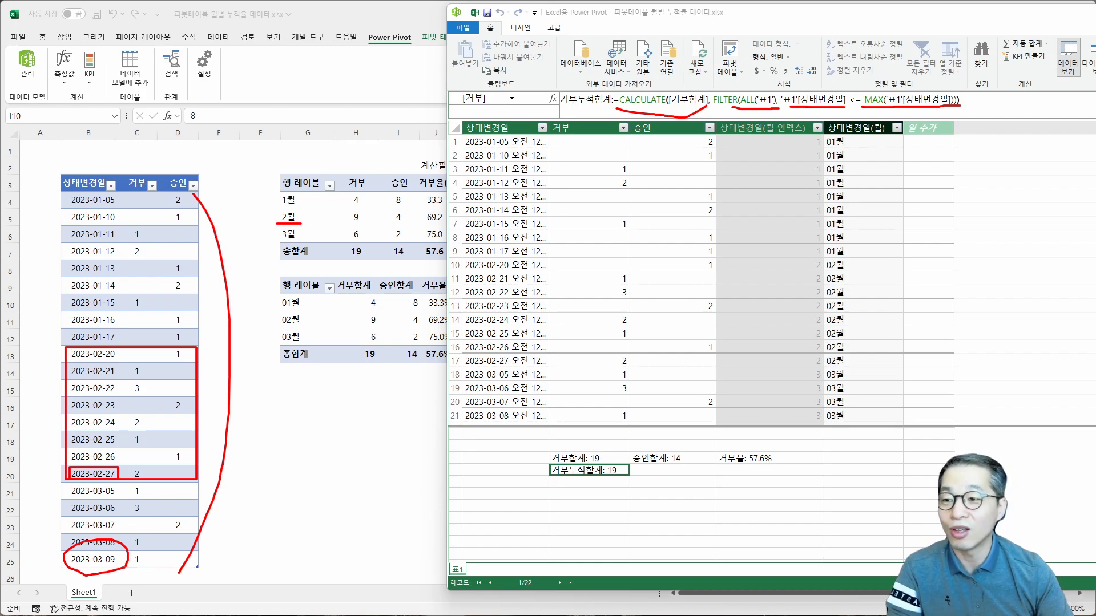
key("Escape")
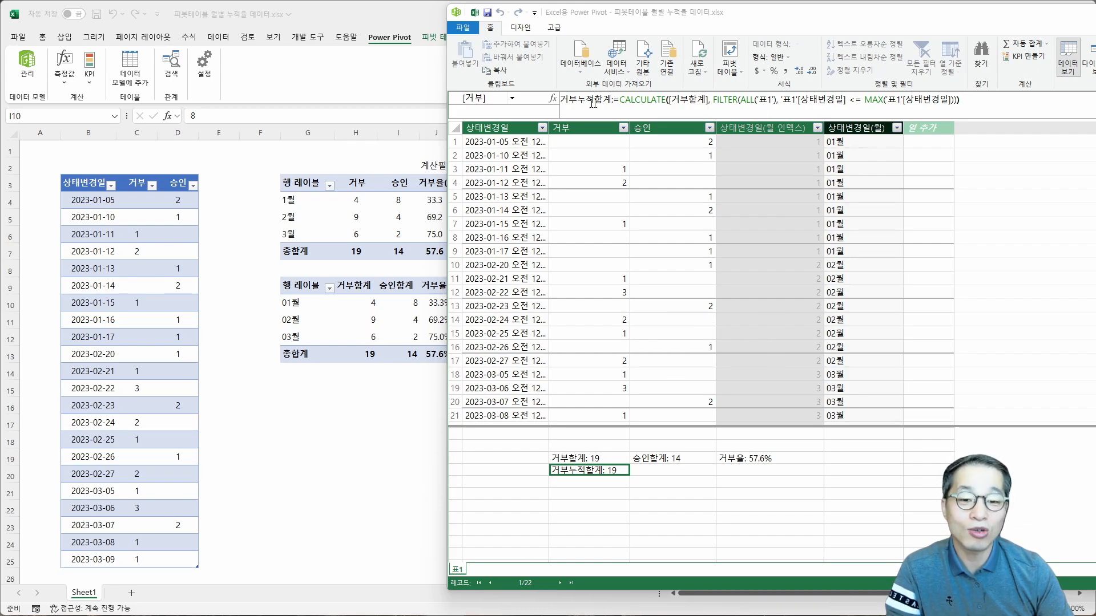
Step: In the Excel worksheet, temporarily add 거부누적합계 to the lower pivot table to check its monthly values, and remove it again
left_click(398, 303)
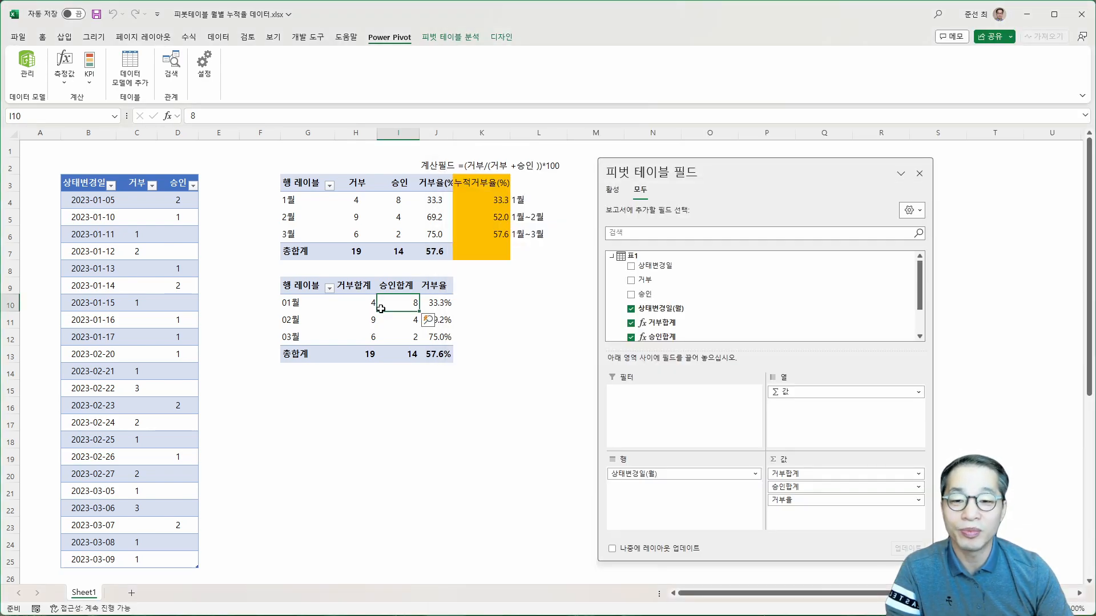
scroll(763, 276, "down", 2)
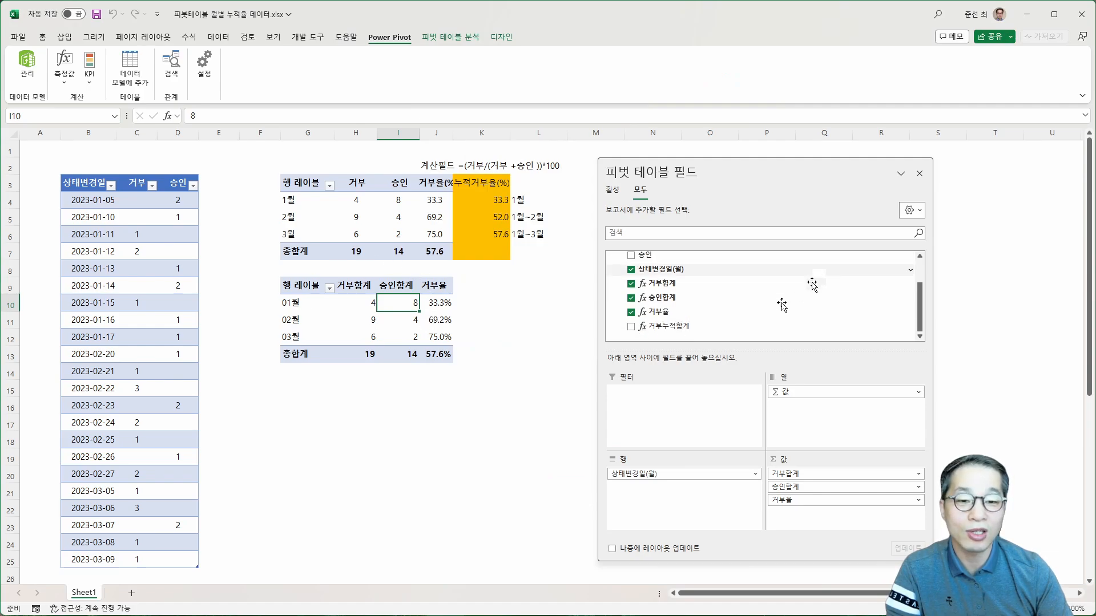
left_click(631, 327)
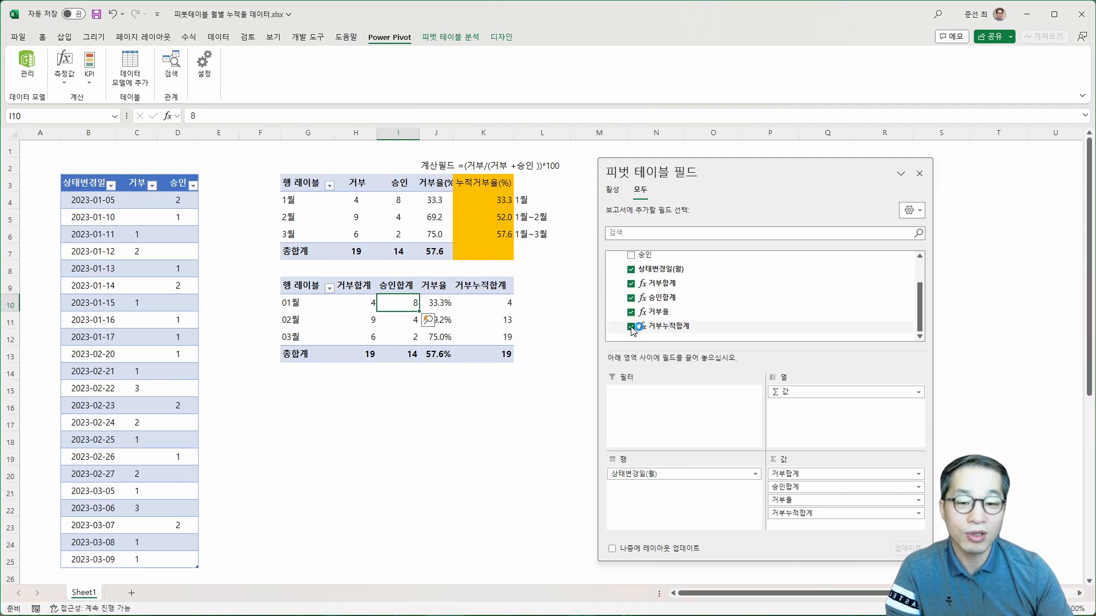
left_click(511, 303)
left_click(507, 322)
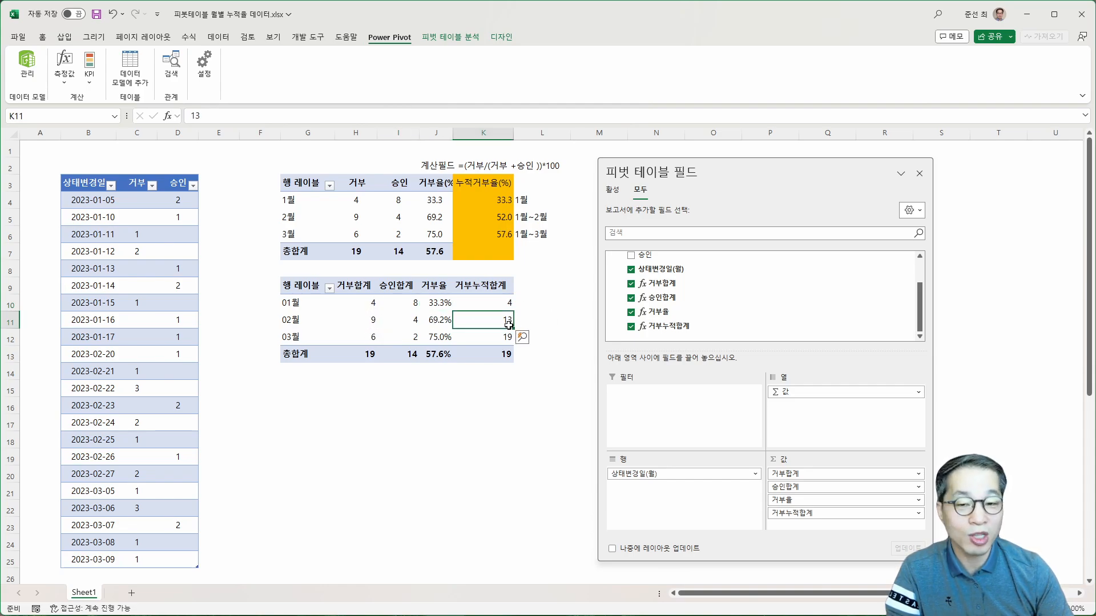
left_click(509, 338)
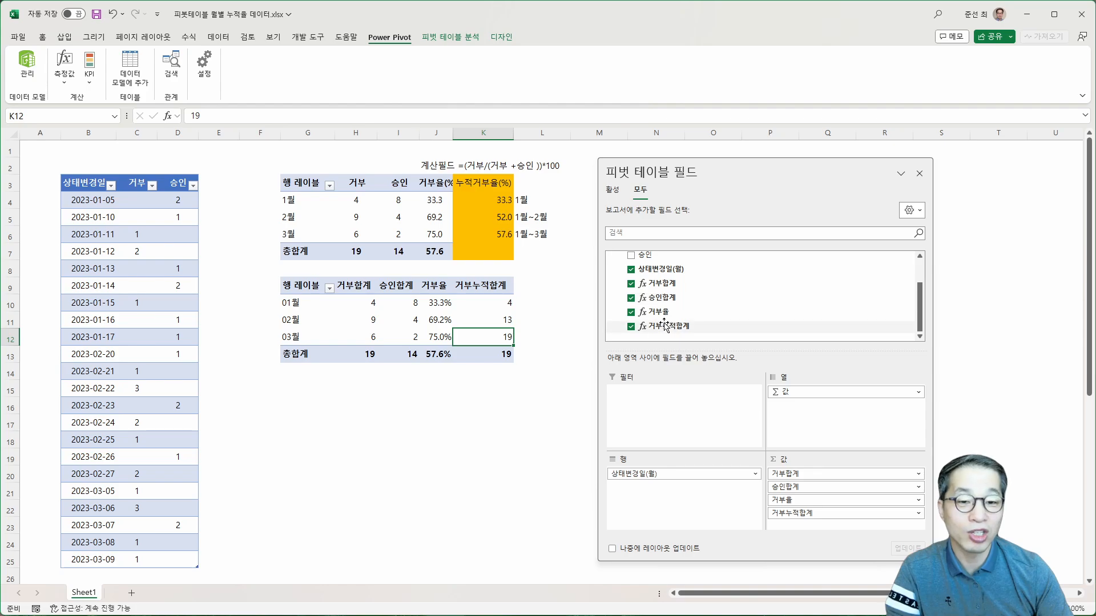
left_click(627, 326)
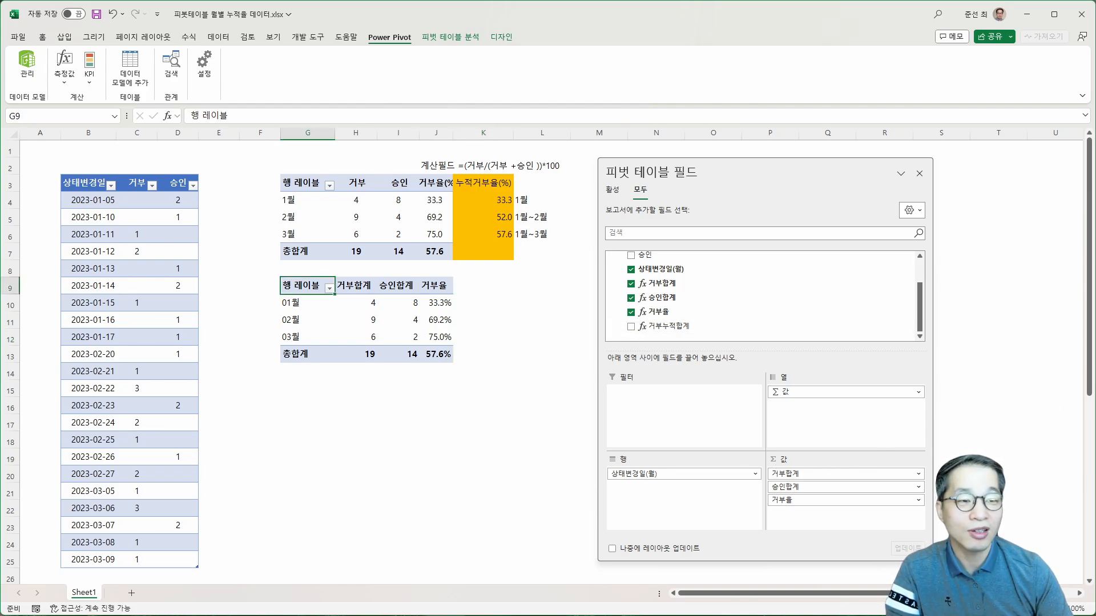
Step: Return to the Power Pivot window and copy the full formula of the 거부누적합계 measure without changing it
key("alt+Tab")
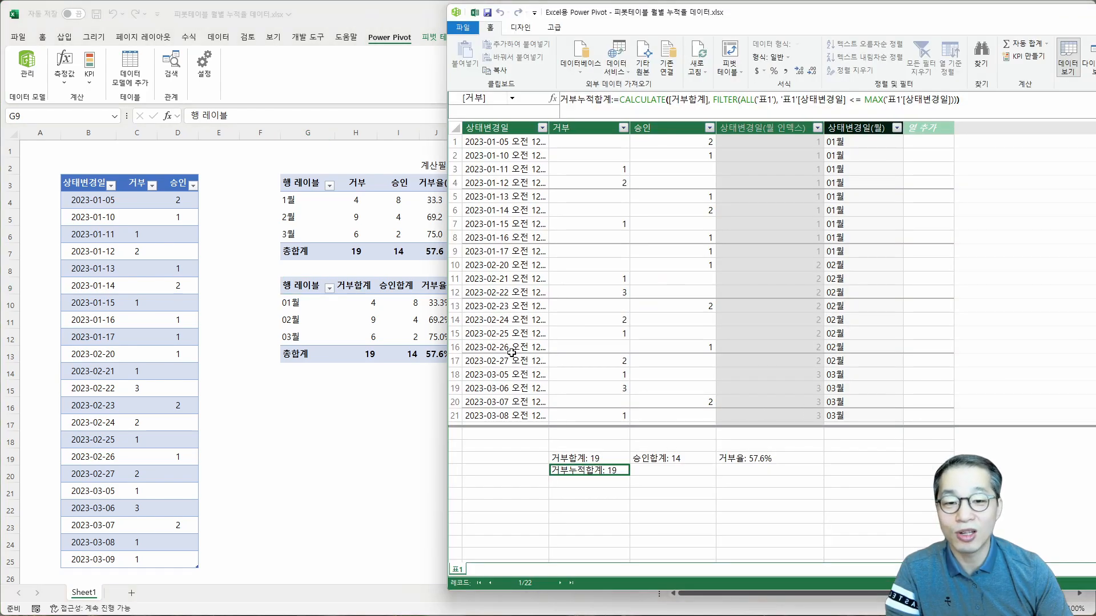
left_click(662, 470)
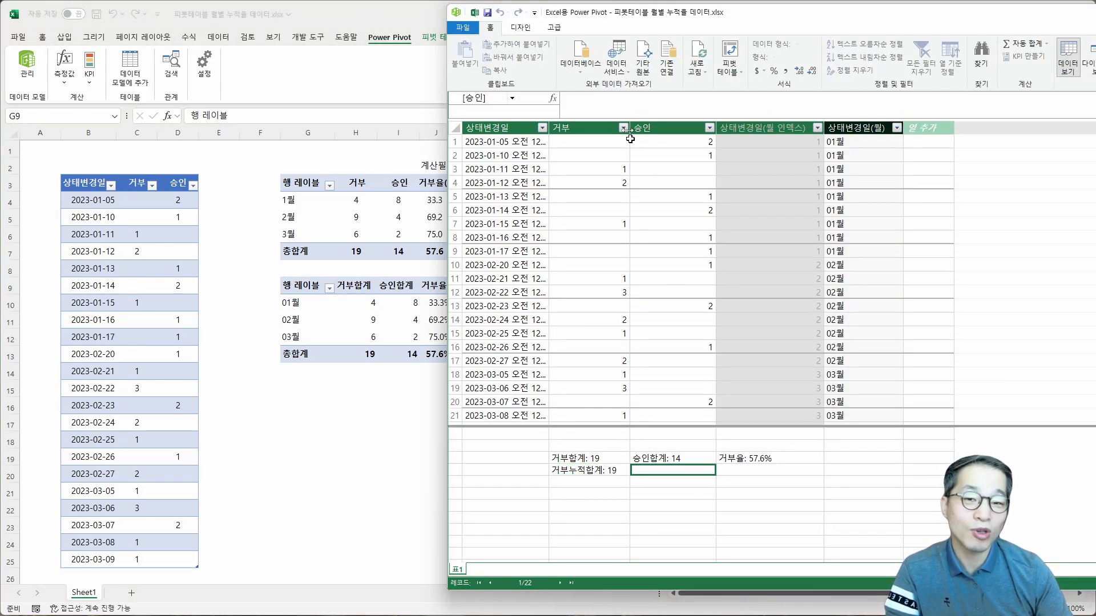
left_click(623, 99)
left_click(590, 471)
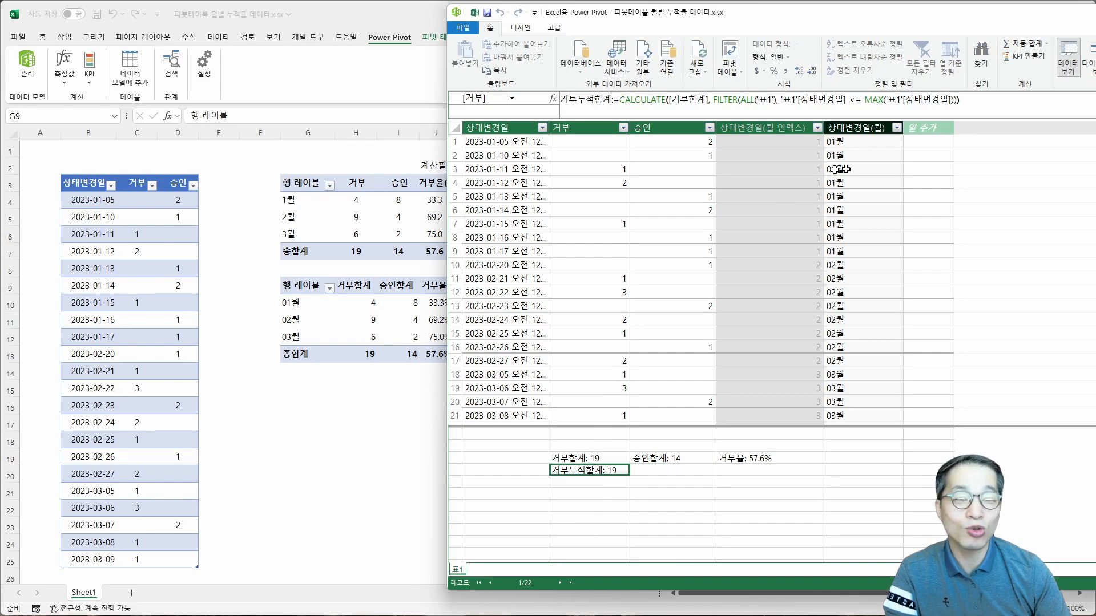
left_click_drag(968, 101, 558, 101)
key("ctrl+c")
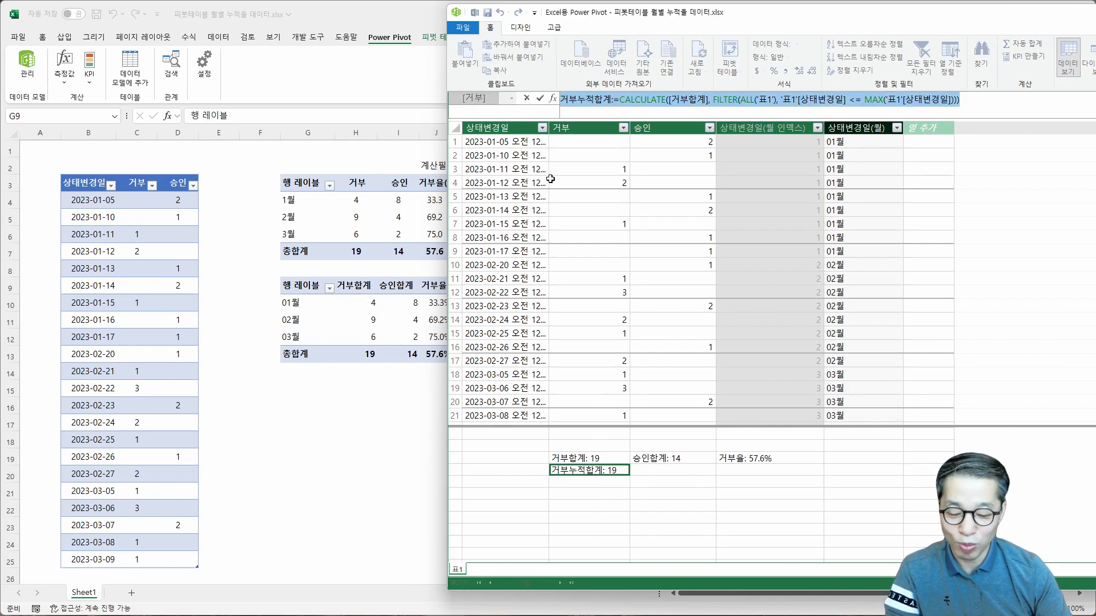
key("Escape")
Step: Paste the copied formula into the empty calculation cell below 승인합계 and rename the measure 승인누적합계
left_click(685, 471)
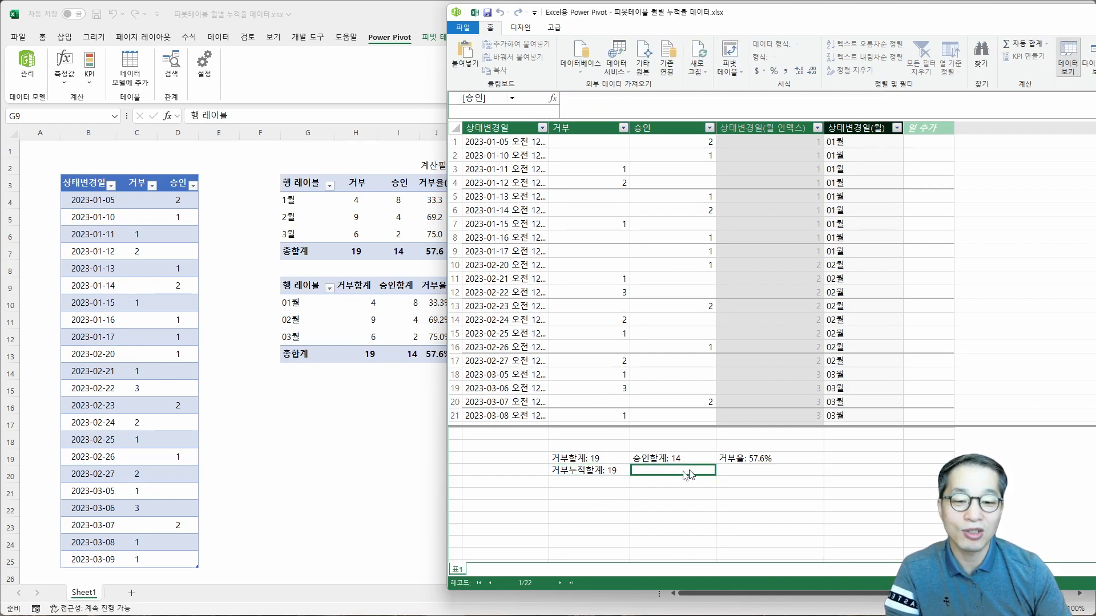
left_click(656, 114)
key("ctrl+v")
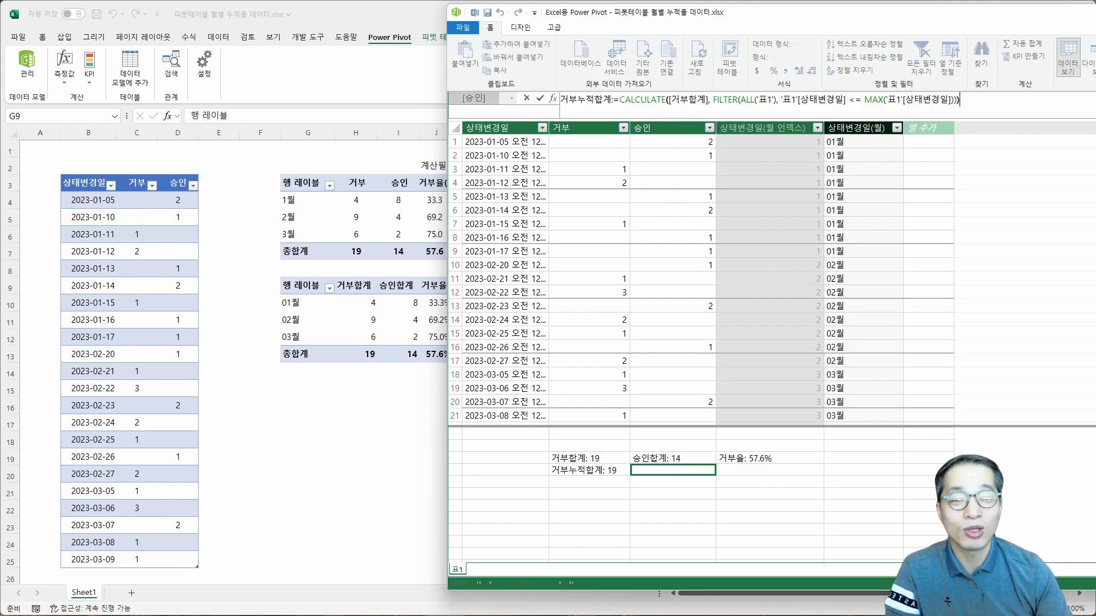
left_click_drag(577, 100, 560, 100)
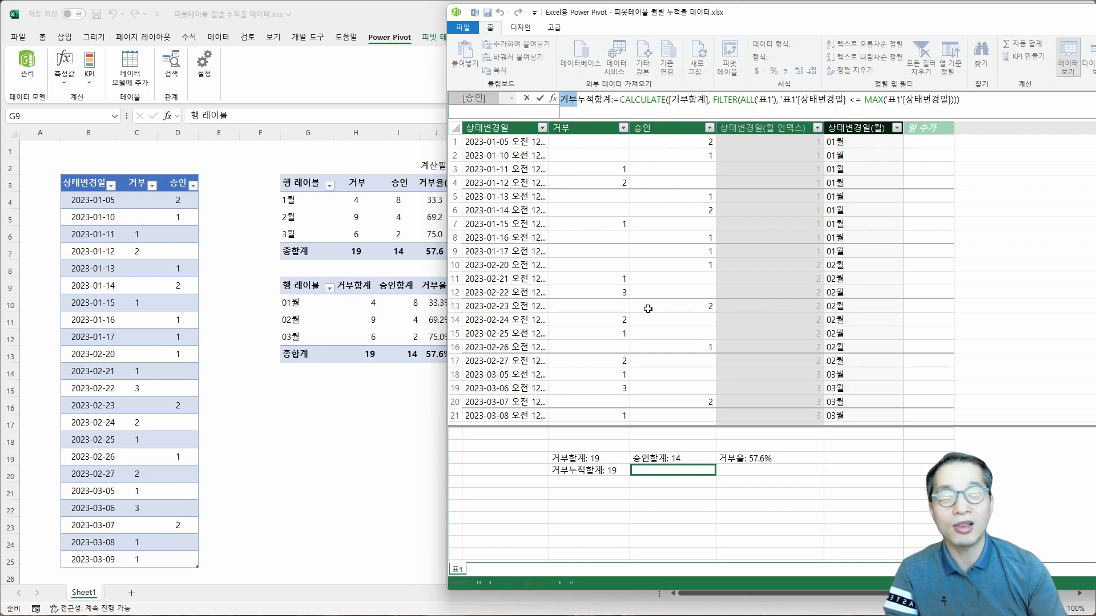
type("승")
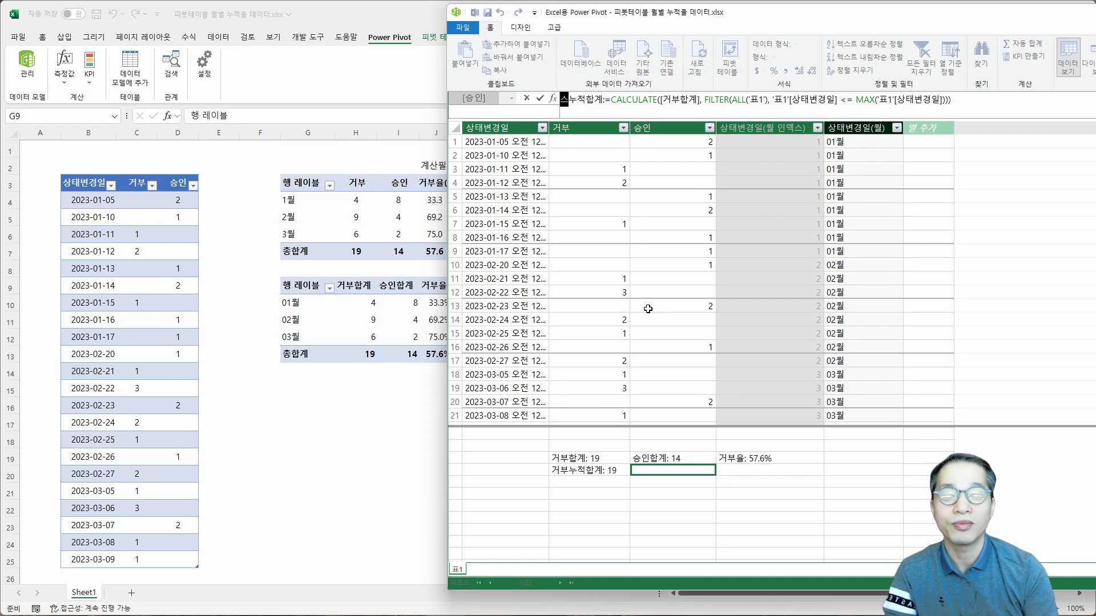
type("인")
Step: Change the first CALCULATE argument of the 승인누적합계 formula to [승인합계] and commit the measure
key("Right")
key("Right")
key("Right")
key("Right")
key("Right")
key("Right")
key("Right")
key("Right")
key("Right")
key("Right")
key("Right")
key("Right")
key("Right")
key("Right")
key("Right")
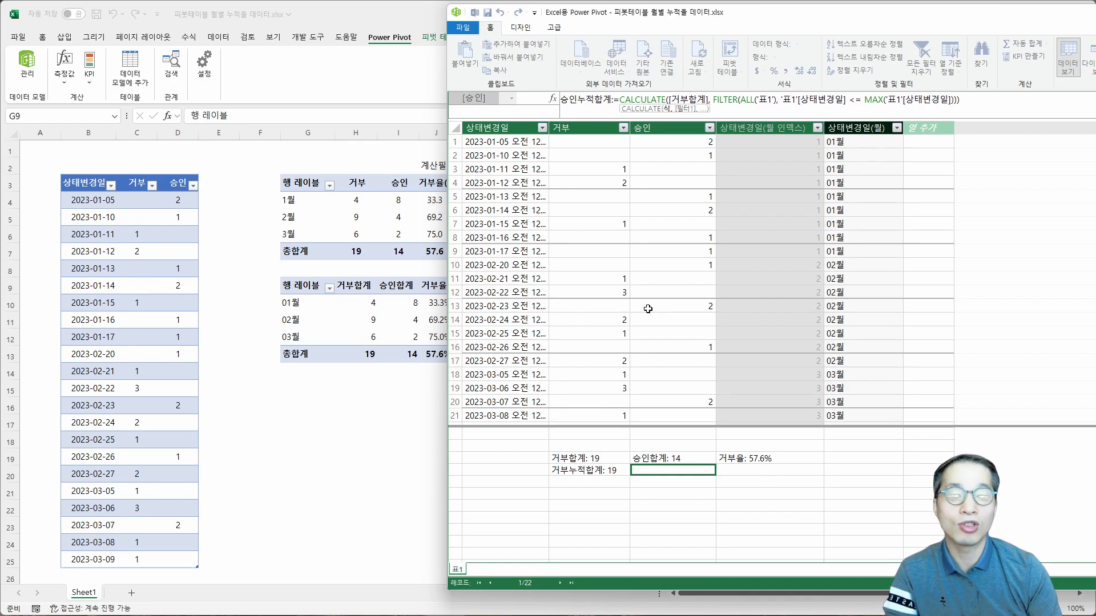
key("shift+Right")
key("shift+Right")
type("스")
type("인")
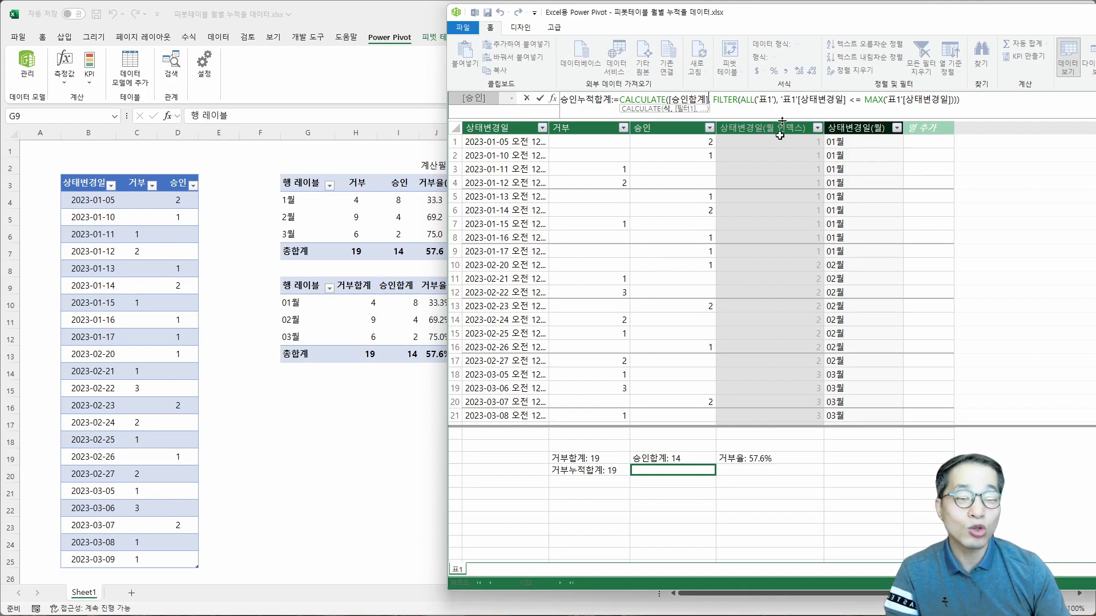
key("End")
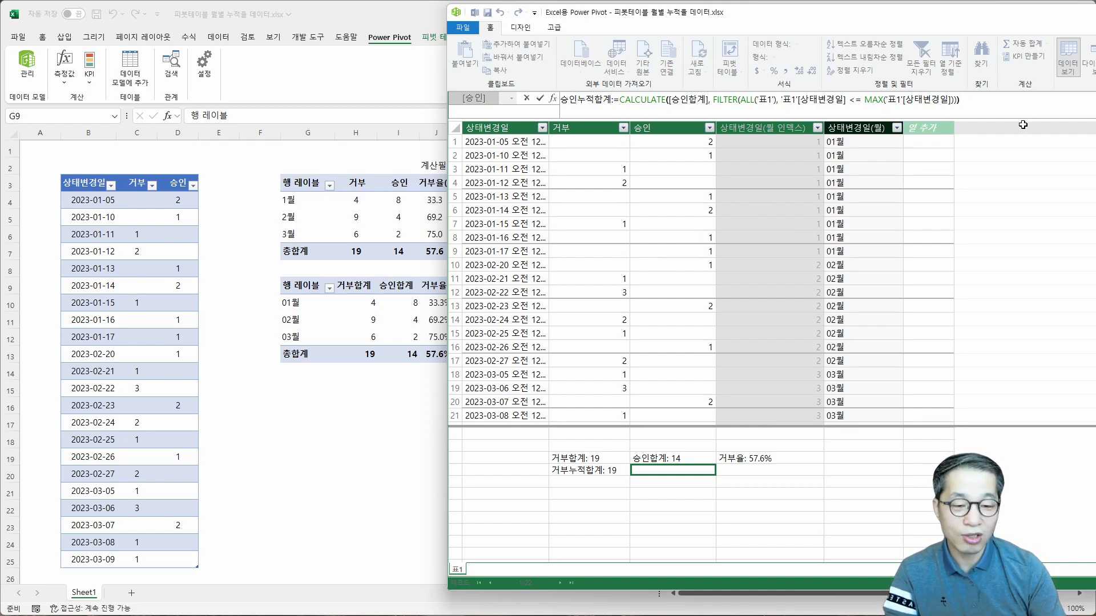
key("Return")
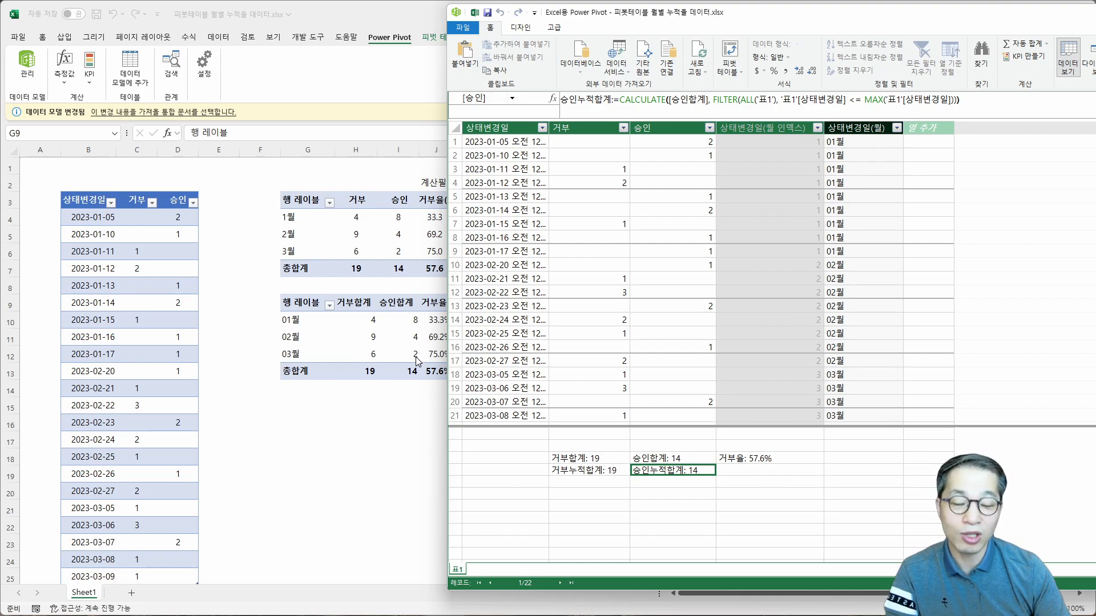
Step: Start a measure named 누적거부율 in the calculation cell below 거부율, with [거부누적합계] as the numerator
left_click(737, 472)
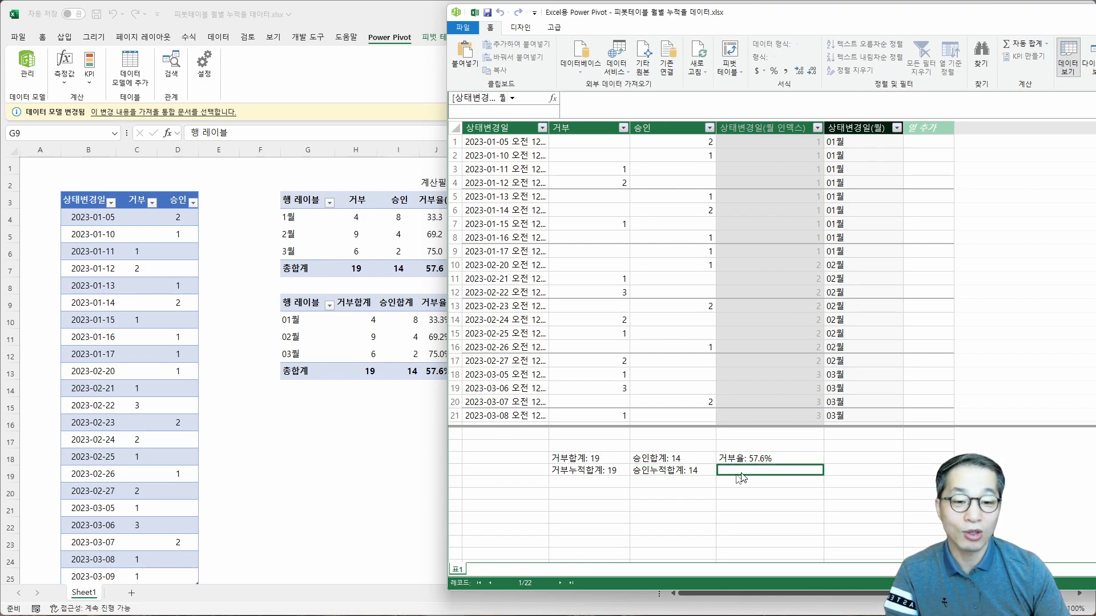
left_click_drag(816, 15, 753, 37)
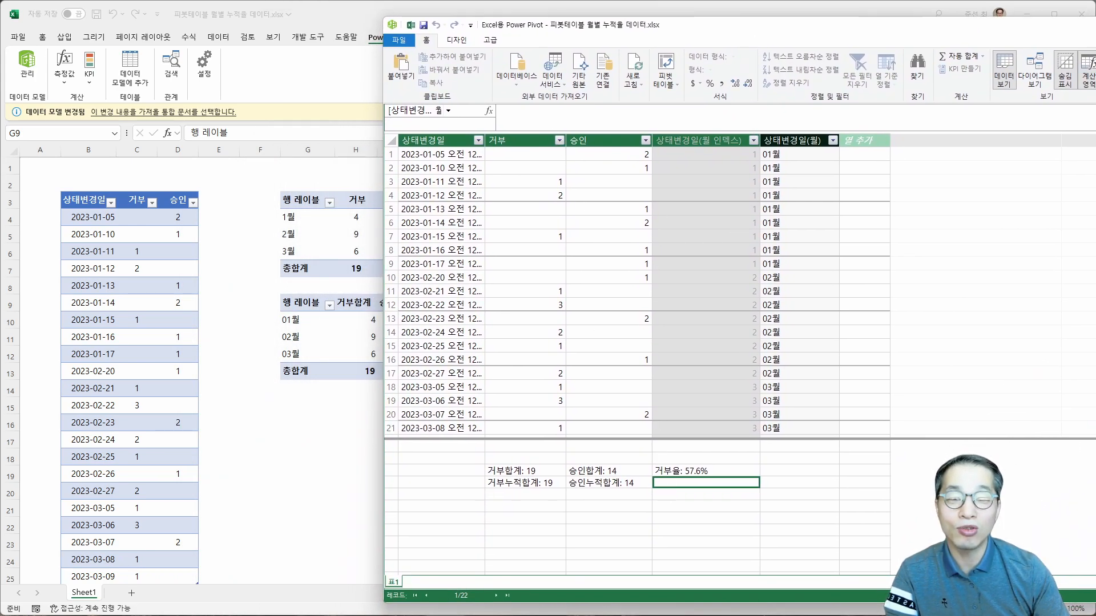
left_click(561, 121)
type("ㅈ적거부율:")
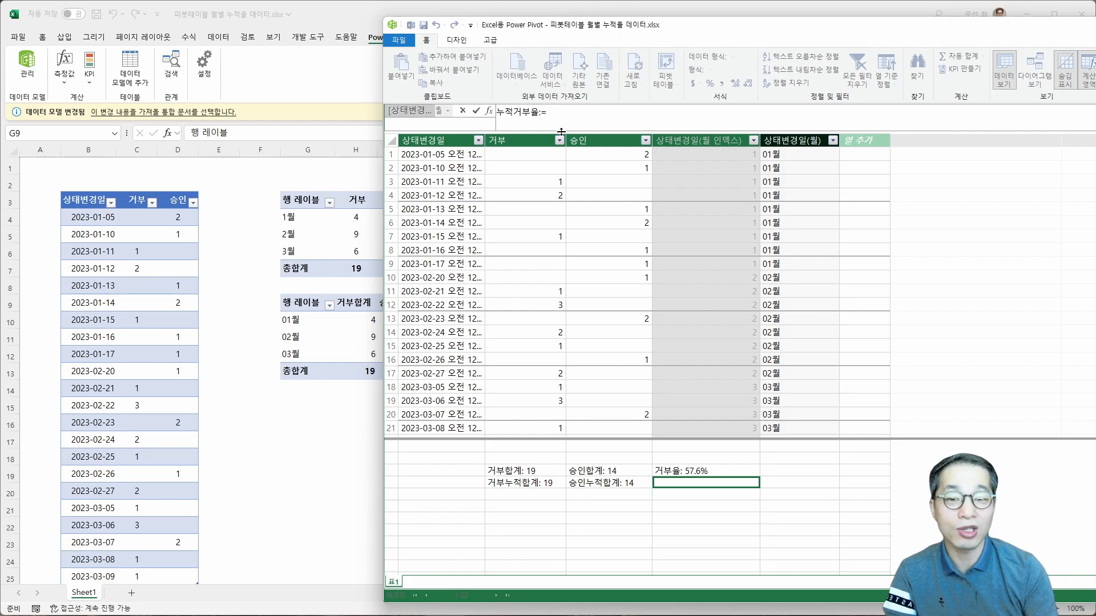
type("=[")
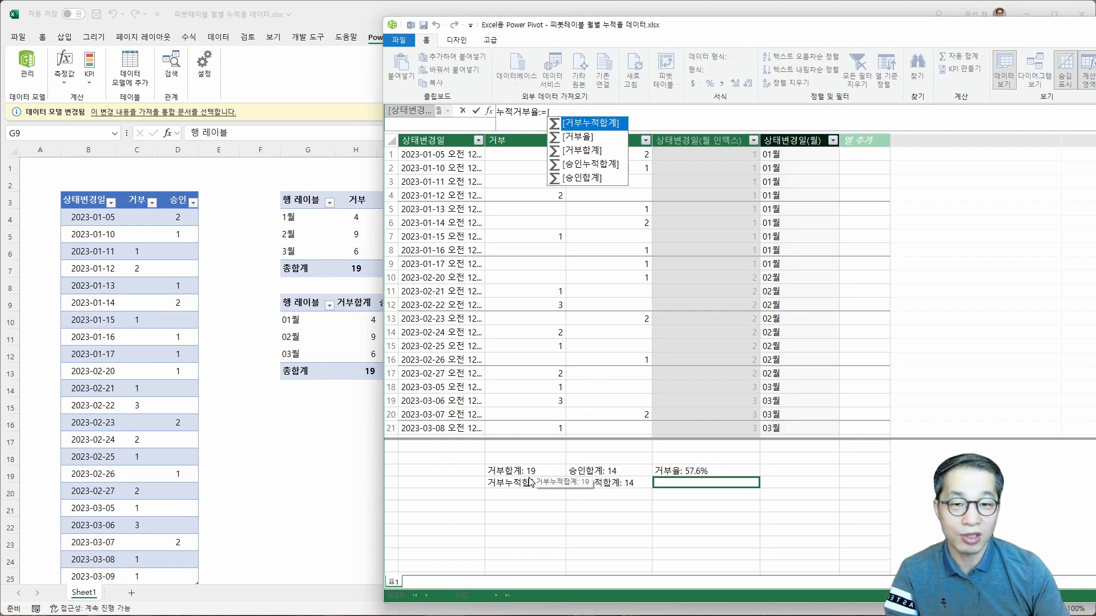
key("Tab")
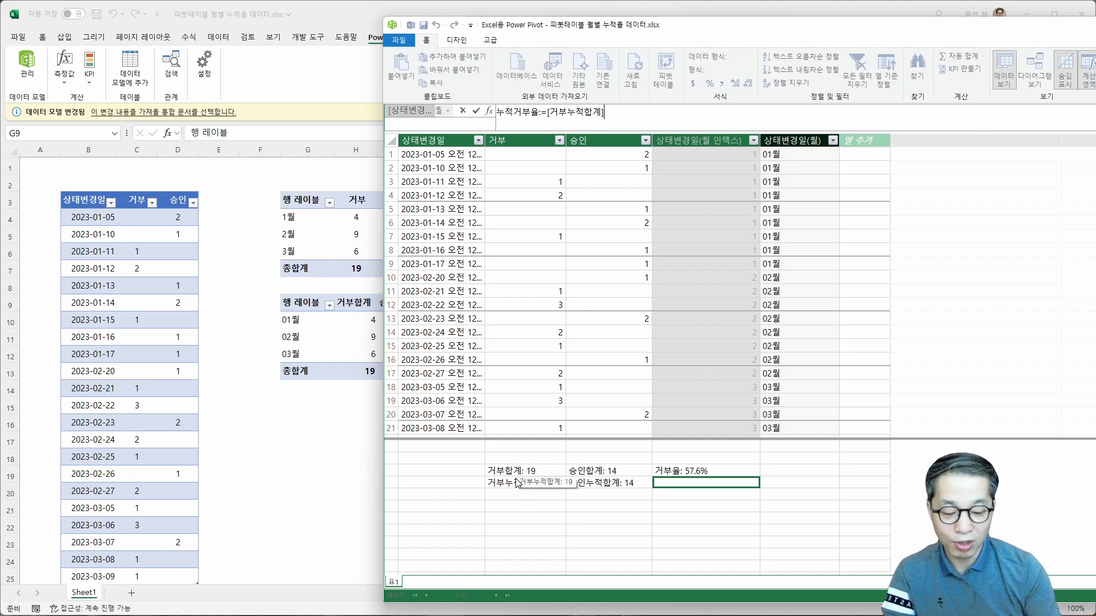
Step: Complete the 누적거부율 formula with the divisor ([거부누적합계]+[승인누적합계]), commit it and format the measure as a percentage
type("/([")
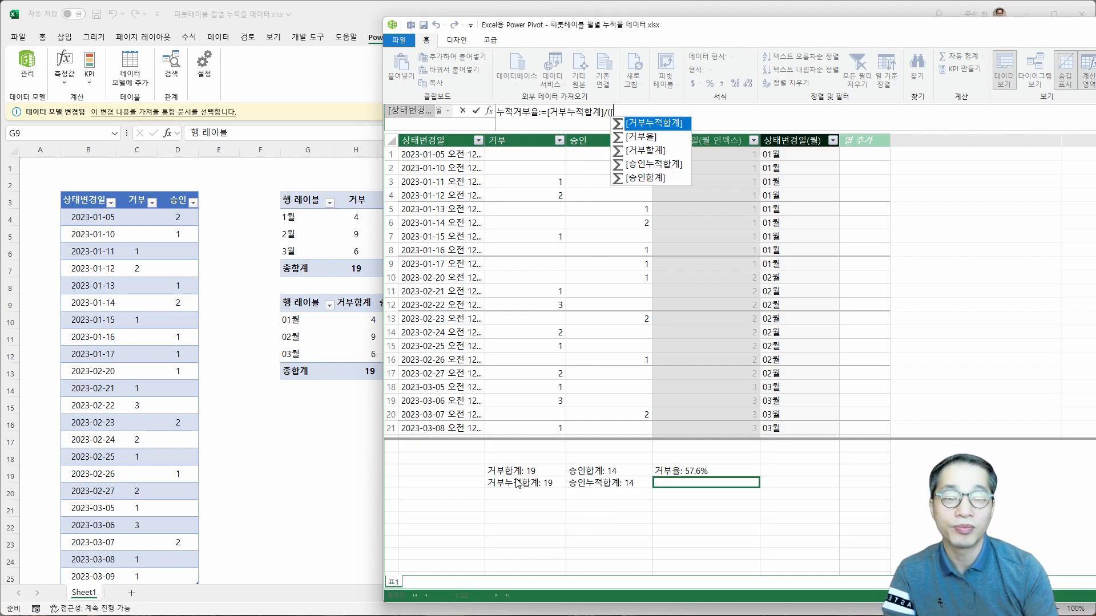
key("Tab")
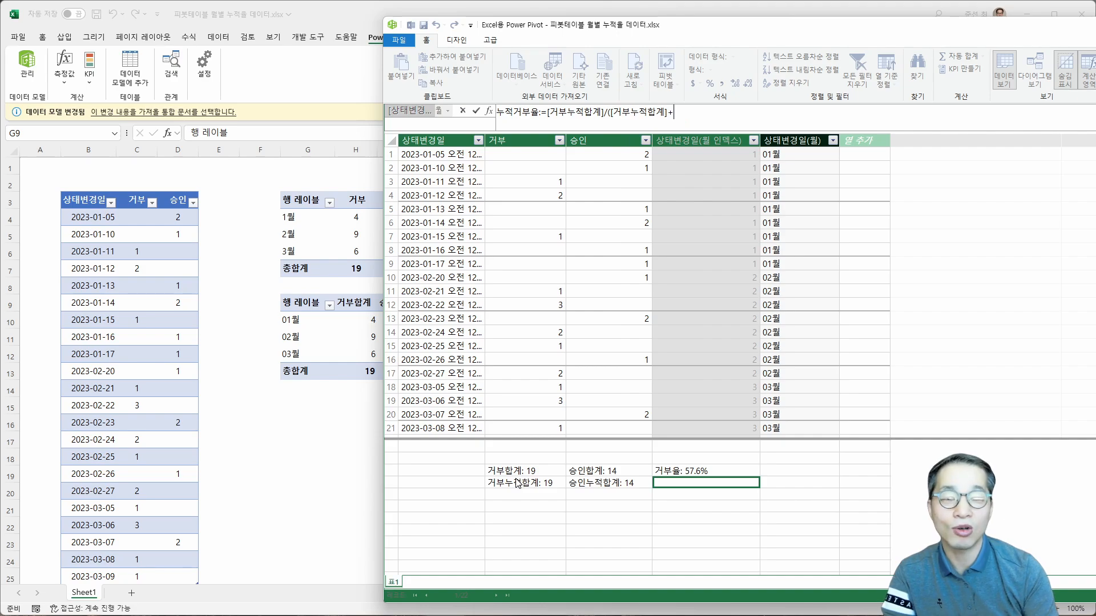
type("+[")
key("Down")
key("Down")
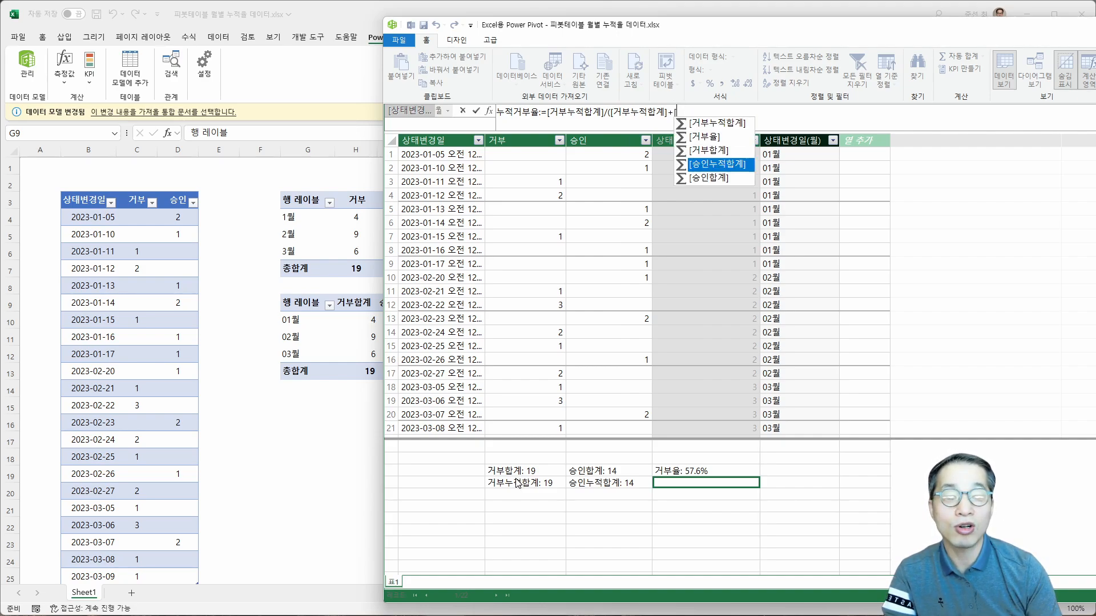
key("Tab")
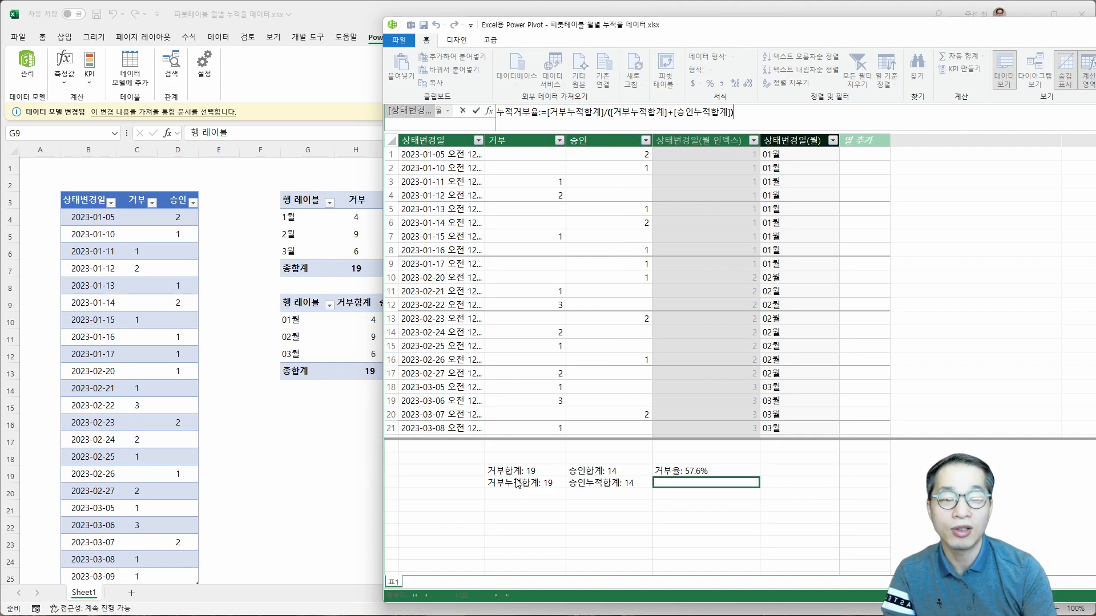
key("Return")
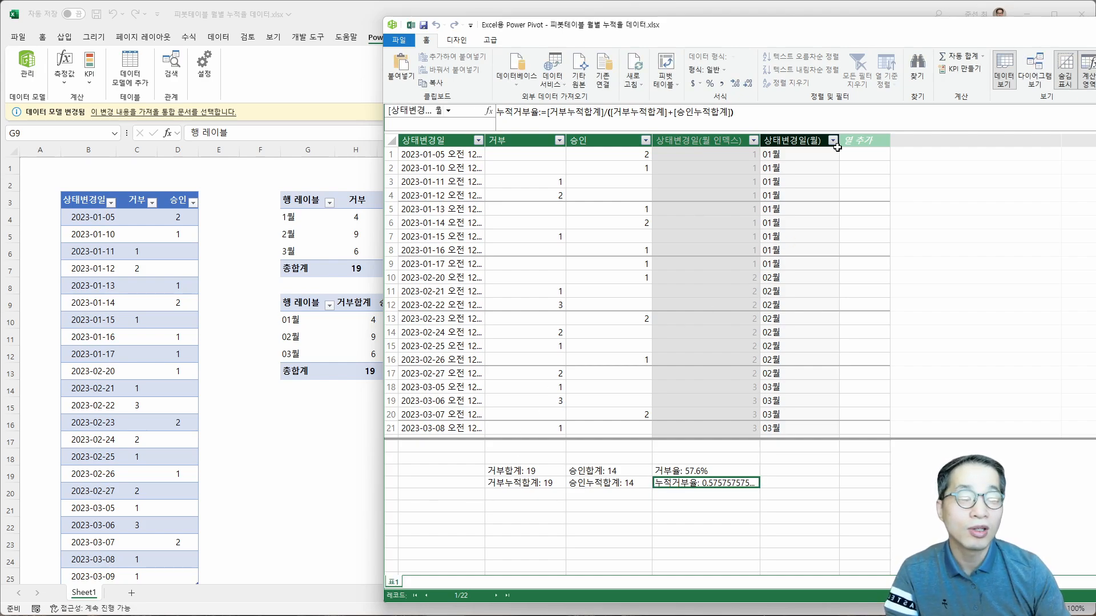
left_click(709, 83)
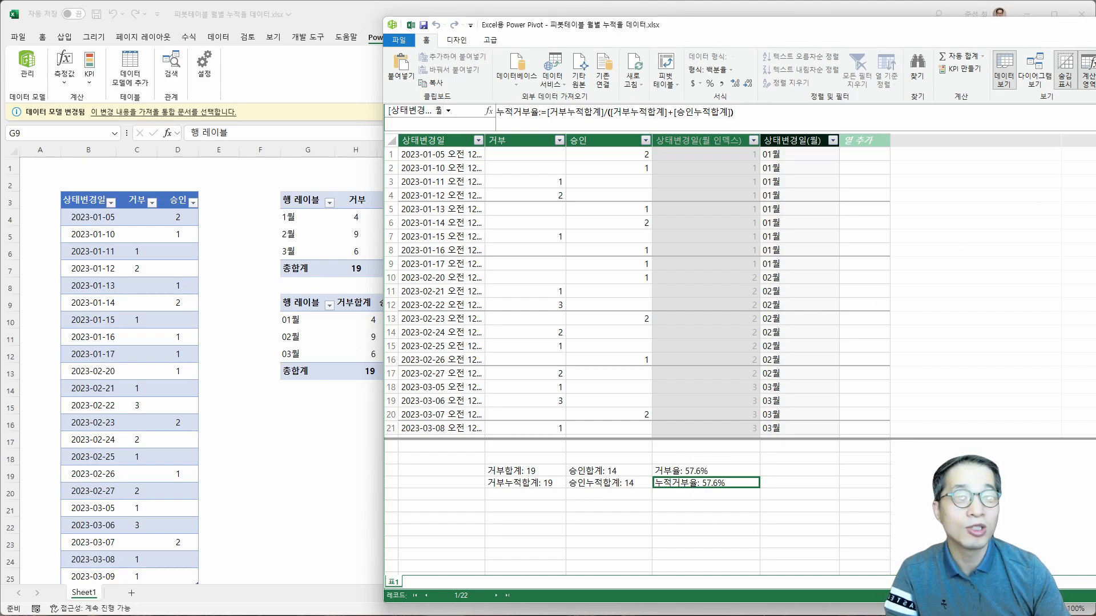
Step: Switch to the Excel workbook and add the 거부누적합계 and 승인누적합계 measures to the lower pivot table's values
key("alt+Tab")
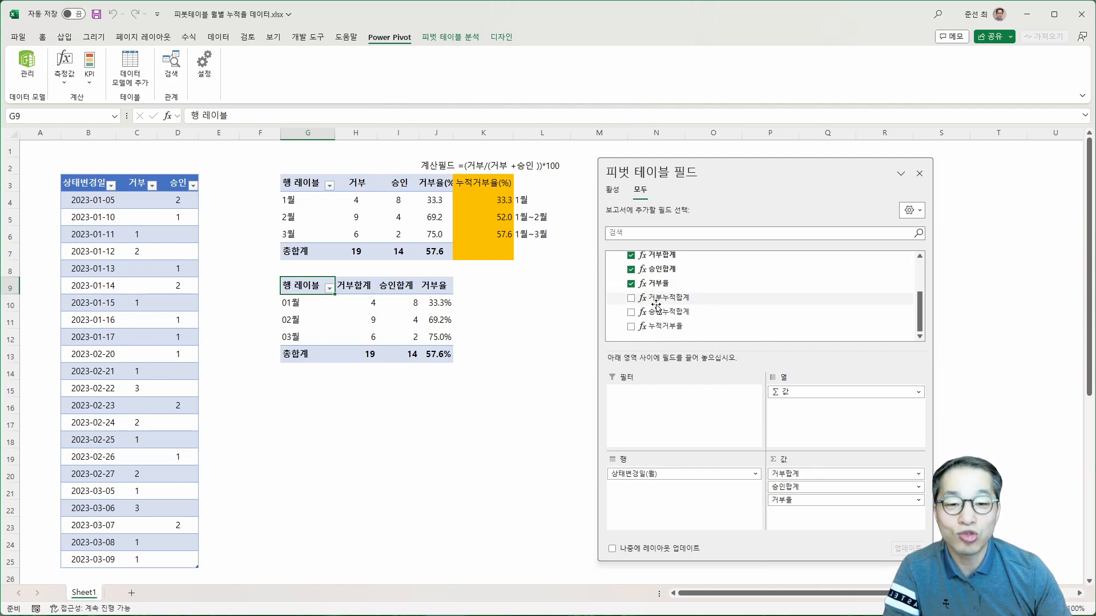
left_click(631, 298)
left_click(630, 312)
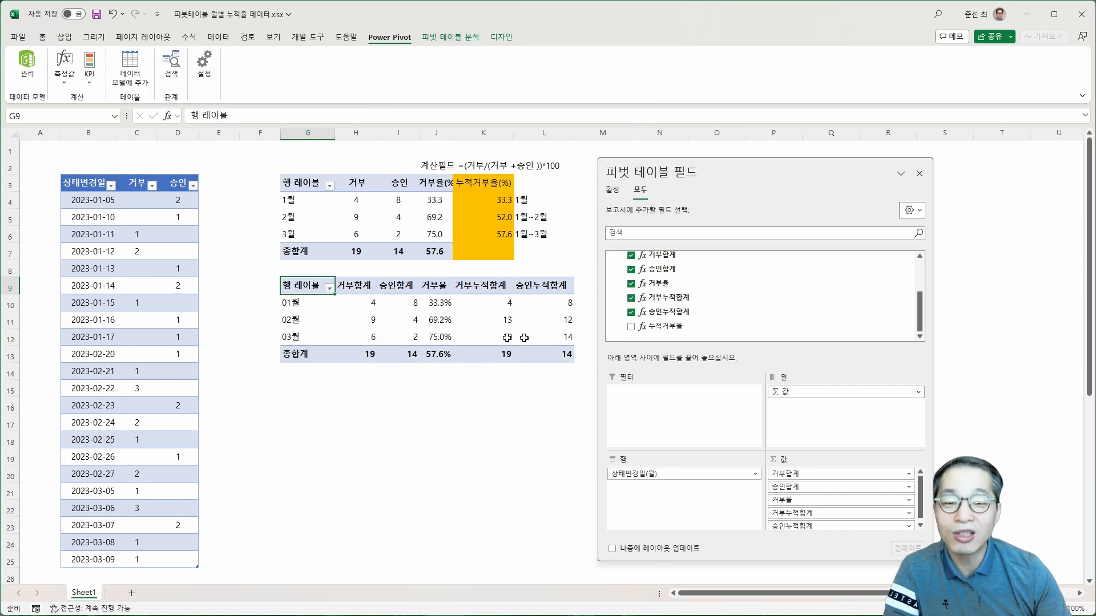
Step: Replace the 거부누적합계 and 승인누적합계 measures in the lower pivot table's values with the 누적거부율 measure
left_click(631, 298)
left_click(630, 312)
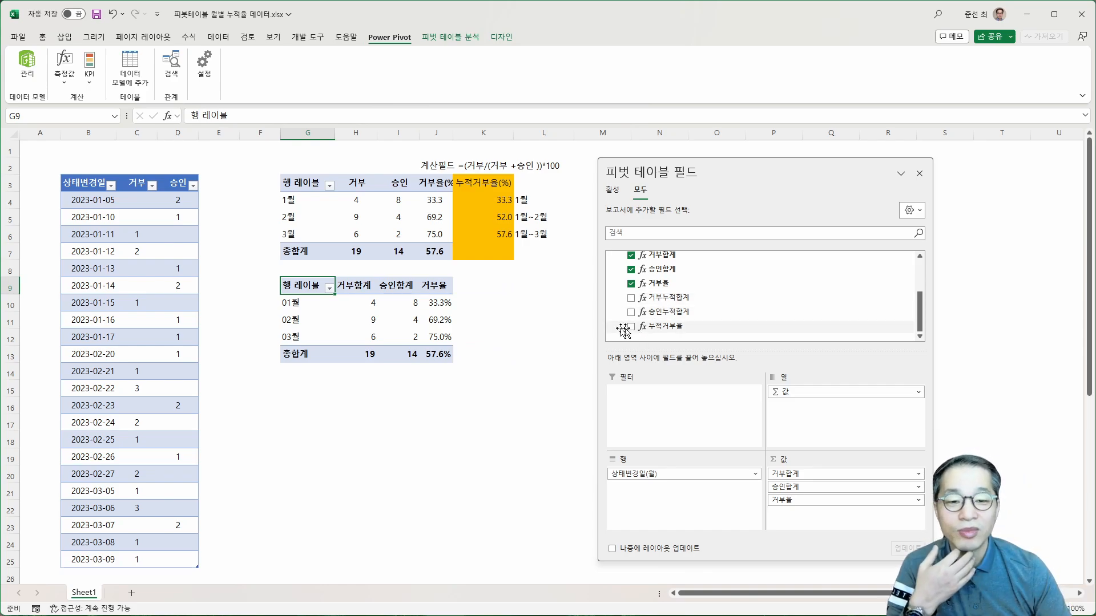
left_click(662, 328)
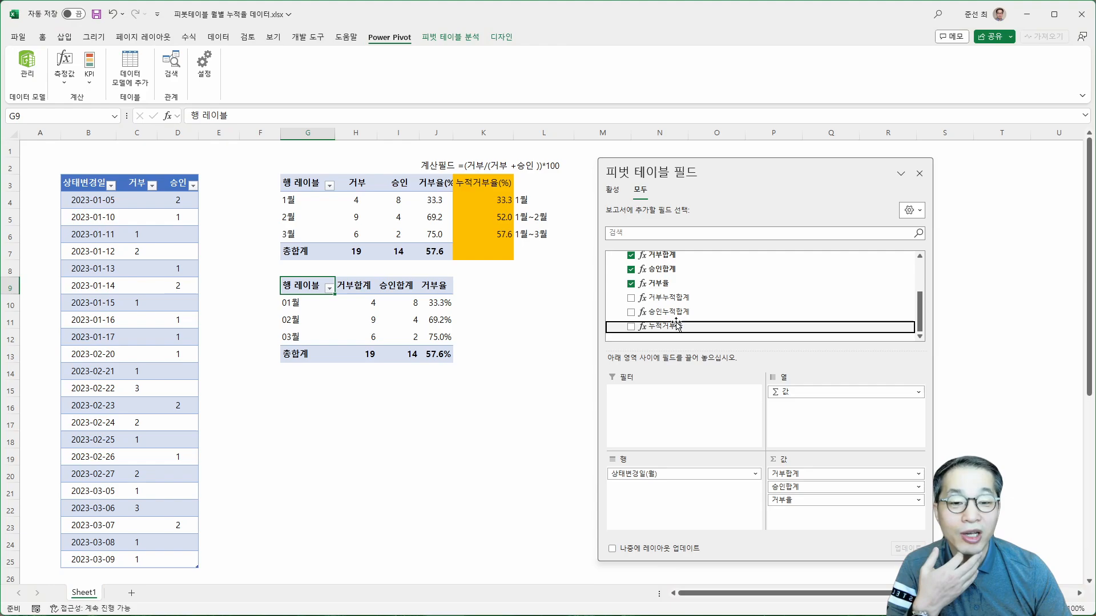
left_click(631, 328)
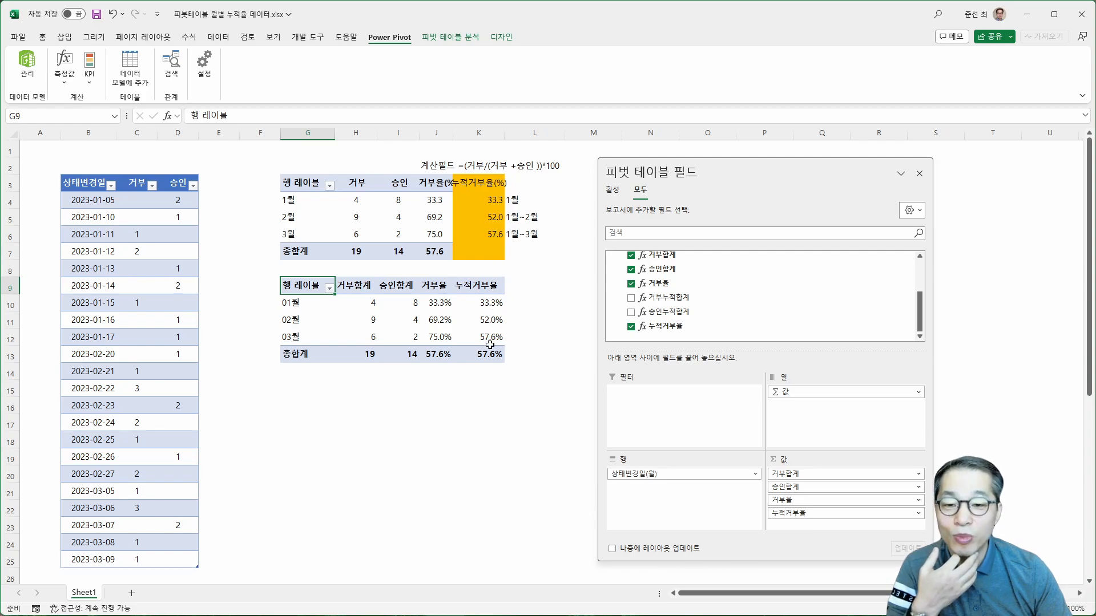
mouse_move(495, 334)
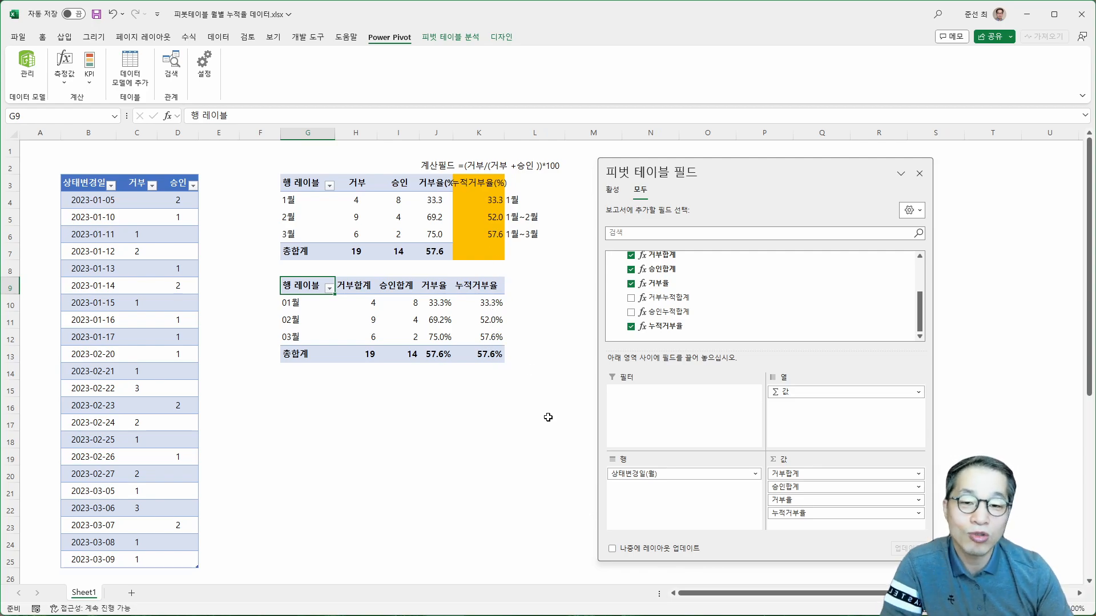